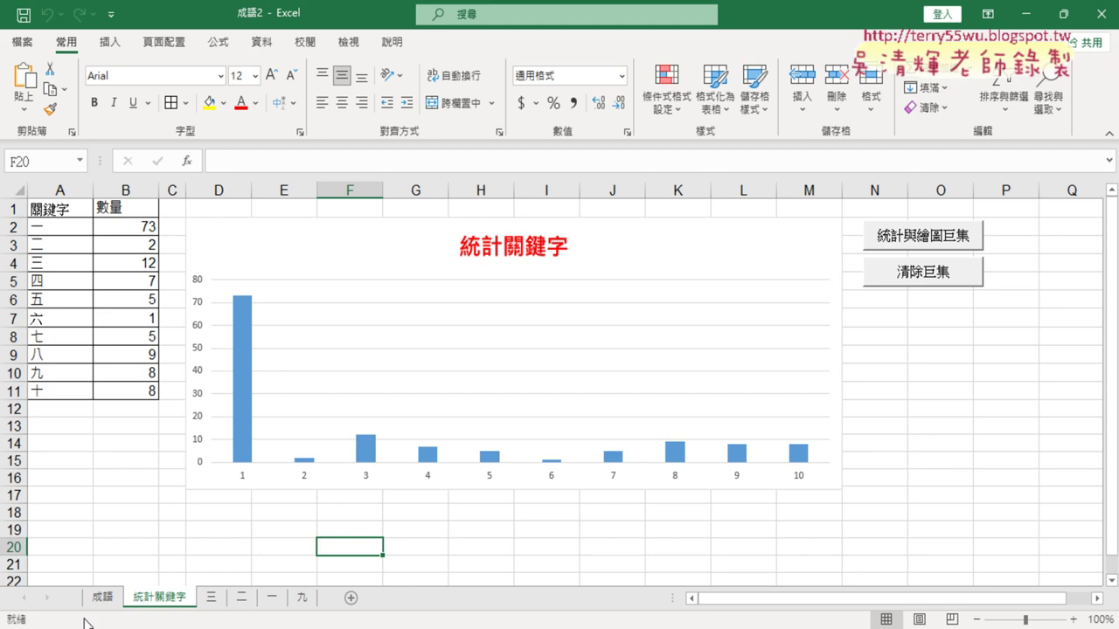
- Select all data on Excel's 成語 sheet, then bring the Google Drive browser window forward
{"action": "left_click", "coordinate": [103, 596]}
{"action": "left_click", "coordinate": [80, 208]}
{"action": "key", "text": "ctrl+a"}
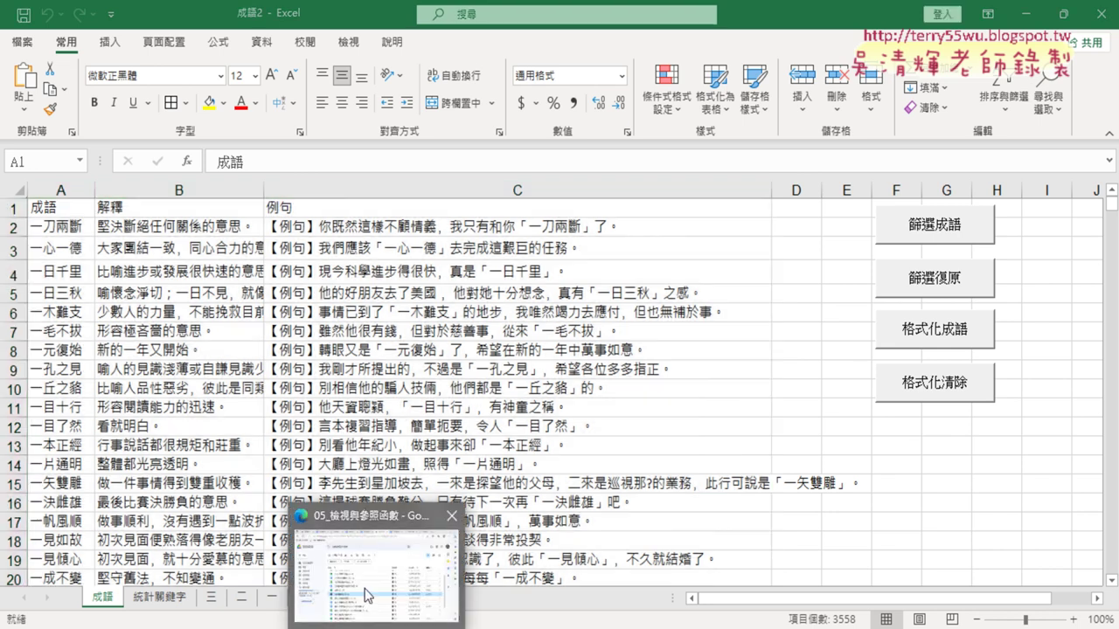
{"action": "left_click", "coordinate": [375, 603]}
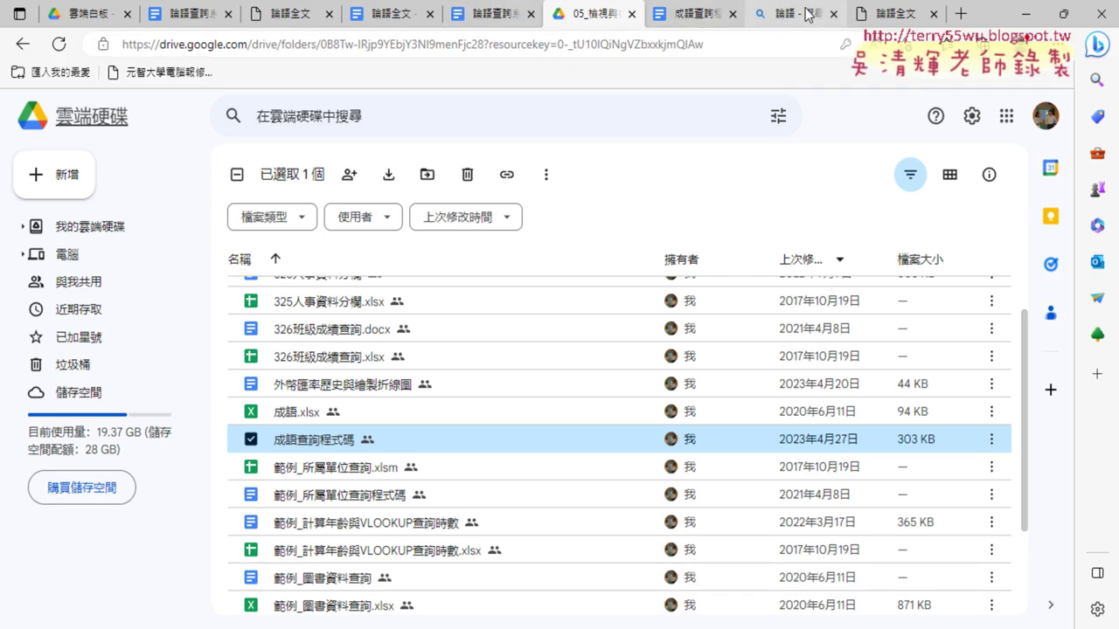
- Go to the 論語全文 page and return to the top of the text
{"action": "left_click", "coordinate": [880, 19]}
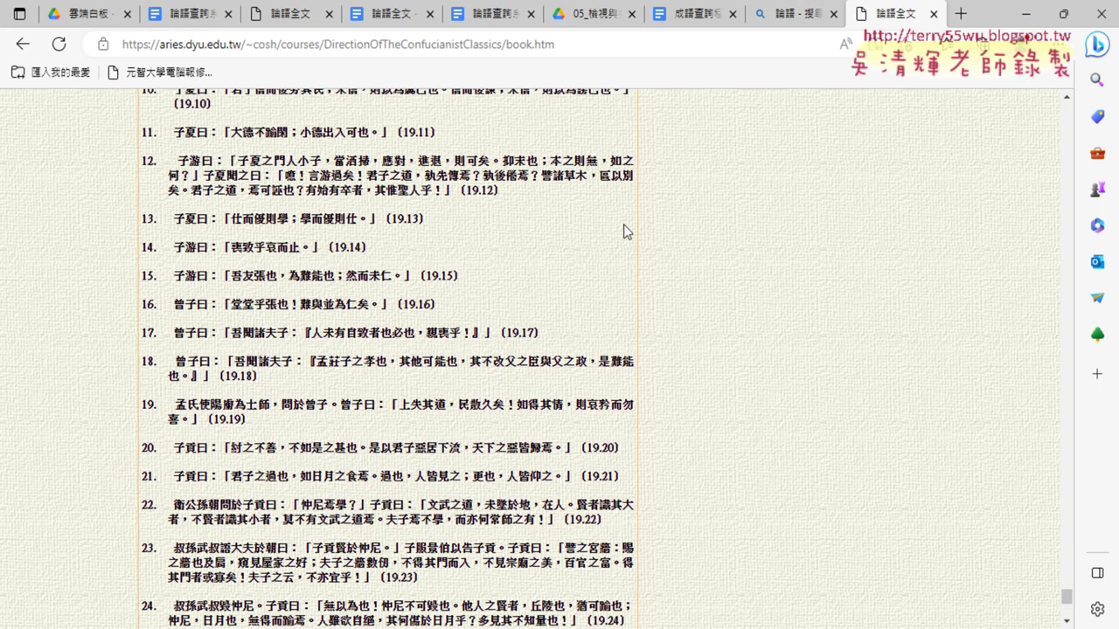
{"action": "scroll", "coordinate": [624, 231], "scroll_direction": "up", "scroll_amount": 5}
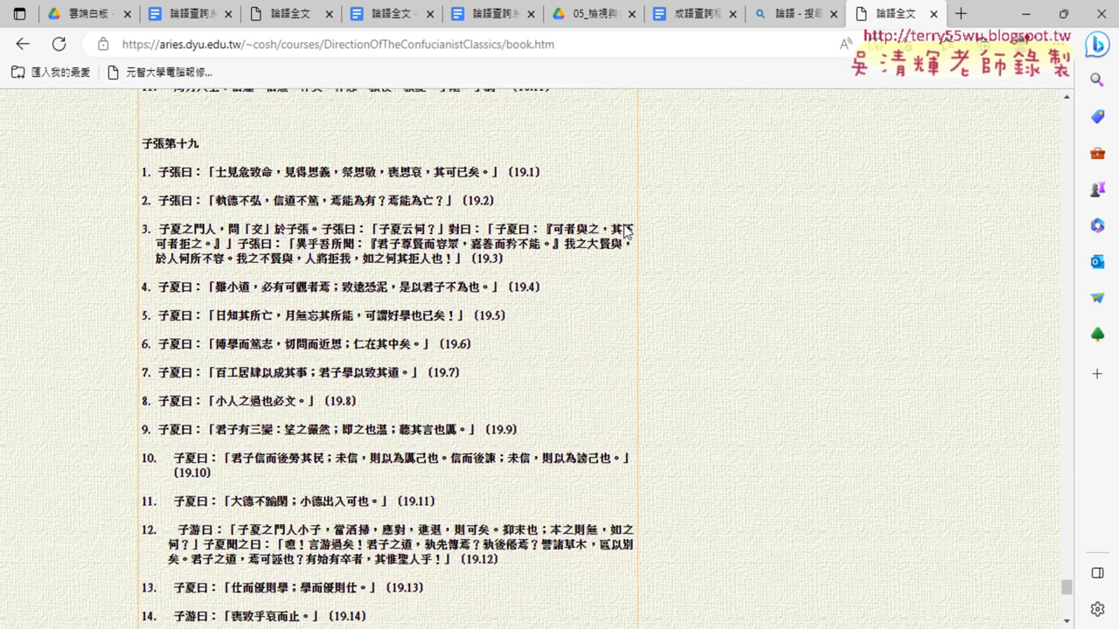
{"action": "scroll", "coordinate": [624, 231], "scroll_direction": "up", "scroll_amount": 3}
{"action": "scroll", "coordinate": [624, 232], "scroll_direction": "up", "scroll_amount": 4}
{"action": "scroll", "coordinate": [624, 231], "scroll_direction": "up", "scroll_amount": 5}
{"action": "scroll", "coordinate": [624, 232], "scroll_direction": "up", "scroll_amount": 3}
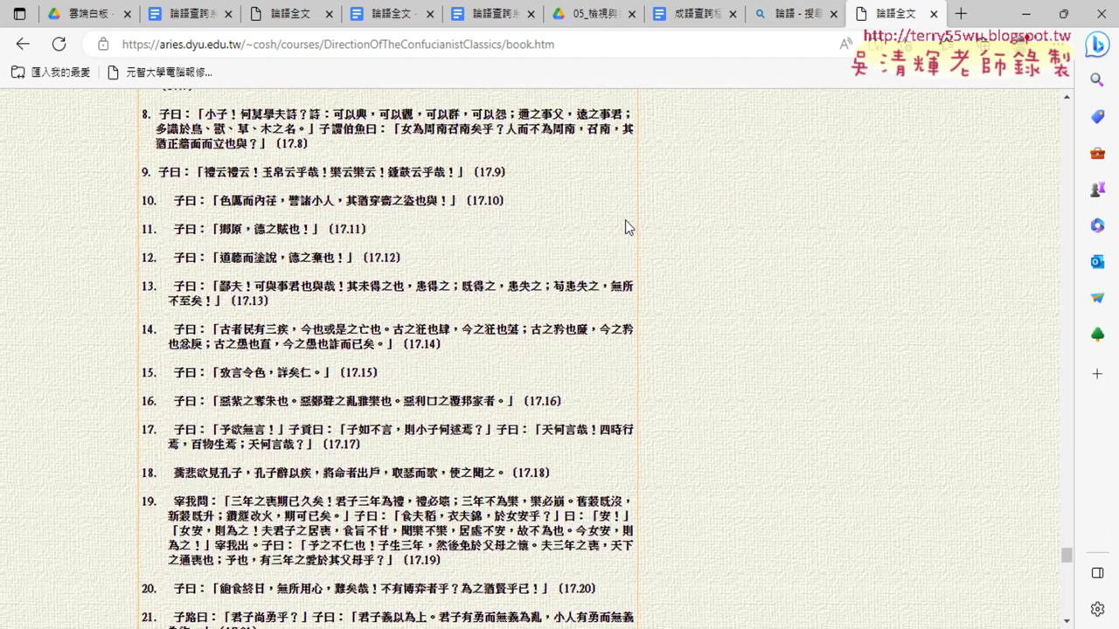
{"action": "scroll", "coordinate": [624, 232], "scroll_direction": "up", "scroll_amount": 4}
{"action": "scroll", "coordinate": [624, 219], "scroll_direction": "up", "scroll_amount": 3}
{"action": "scroll", "coordinate": [625, 217], "scroll_direction": "up", "scroll_amount": 4}
{"action": "scroll", "coordinate": [625, 216], "scroll_direction": "up", "scroll_amount": 2}
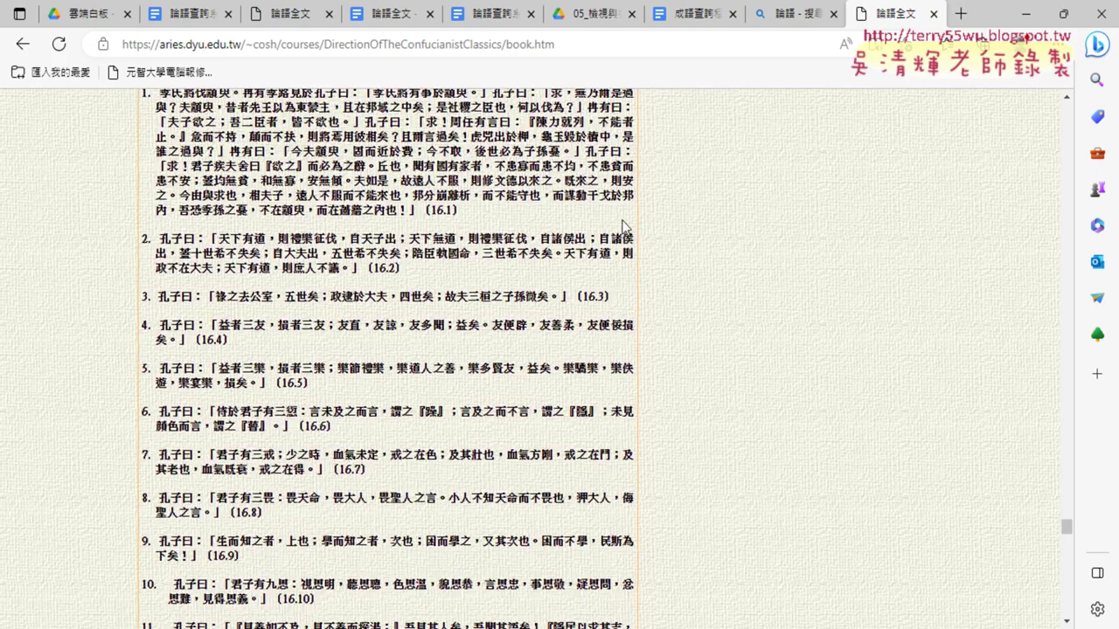
{"action": "scroll", "coordinate": [625, 216], "scroll_direction": "up", "scroll_amount": 5}
{"action": "scroll", "coordinate": [625, 218], "scroll_direction": "up", "scroll_amount": 5}
{"action": "scroll", "coordinate": [595, 194], "scroll_direction": "up", "scroll_amount": 2}
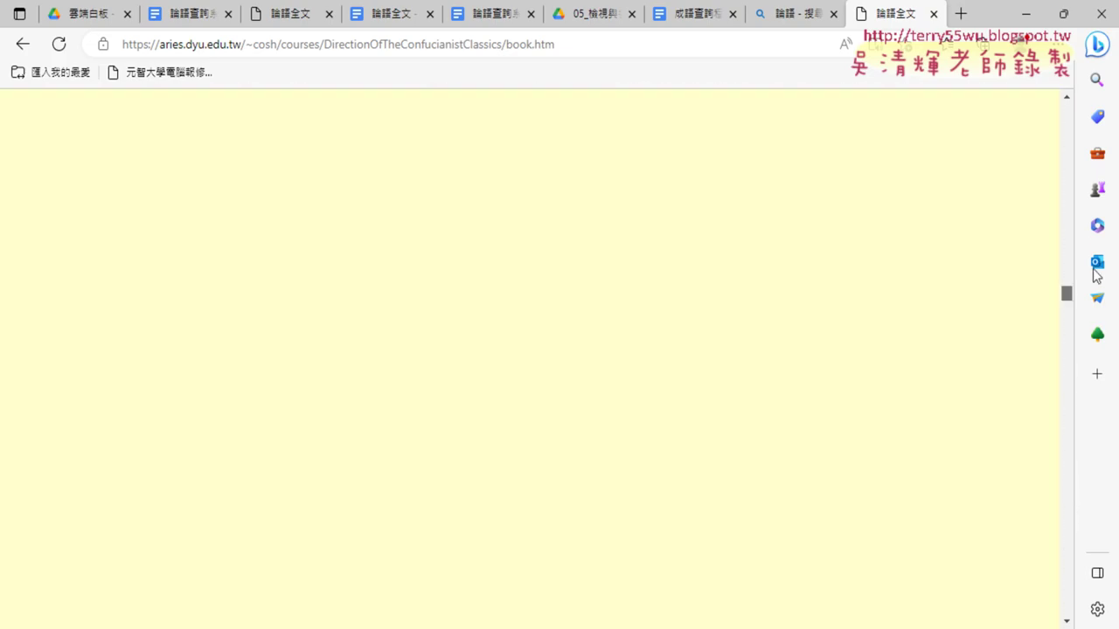
{"action": "left_click_drag", "start_coordinate": [1067, 508], "coordinate": [1066, 109]}
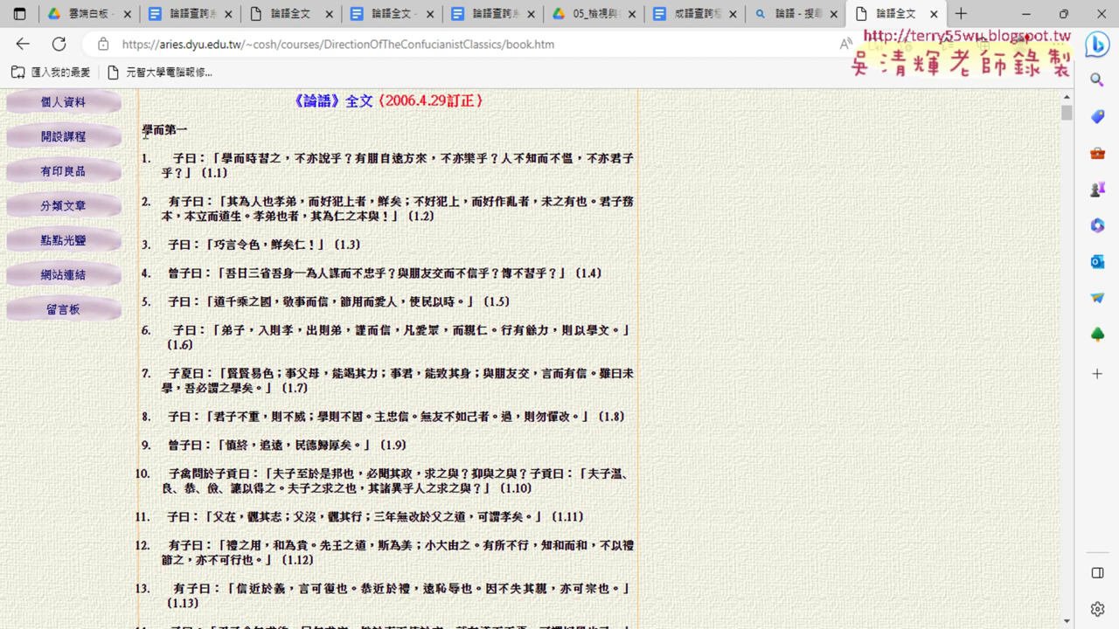
- Select passages 1 through 16 of the 學而第一 chapter
{"action": "left_click_drag", "start_coordinate": [142, 129], "coordinate": [191, 132]}
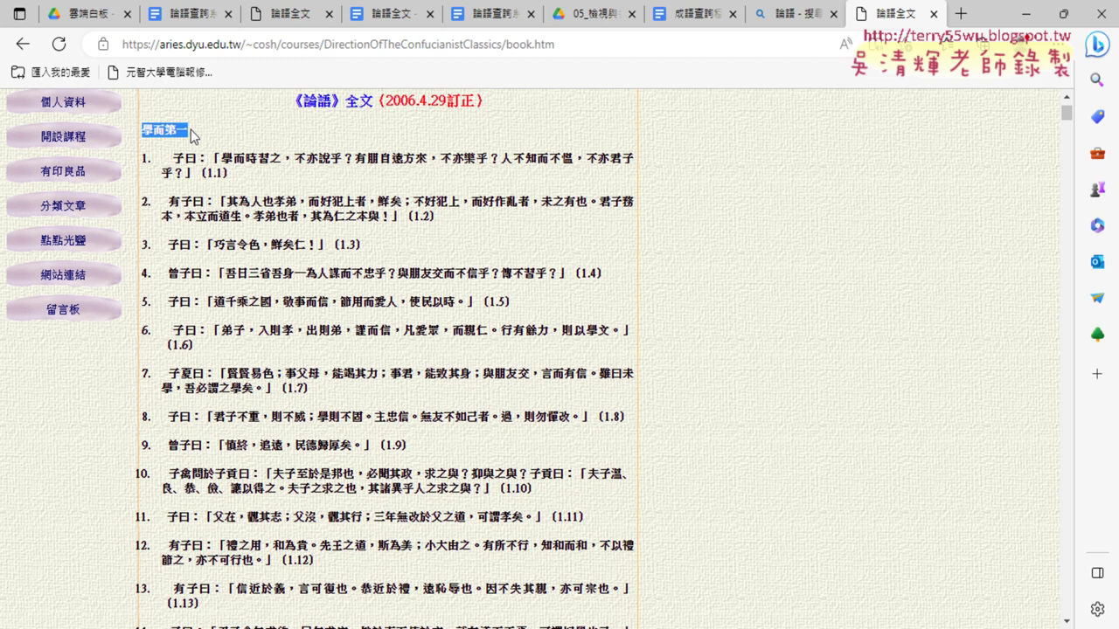
{"action": "left_click", "coordinate": [212, 173]}
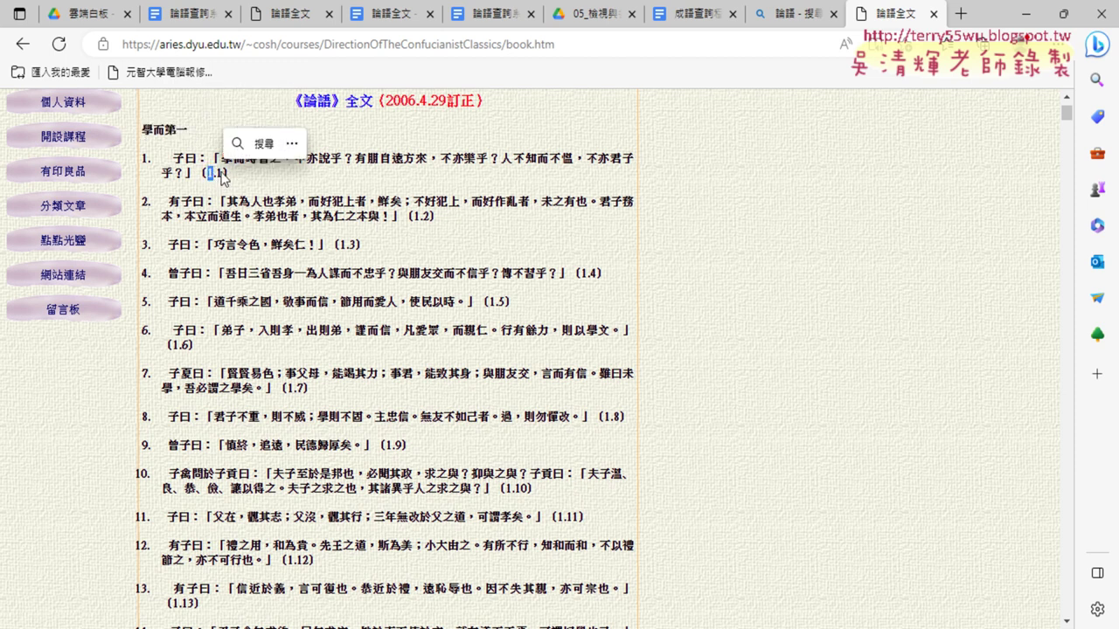
{"action": "mouse_move", "coordinate": [143, 157]}
{"action": "left_mouse_down"}
{"action": "mouse_move", "coordinate": [258, 183]}
{"action": "mouse_move", "coordinate": [342, 620]}
{"action": "left_mouse_up"}
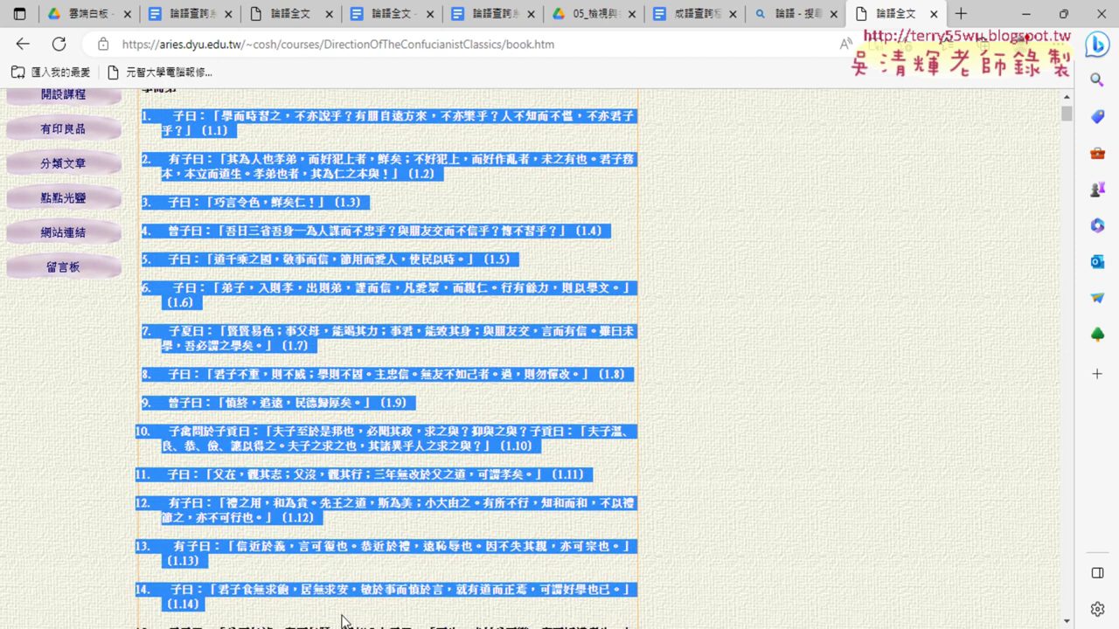
{"action": "left_click_drag", "start_coordinate": [342, 620], "coordinate": [463, 547]}
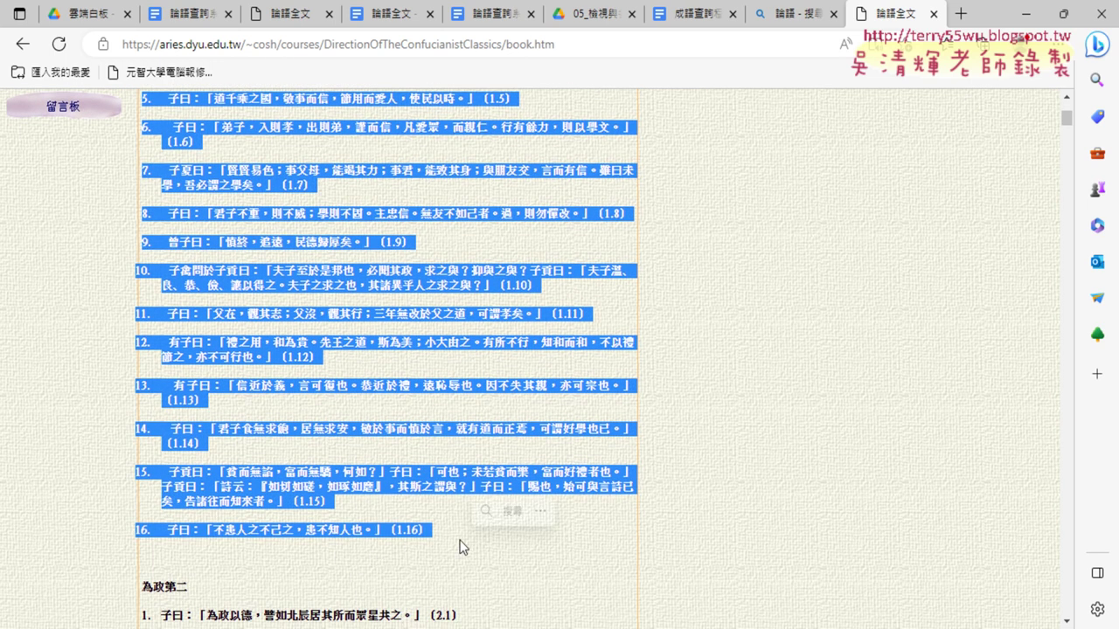
{"action": "scroll", "coordinate": [463, 547], "scroll_direction": "up", "scroll_amount": 3}
{"action": "scroll", "coordinate": [464, 526], "scroll_direction": "down", "scroll_amount": 4}
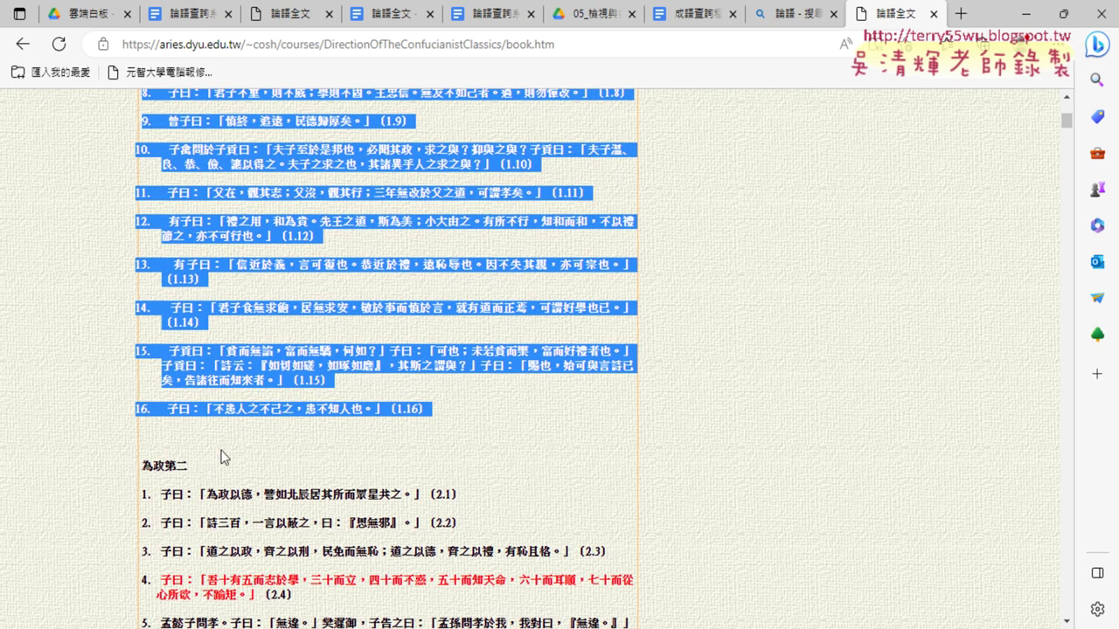
{"action": "scroll", "coordinate": [705, 389], "scroll_direction": "up", "scroll_amount": 4}
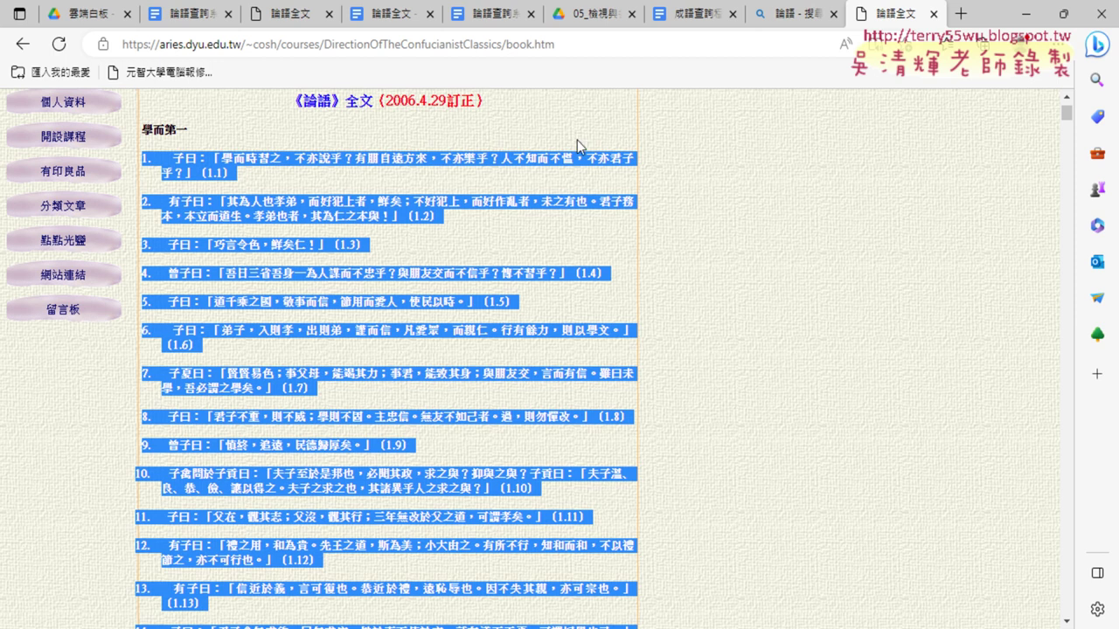
{"action": "scroll", "coordinate": [318, 146], "scroll_direction": "up", "scroll_amount": 1}
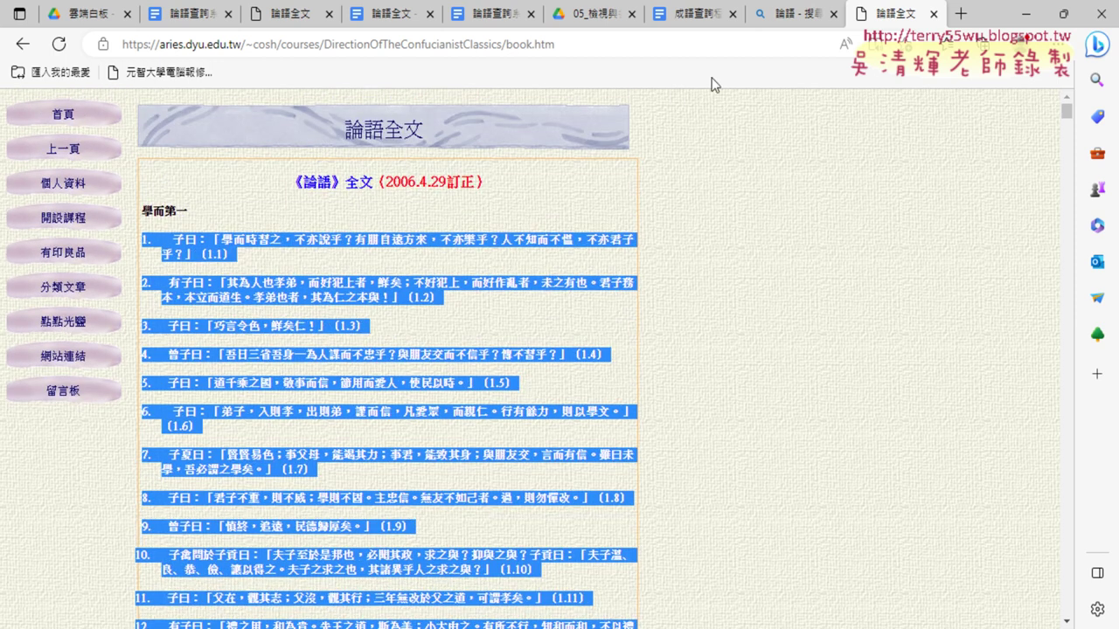
{"action": "left_click", "coordinate": [795, 18]}
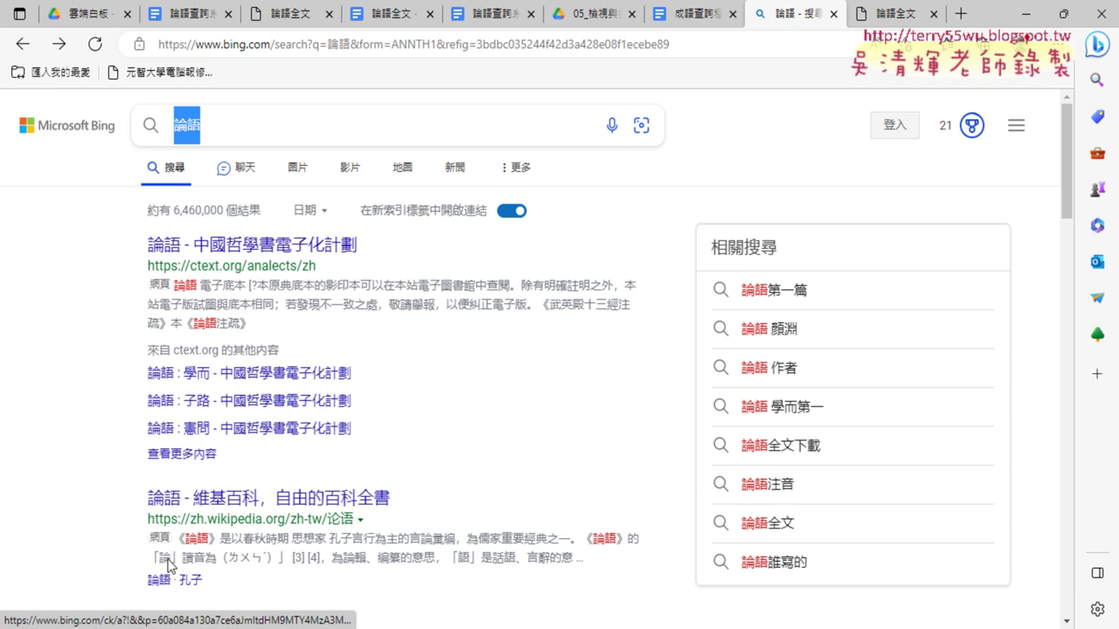
{"action": "scroll", "coordinate": [70, 490], "scroll_direction": "down", "scroll_amount": 4}
{"action": "left_click_drag", "start_coordinate": [147, 302], "coordinate": [216, 304]}
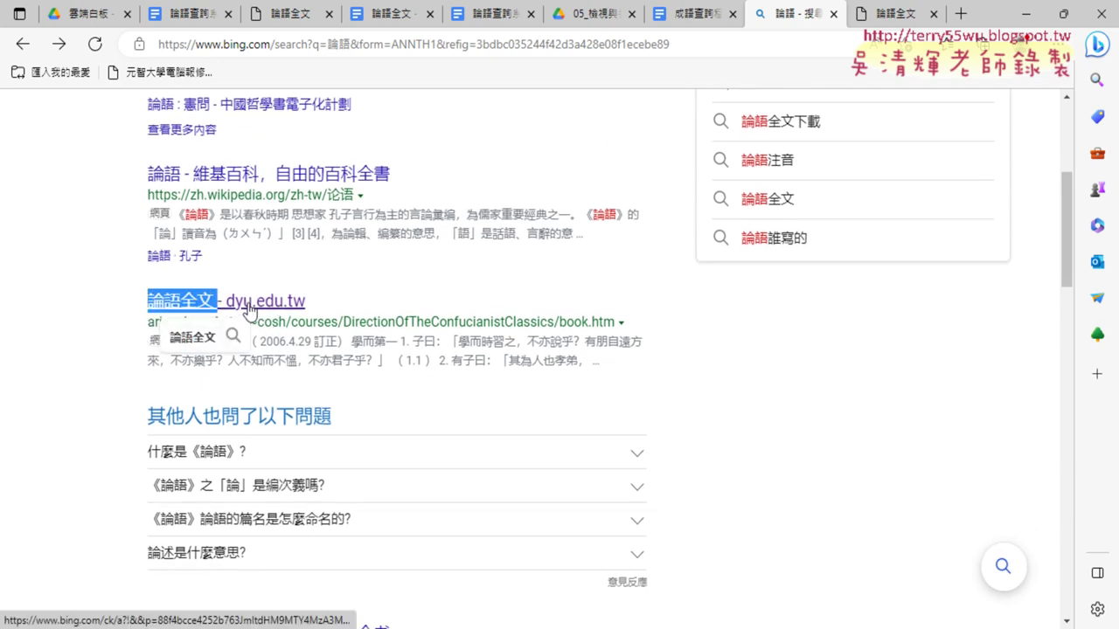
{"action": "left_click_drag", "start_coordinate": [312, 310], "coordinate": [231, 304]}
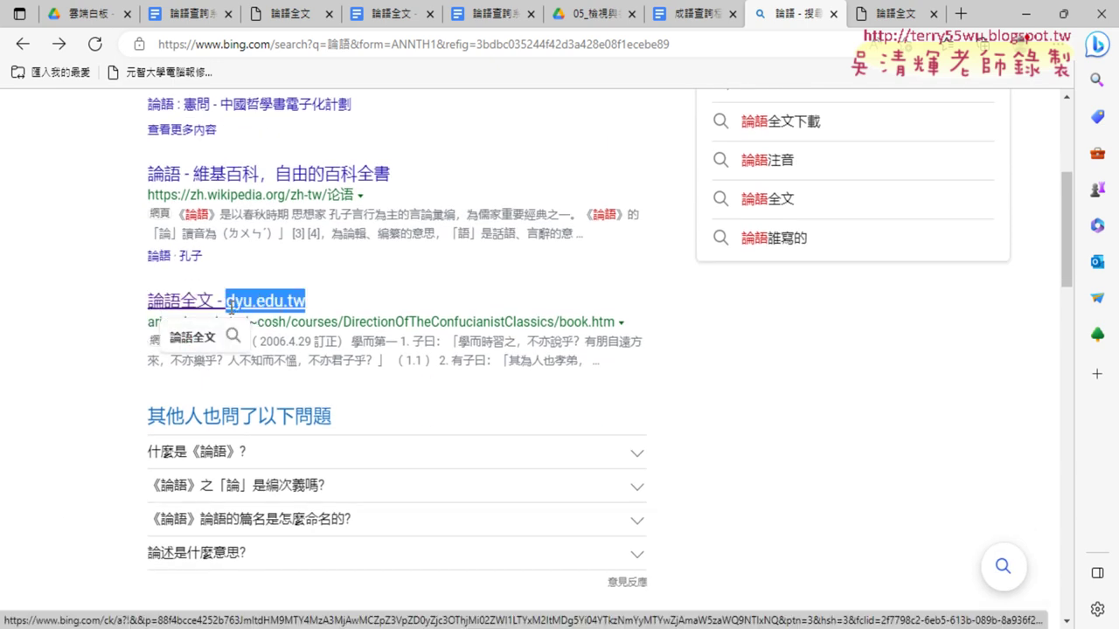
{"action": "right_click", "coordinate": [267, 315]}
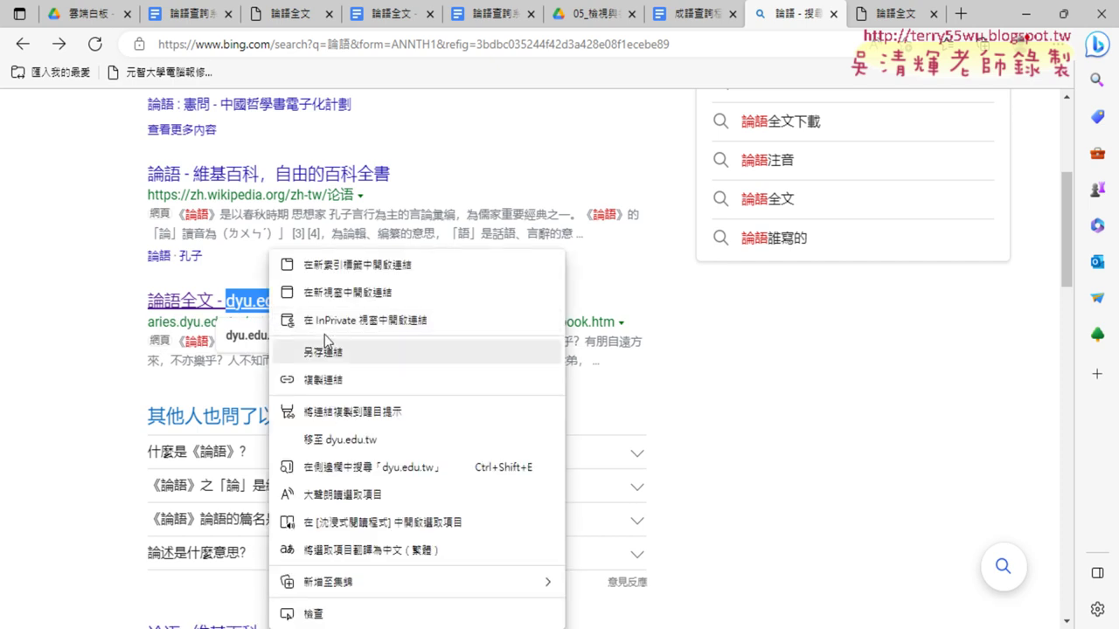
{"action": "left_click", "coordinate": [392, 456]}
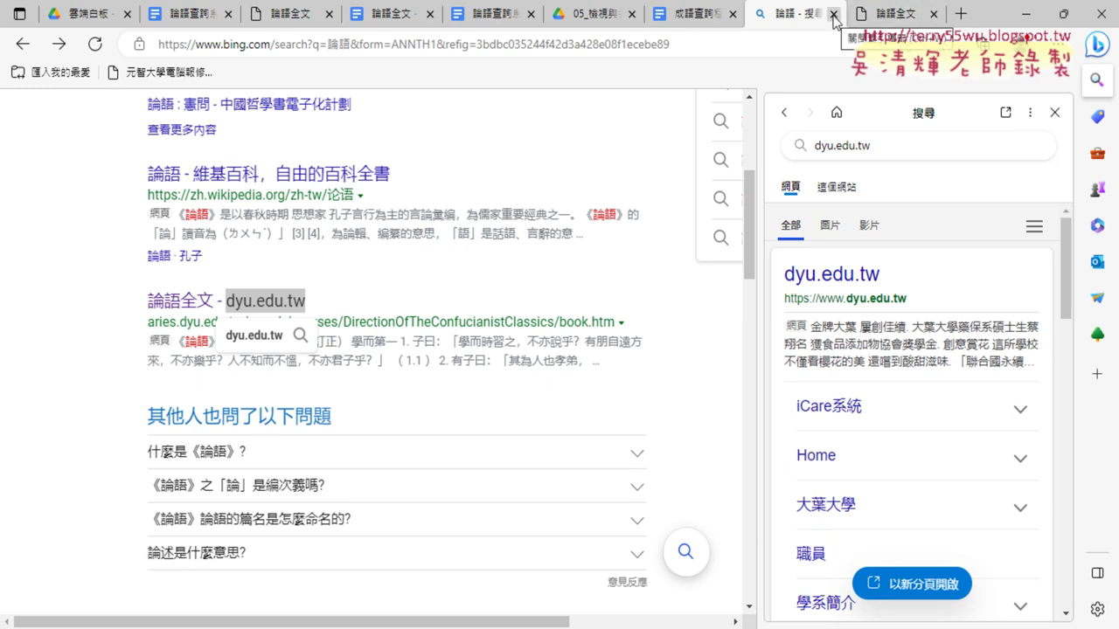
{"action": "left_click", "coordinate": [909, 14]}
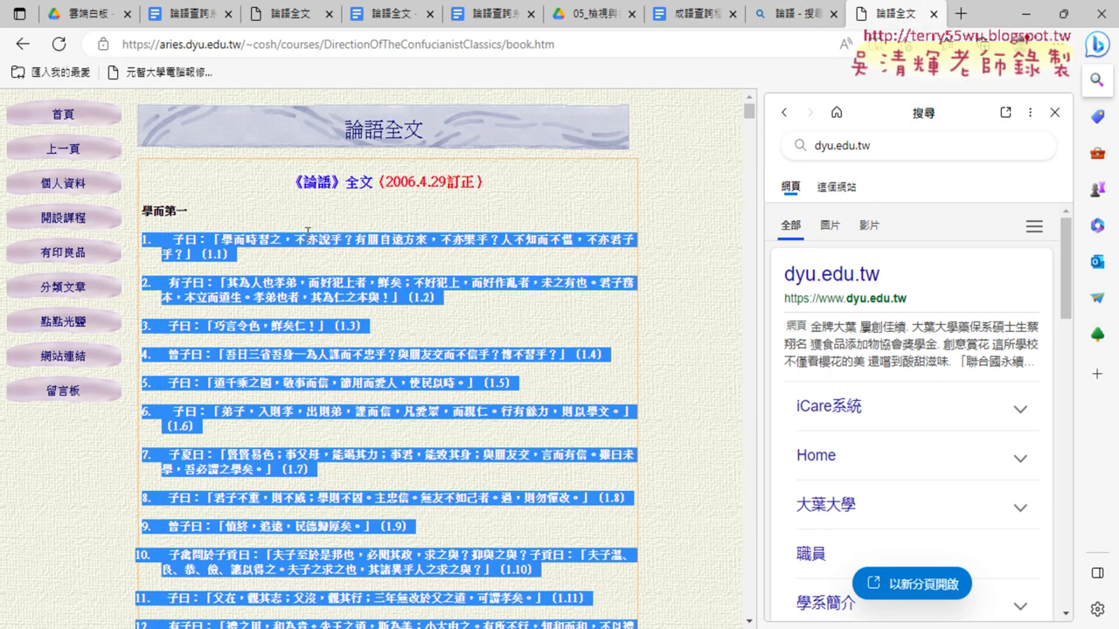
{"action": "left_click", "coordinate": [1055, 113]}
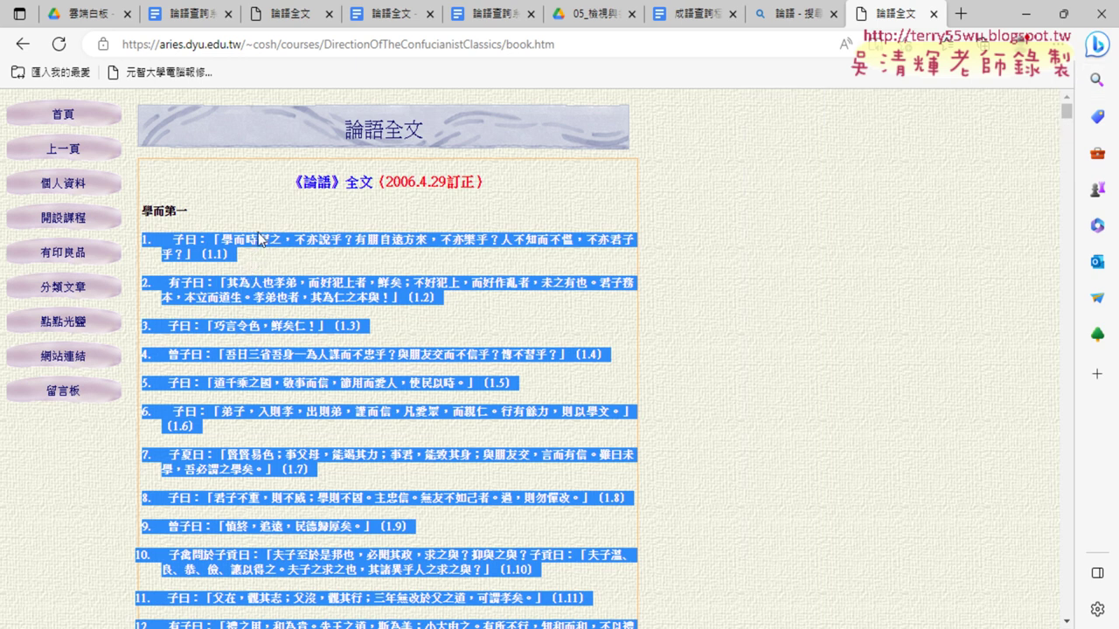
- Copy the selected 學而第一 passages with 複製, then launch Word from the Start menu
{"action": "right_click", "coordinate": [273, 235]}
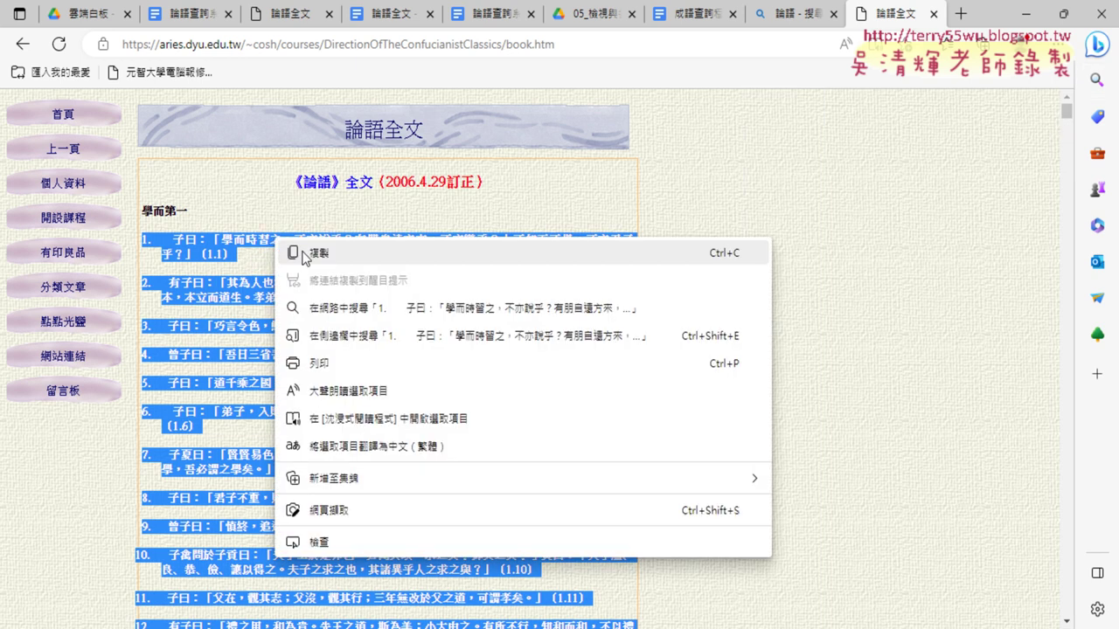
{"action": "left_click", "coordinate": [303, 253]}
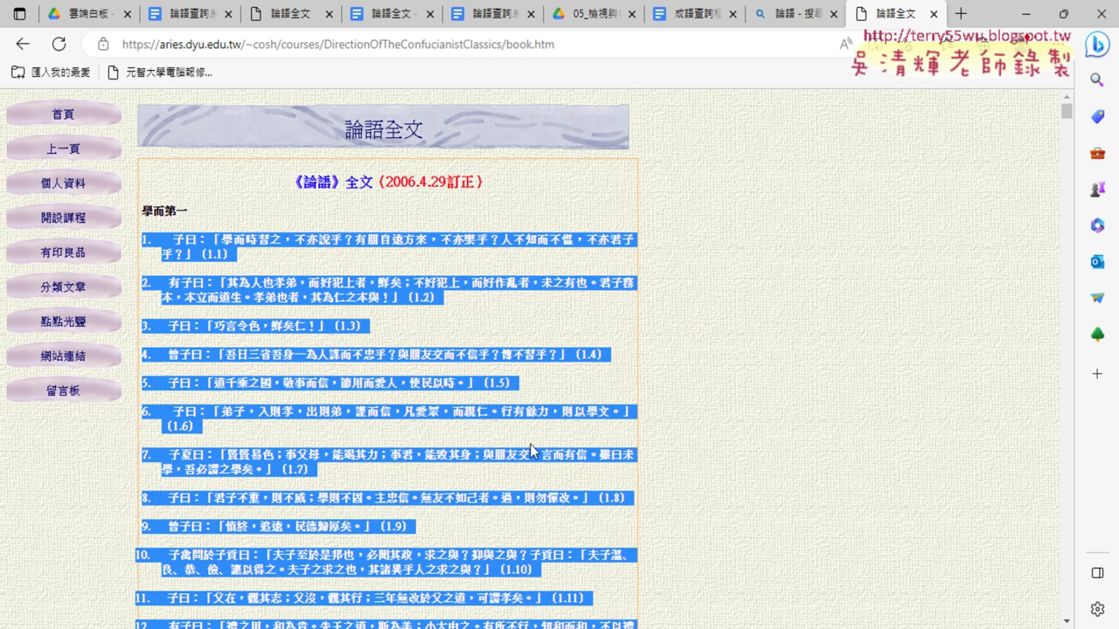
{"action": "key", "text": "super"}
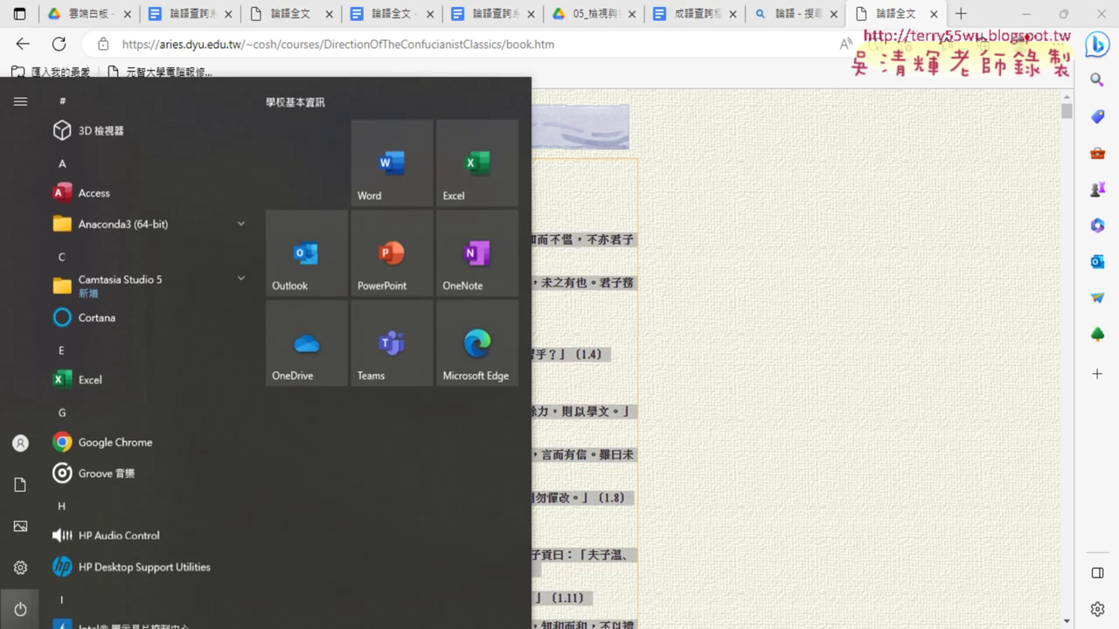
{"action": "scroll", "coordinate": [103, 383], "scroll_direction": "down", "scroll_amount": 2}
{"action": "scroll", "coordinate": [103, 382], "scroll_direction": "down", "scroll_amount": 5}
{"action": "scroll", "coordinate": [103, 383], "scroll_direction": "down", "scroll_amount": 3}
{"action": "scroll", "coordinate": [103, 383], "scroll_direction": "down", "scroll_amount": 2}
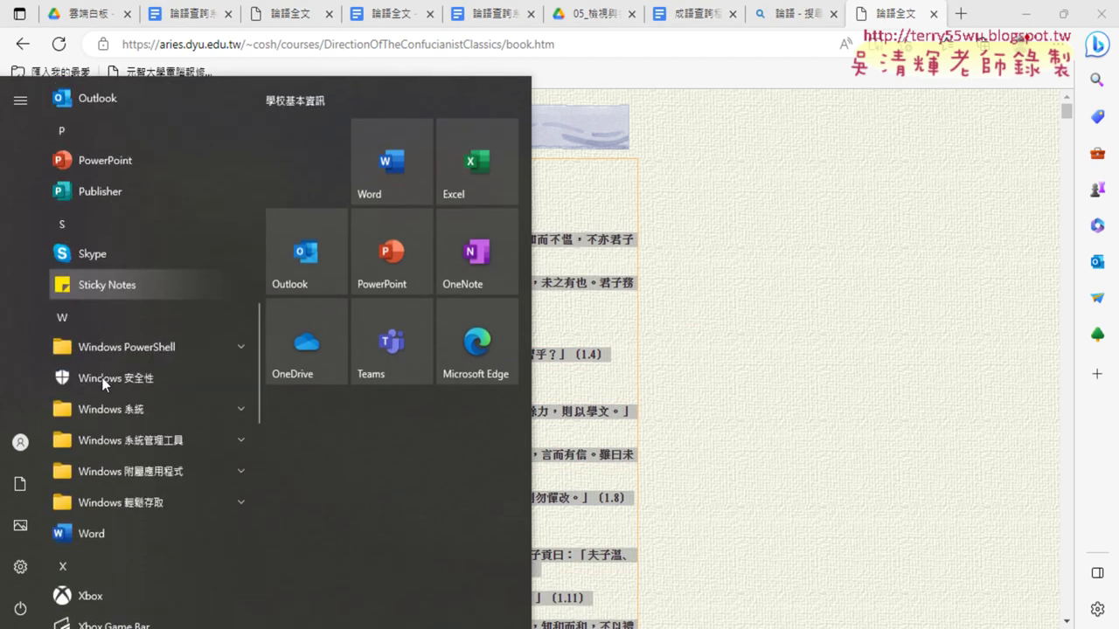
{"action": "scroll", "coordinate": [103, 383], "scroll_direction": "down", "scroll_amount": 4}
{"action": "left_click", "coordinate": [144, 197]}
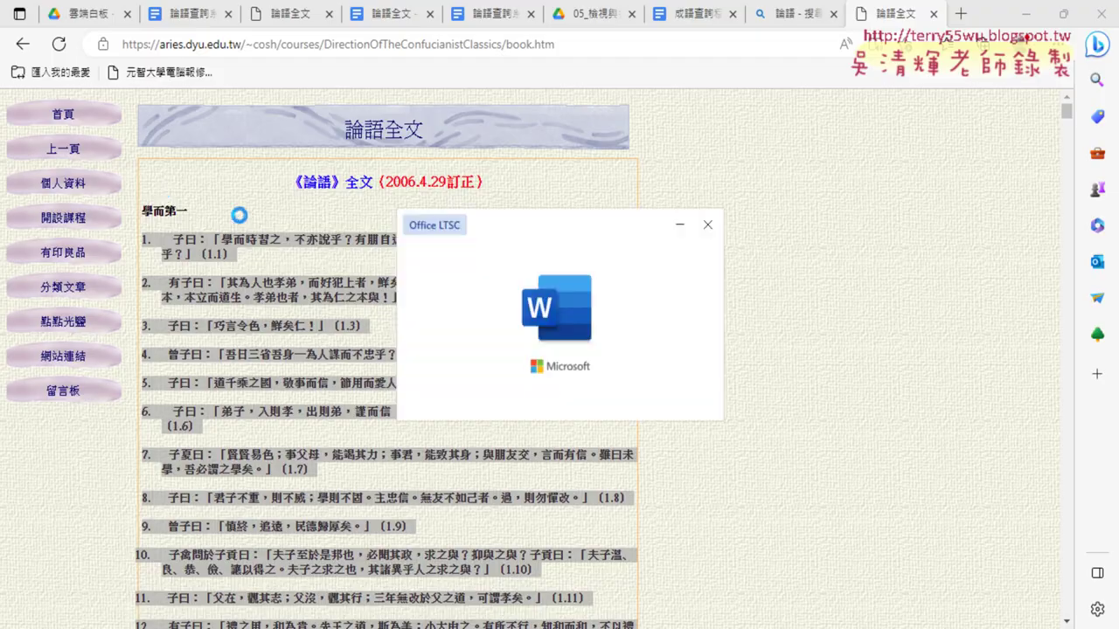
- Paste the copied passages into a new blank document using Keep Text Only
{"action": "left_click", "coordinate": [214, 187]}
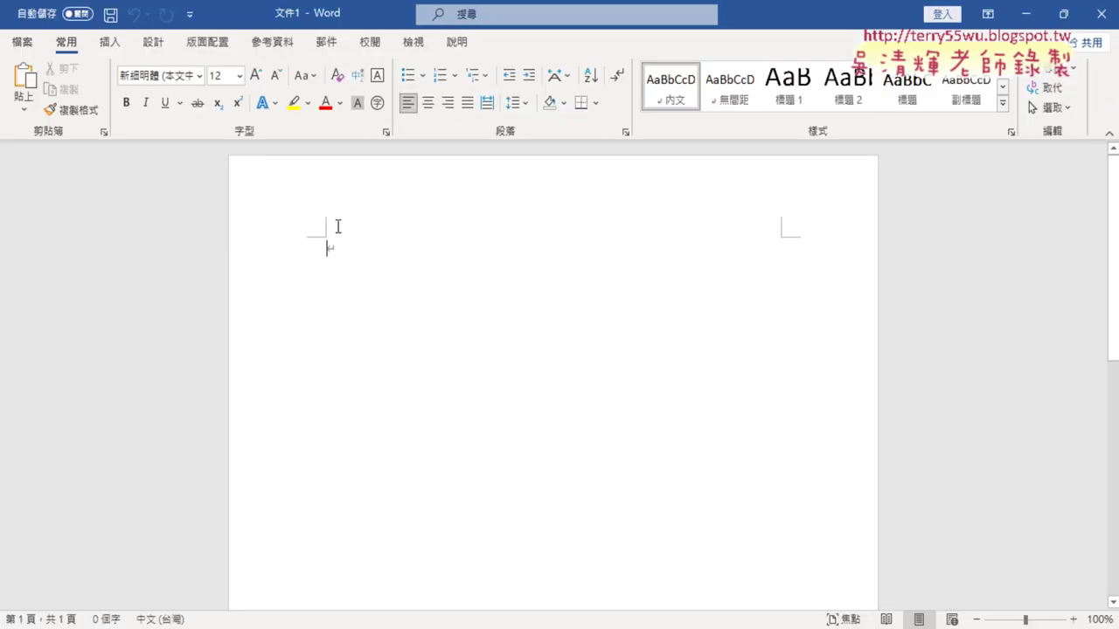
{"action": "key", "text": "ctrl+v"}
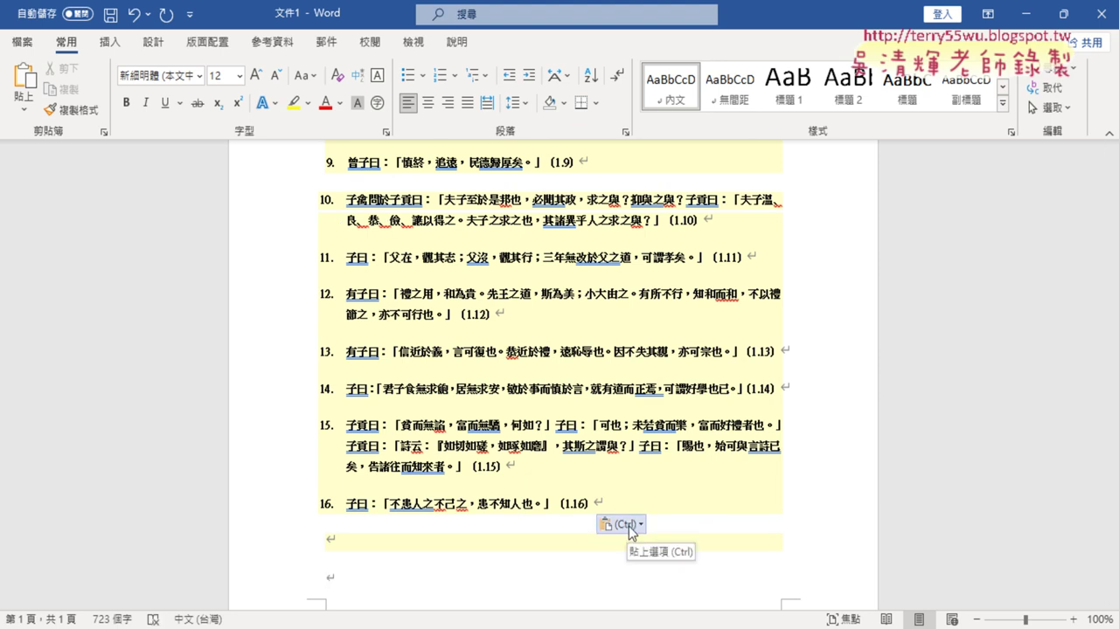
{"action": "left_click_drag", "start_coordinate": [624, 544], "coordinate": [641, 541]}
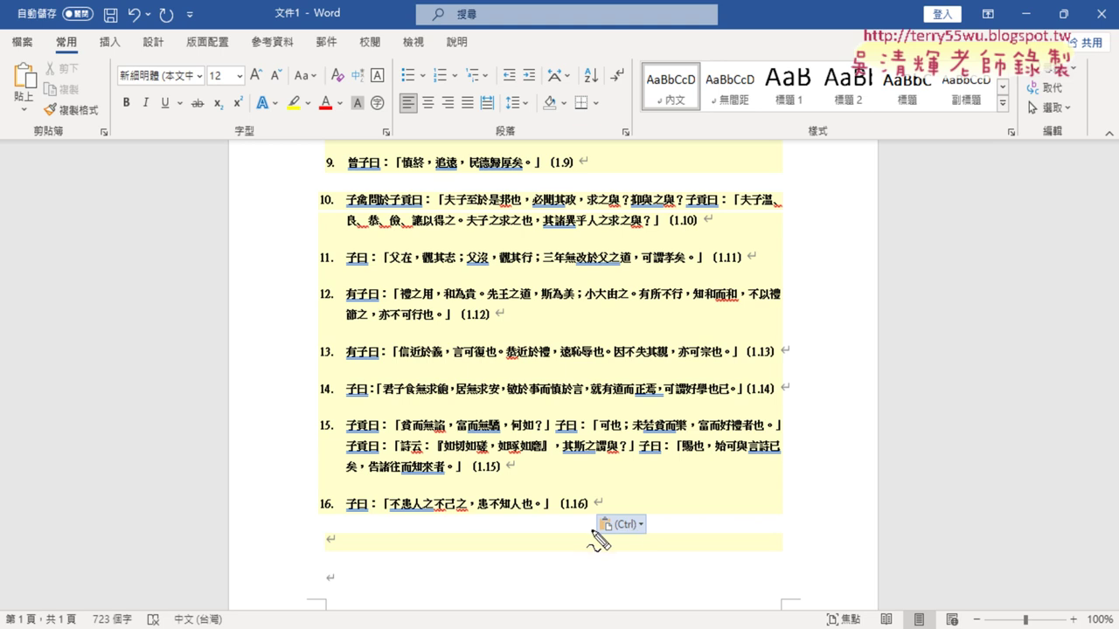
{"action": "left_click_drag", "start_coordinate": [631, 490], "coordinate": [625, 491]}
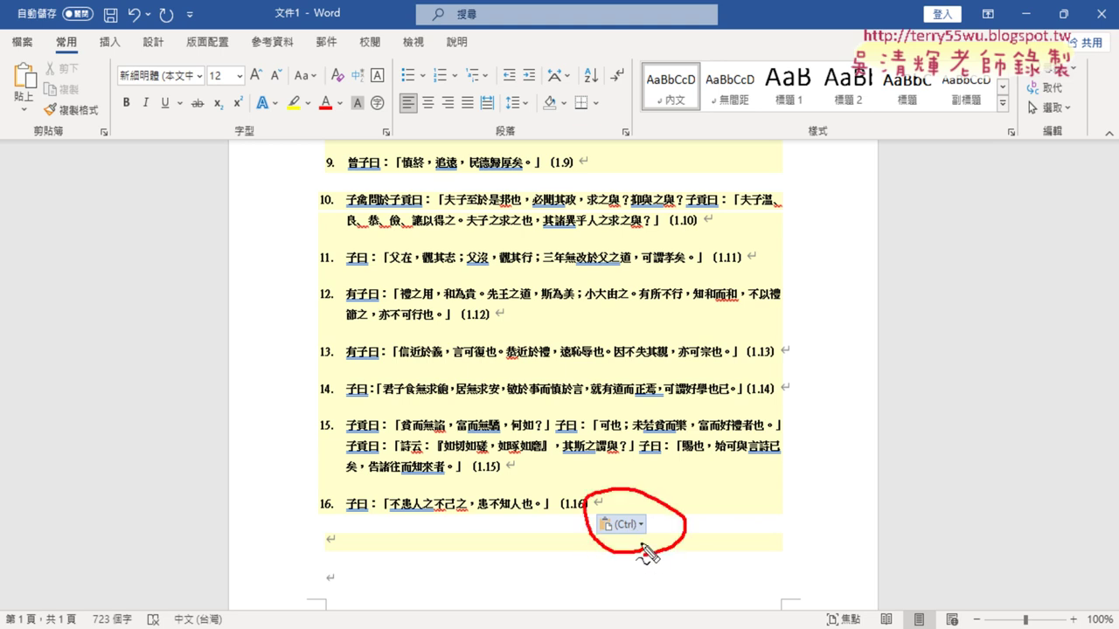
{"action": "key", "text": "Escape"}
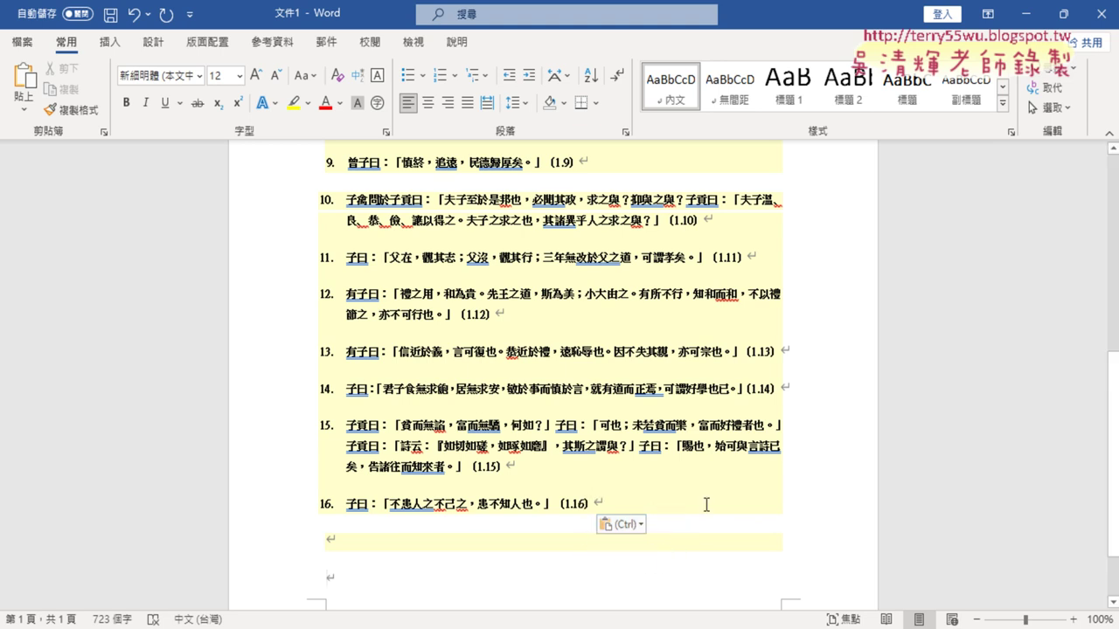
{"action": "left_click", "coordinate": [624, 525]}
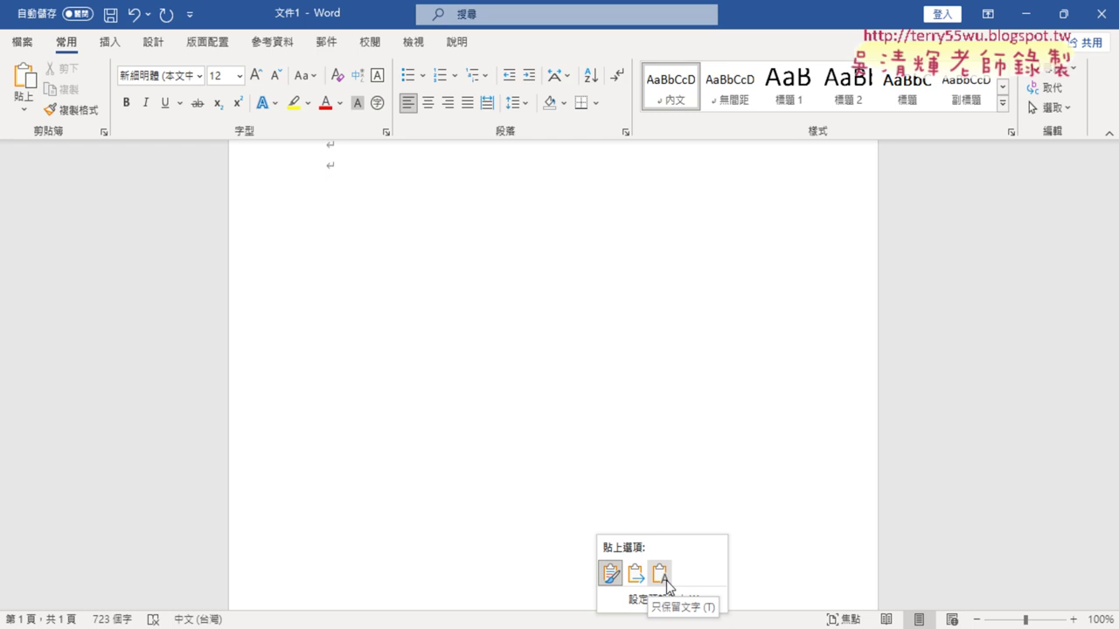
{"action": "left_click", "coordinate": [660, 574]}
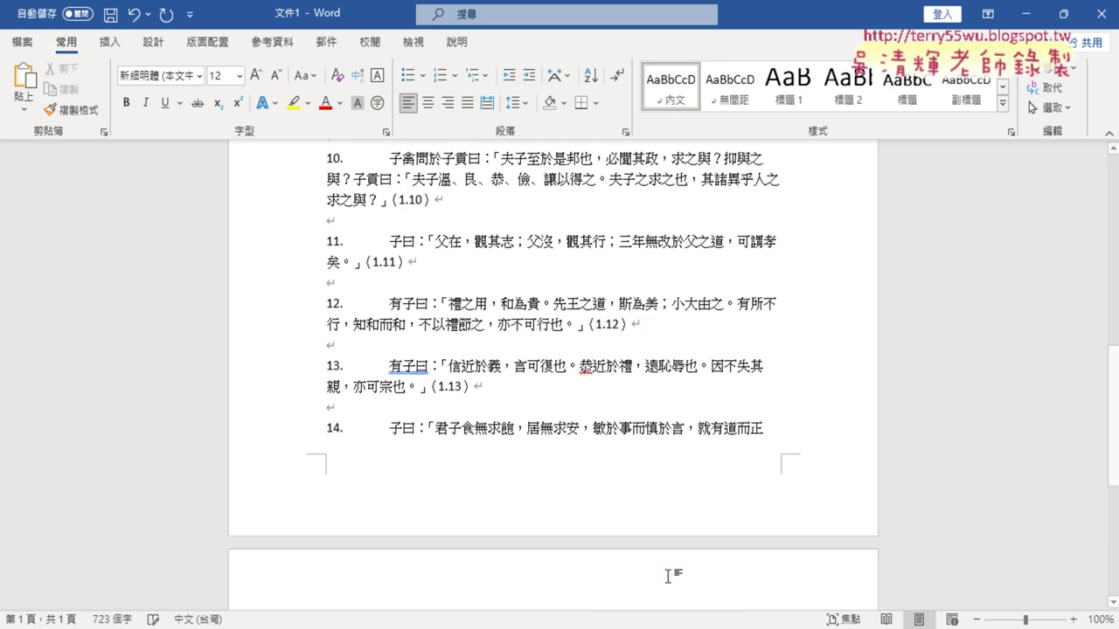
{"action": "scroll", "coordinate": [573, 436], "scroll_direction": "up", "scroll_amount": 8}
{"action": "scroll", "coordinate": [573, 436], "scroll_direction": "up", "scroll_amount": 8}
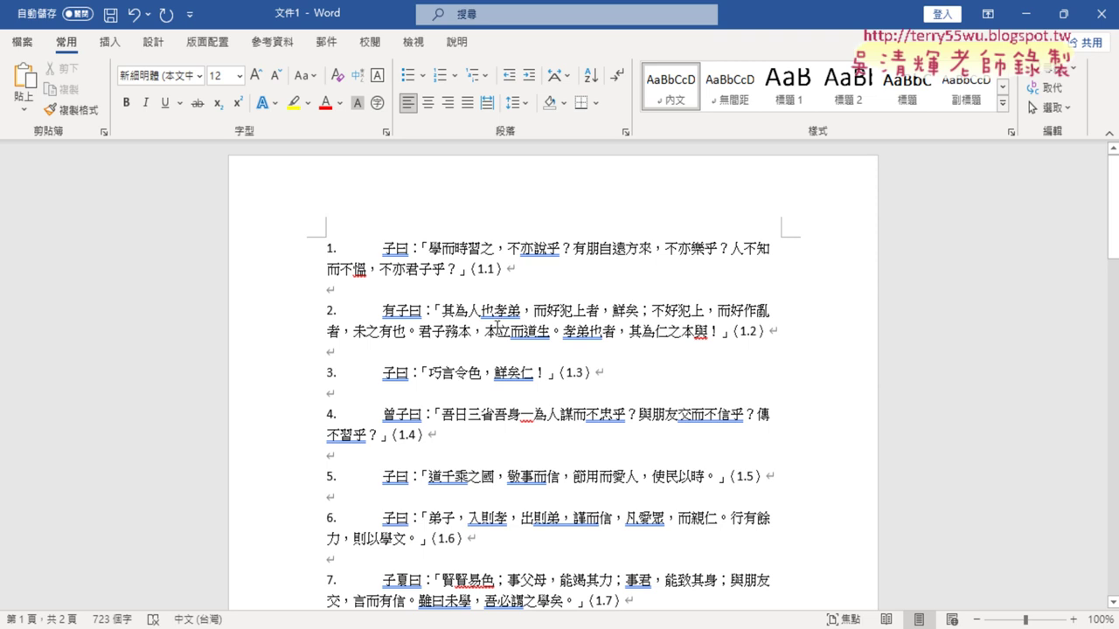
{"action": "left_click", "coordinate": [109, 44]}
{"action": "left_click", "coordinate": [99, 83]}
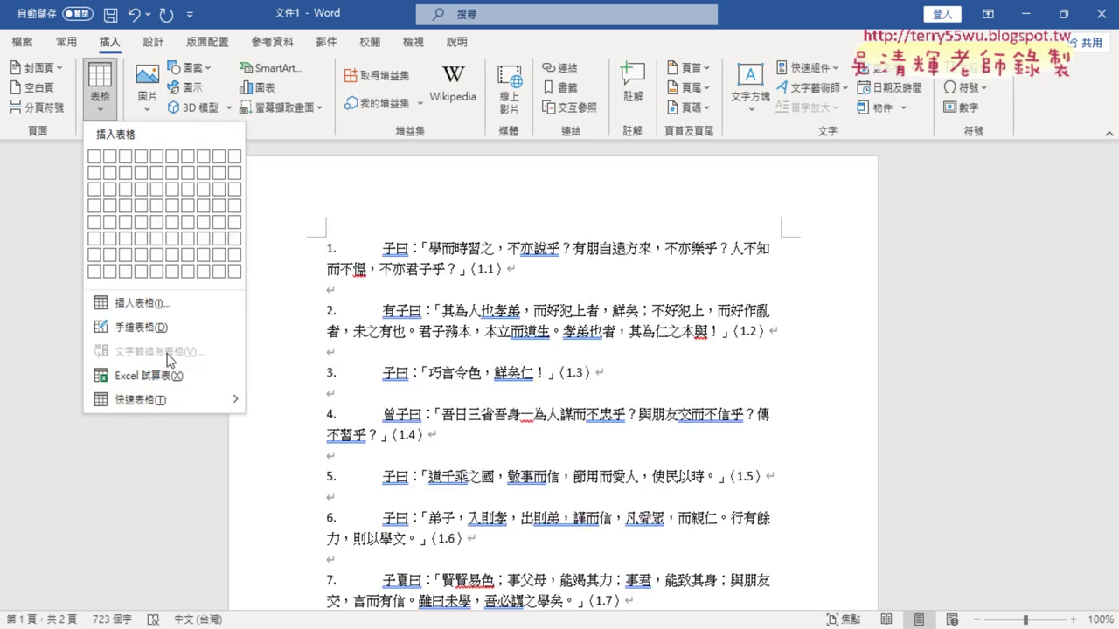
{"action": "left_click", "coordinate": [370, 377]}
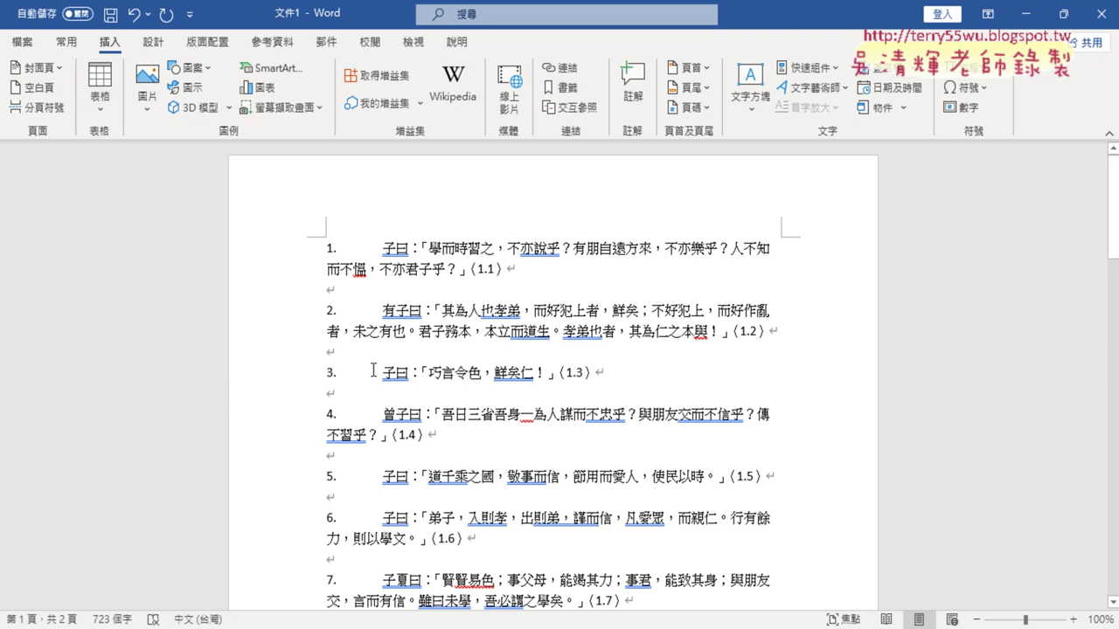
{"action": "key", "text": "ctrl+a"}
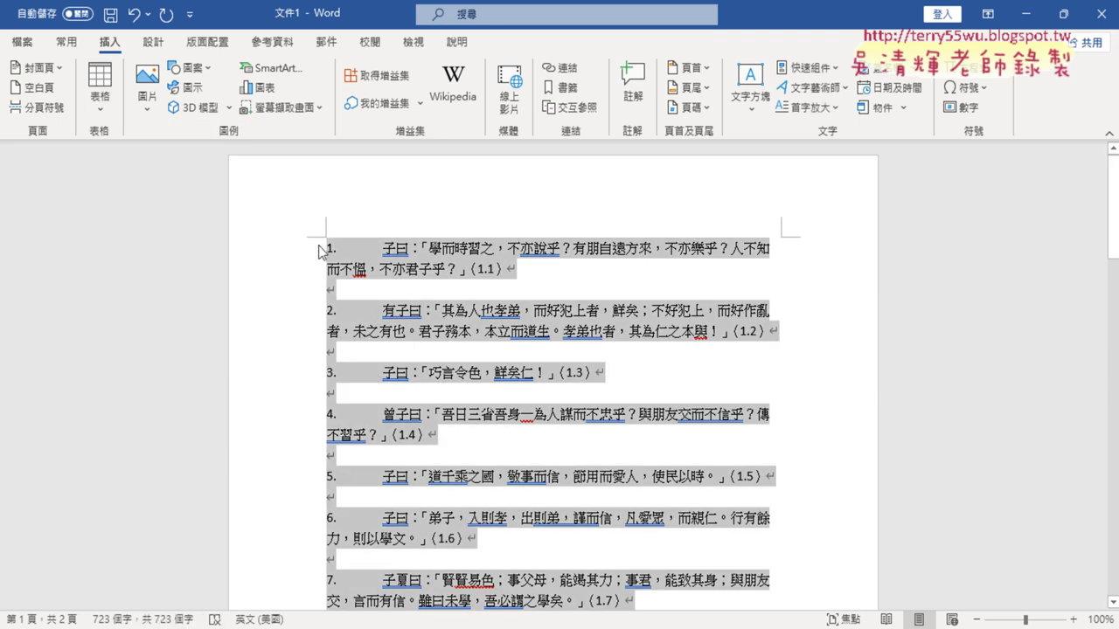
{"action": "left_click", "coordinate": [95, 110]}
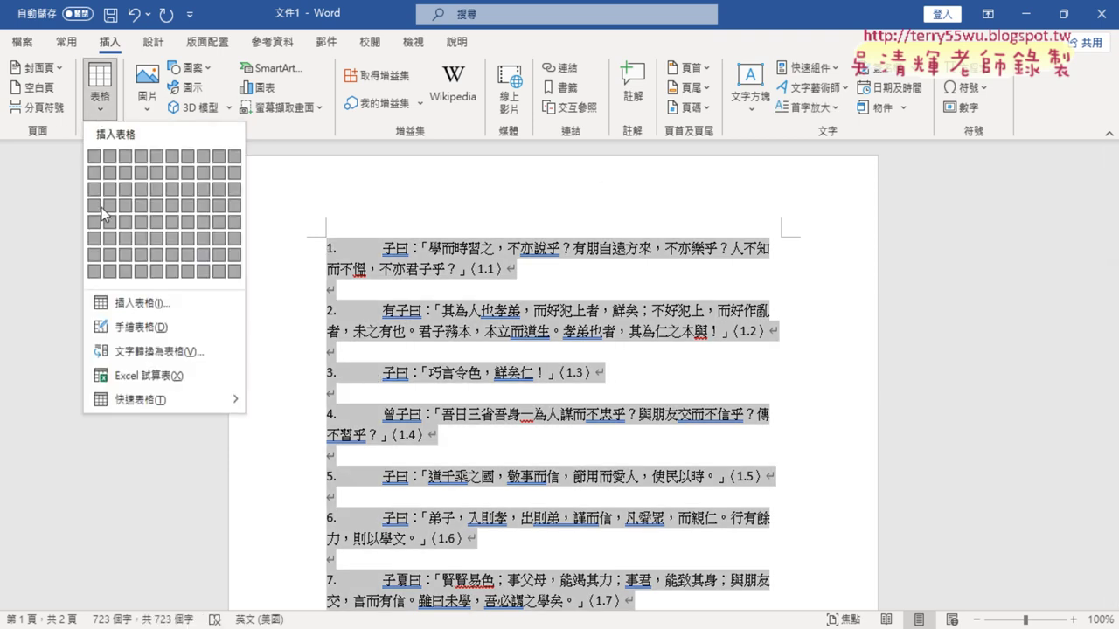
{"action": "left_click", "coordinate": [158, 352]}
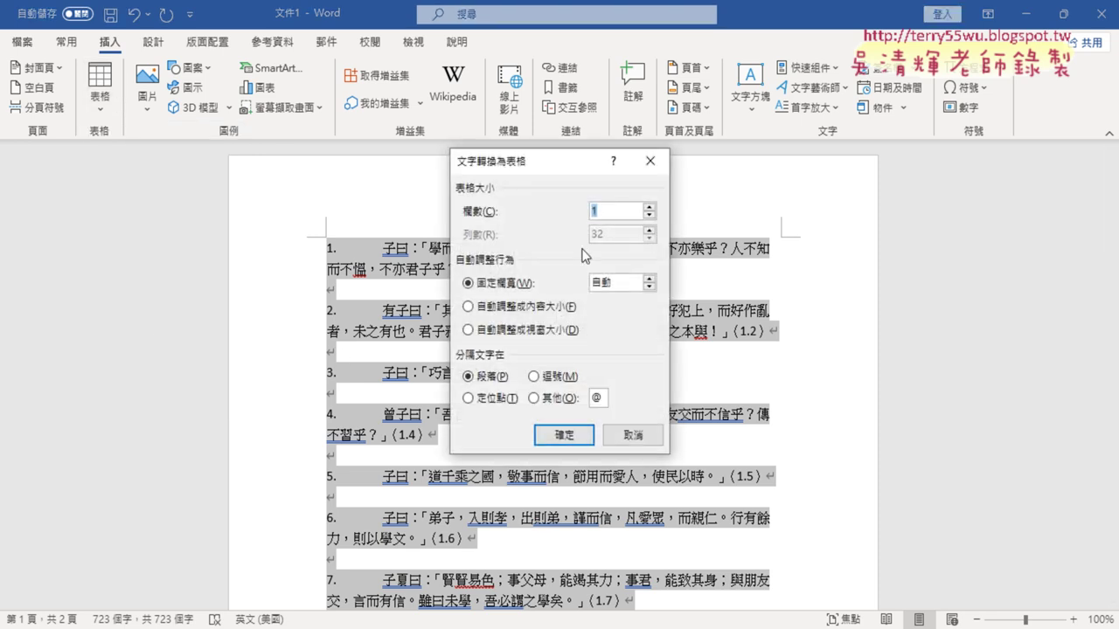
{"action": "left_click_drag", "start_coordinate": [576, 177], "coordinate": [946, 144]}
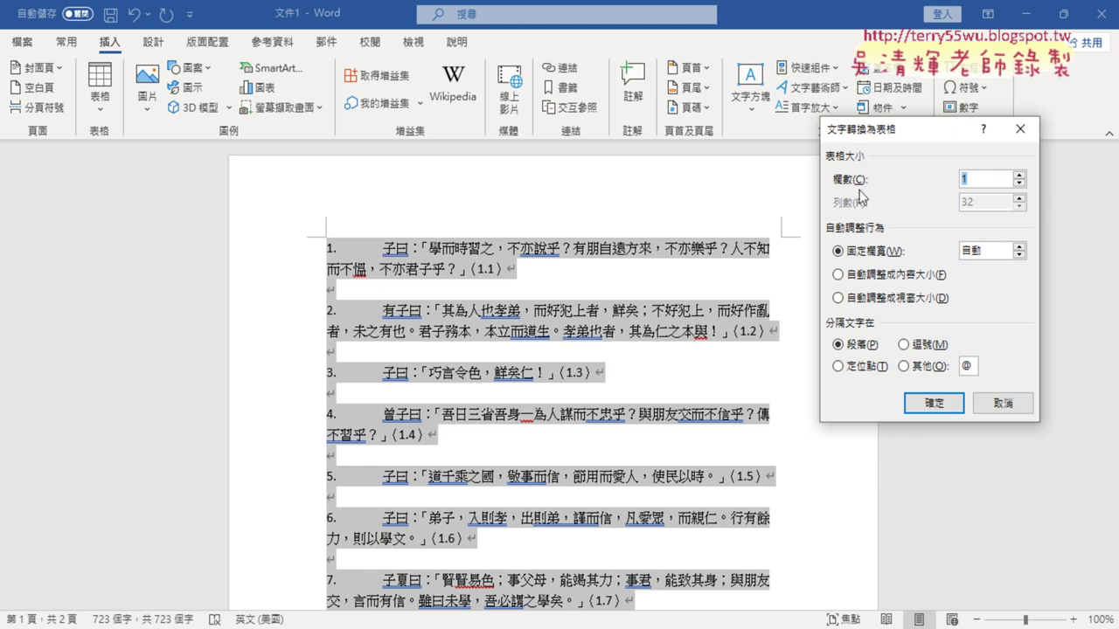
{"action": "left_click", "coordinate": [1001, 403]}
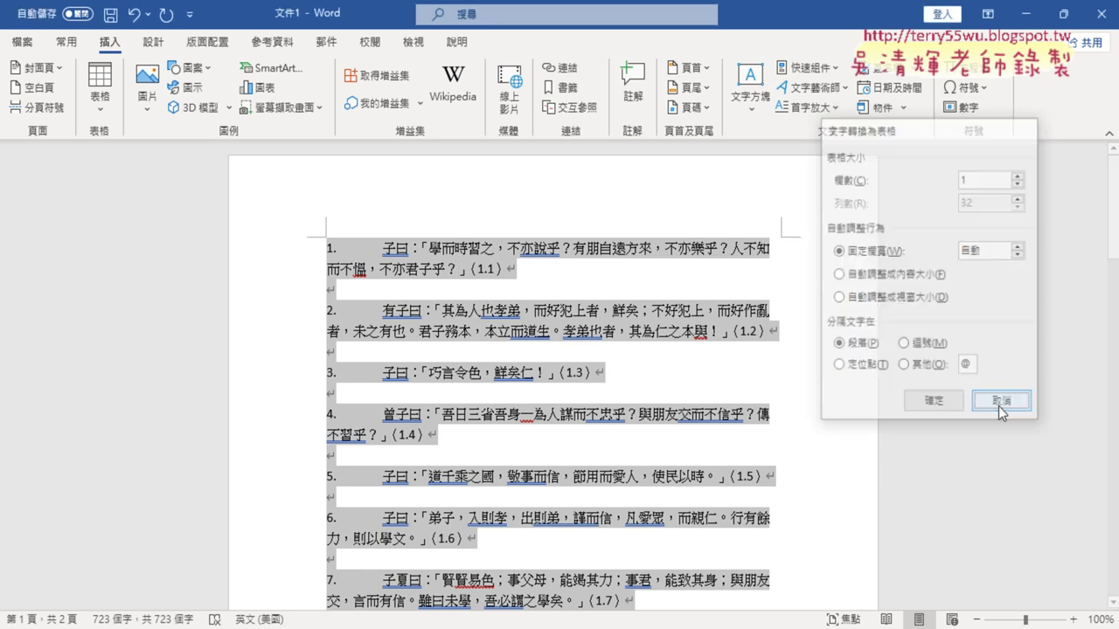
- Delete the tab gap before 子曰 so the first passage reads "1.子曰"
{"action": "left_click", "coordinate": [517, 265]}
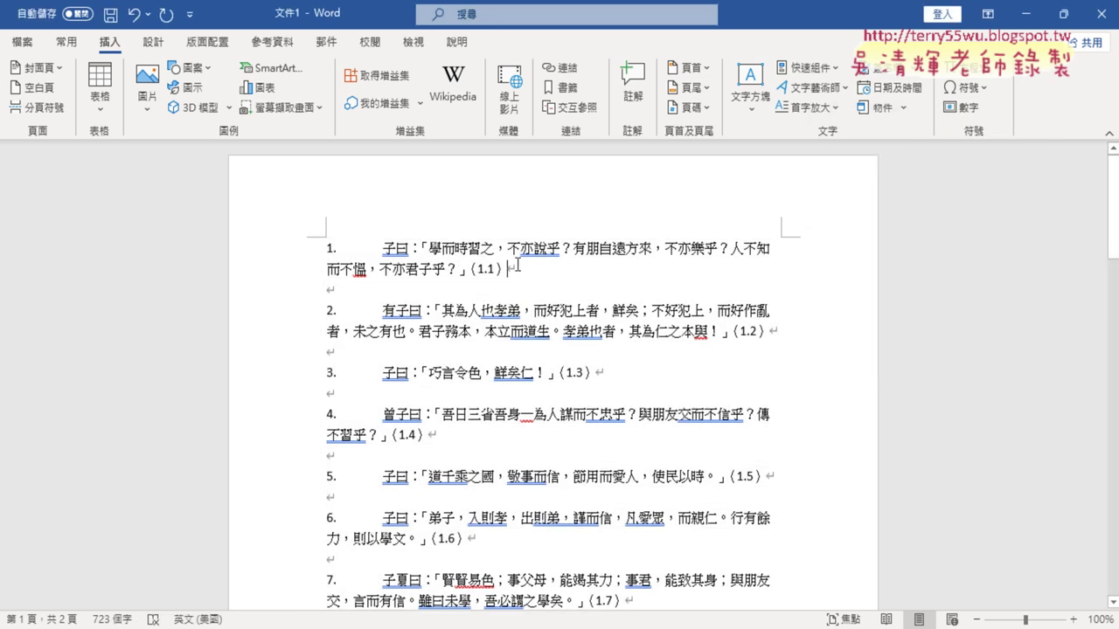
{"action": "double_click", "coordinate": [333, 248]}
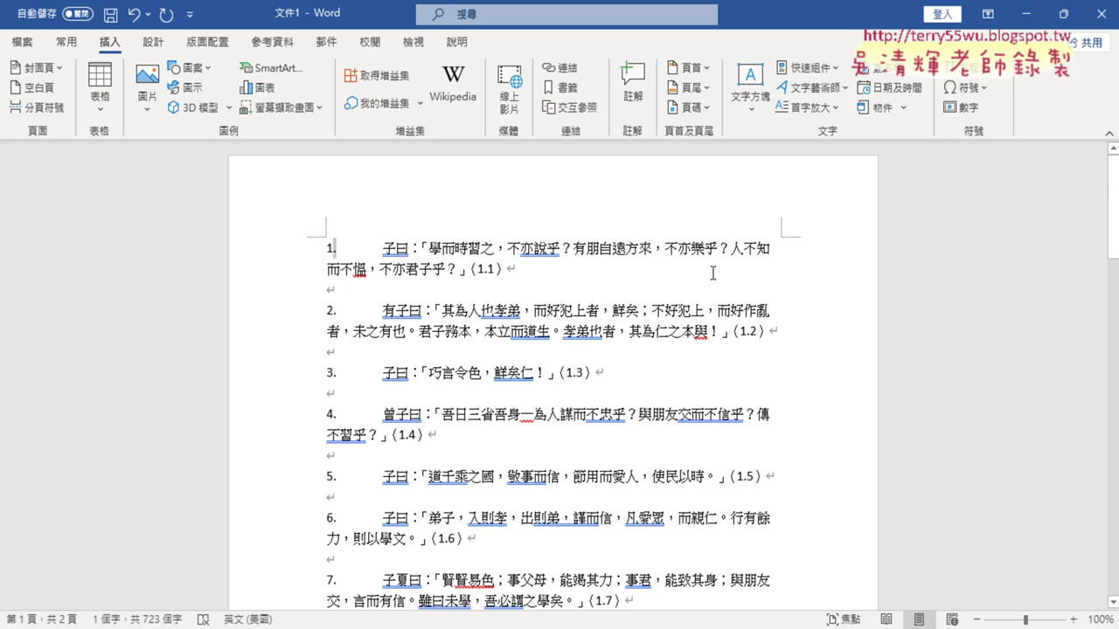
{"action": "key", "text": "ctrl+v"}
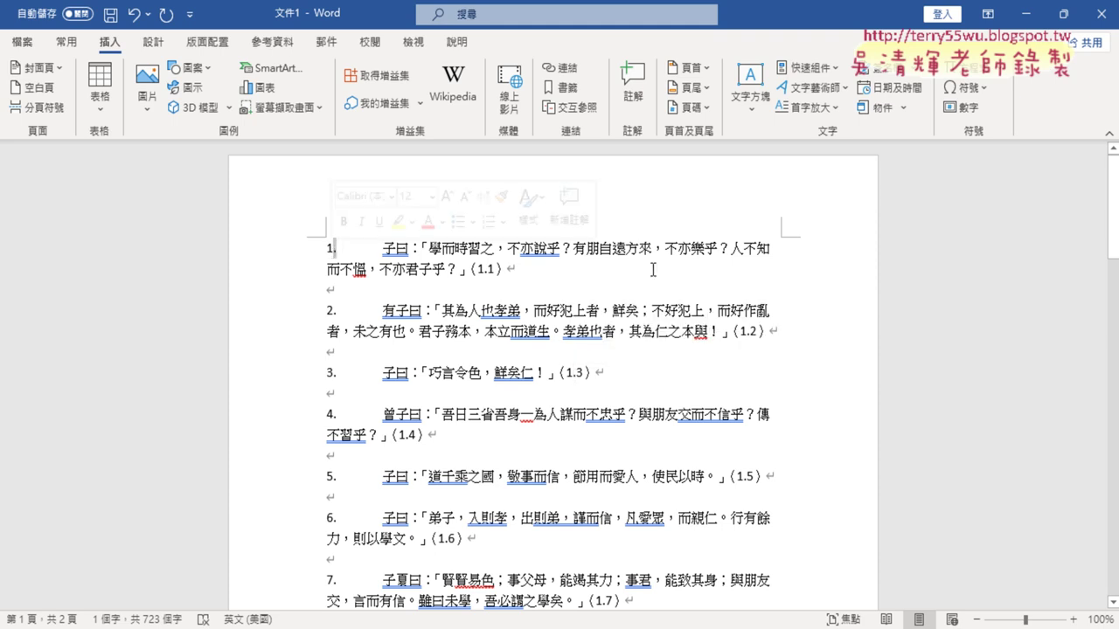
{"action": "left_click", "coordinate": [679, 294]}
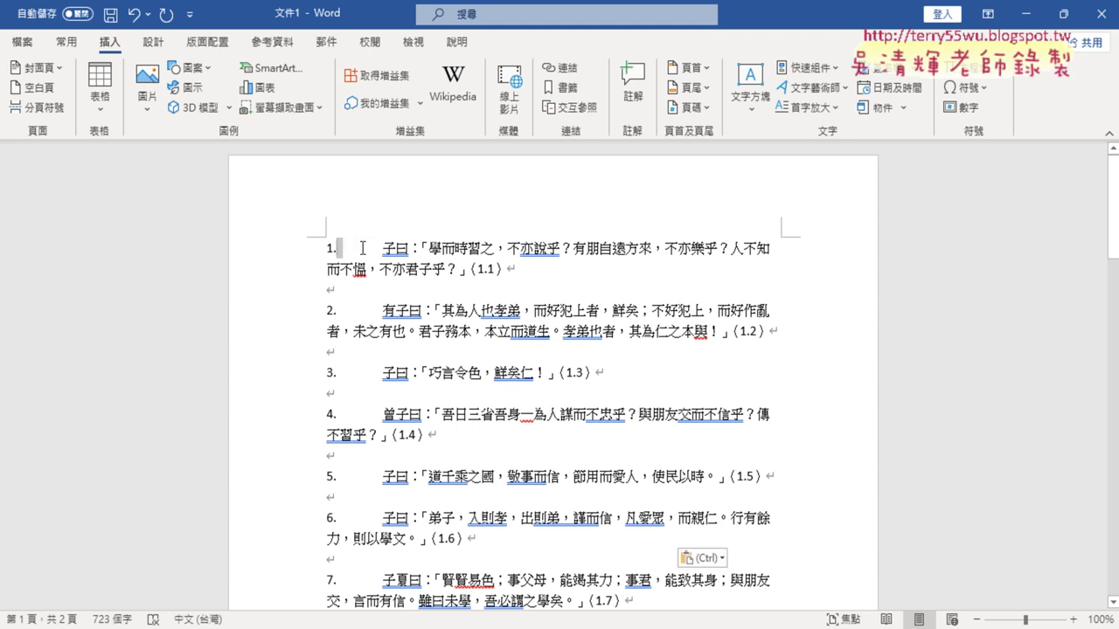
{"action": "left_click_drag", "start_coordinate": [339, 248], "coordinate": [380, 248]}
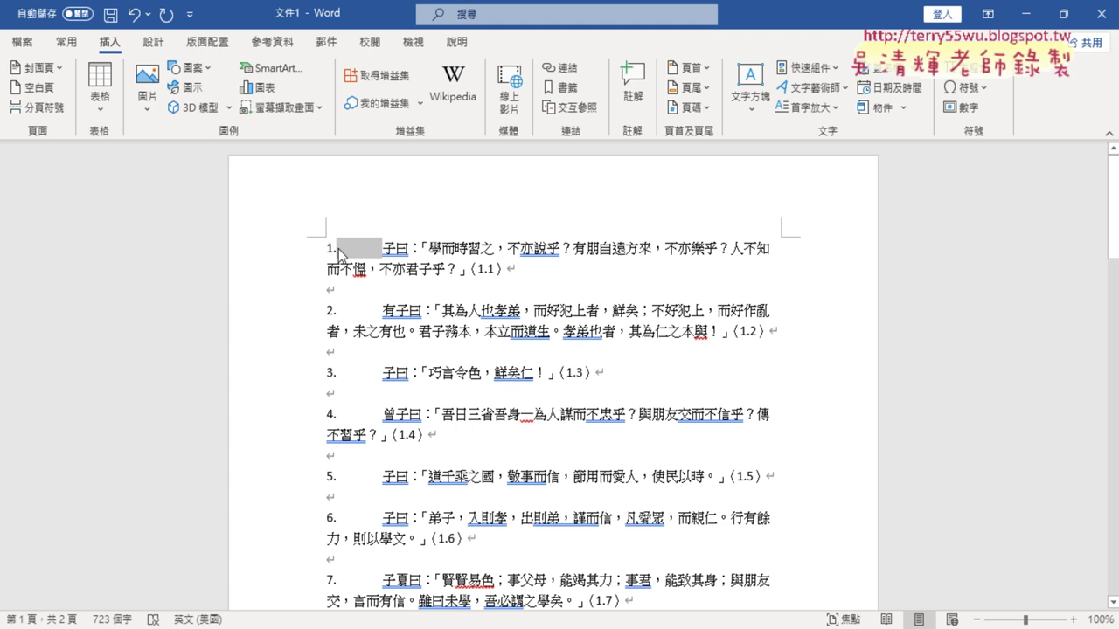
{"action": "left_click", "coordinate": [362, 260]}
{"action": "key", "text": "ctrl+v"}
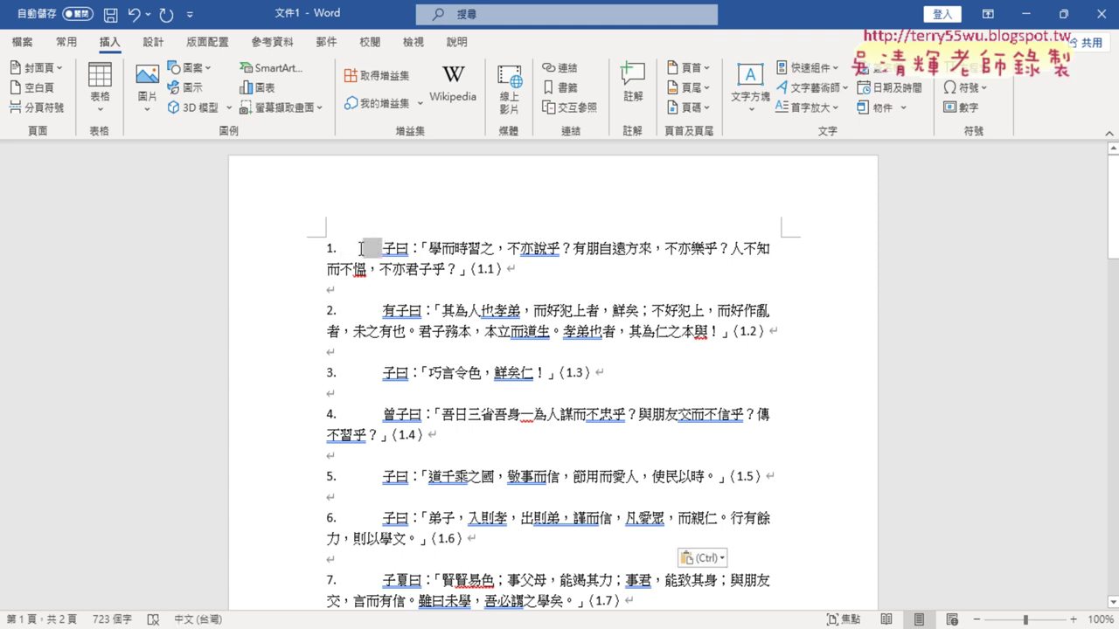
{"action": "left_click", "coordinate": [376, 246]}
{"action": "mouse_move", "coordinate": [376, 247]}
{"action": "left_mouse_down"}
{"action": "mouse_move", "coordinate": [358, 249]}
{"action": "mouse_move", "coordinate": [382, 246]}
{"action": "left_mouse_up"}
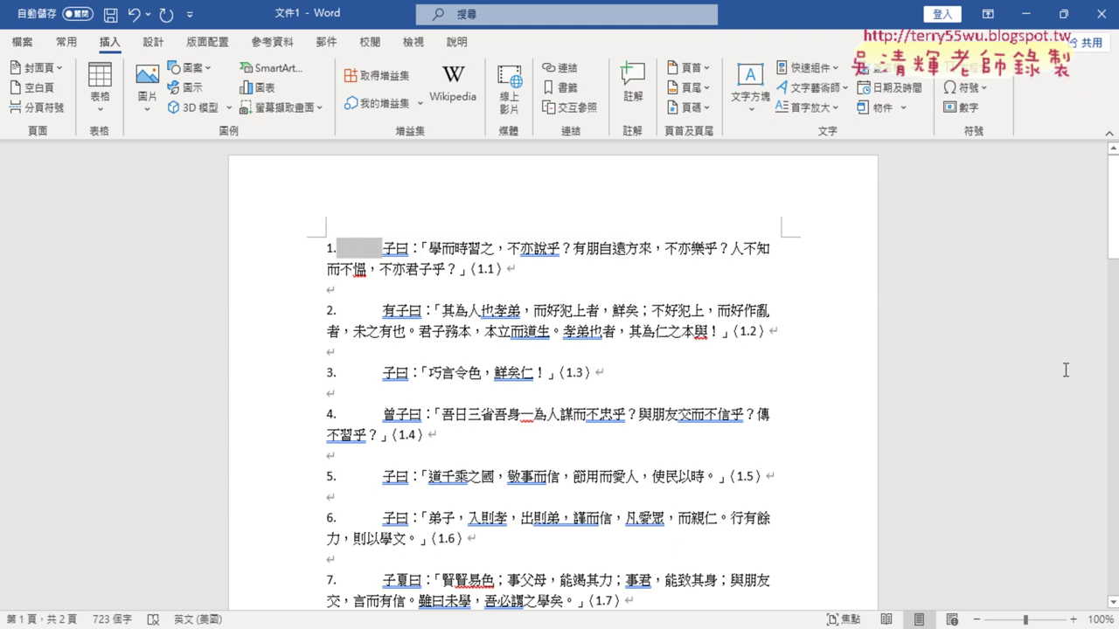
{"action": "key", "text": "Delete"}
{"action": "key", "text": "Down"}
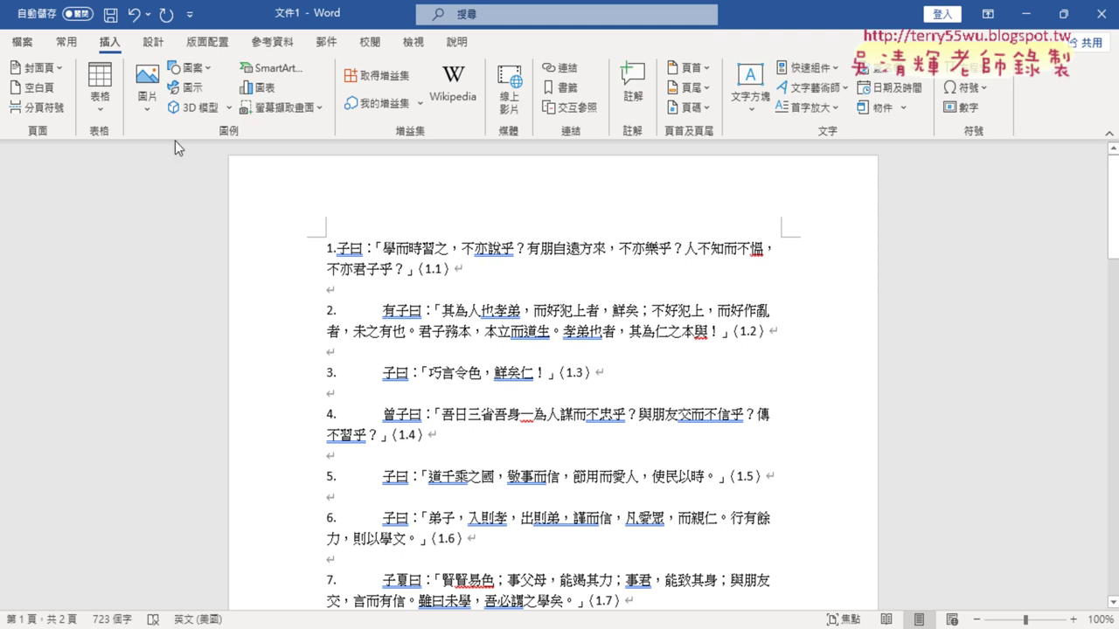
{"action": "left_click", "coordinate": [67, 41]}
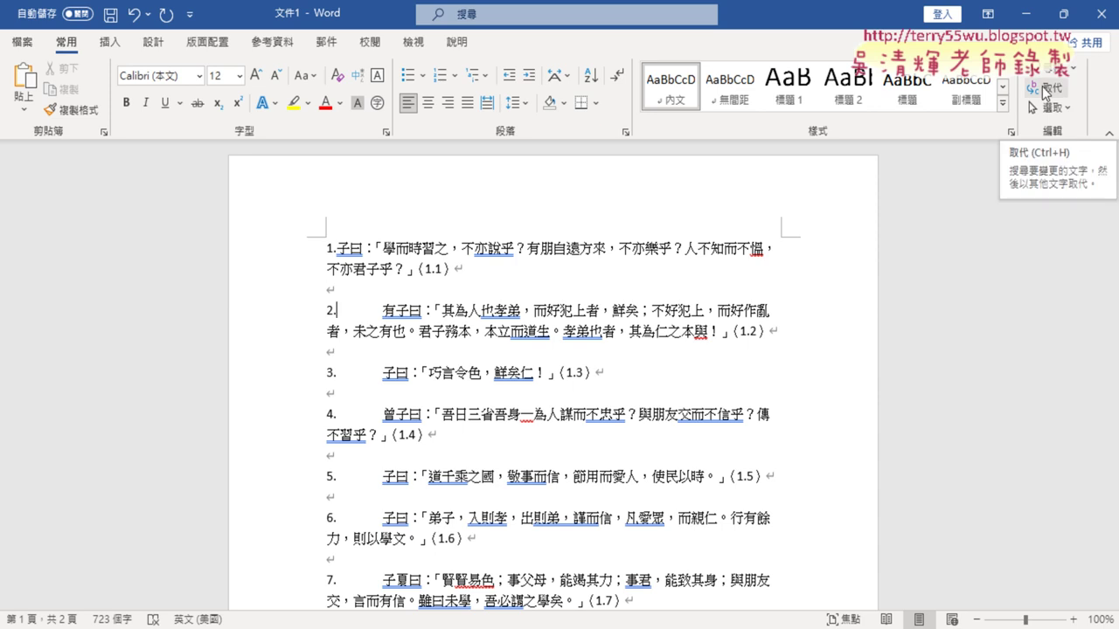
- Replace All to strip the tab gaps after every passage number, 105 replacements
{"action": "left_click", "coordinate": [1046, 93]}
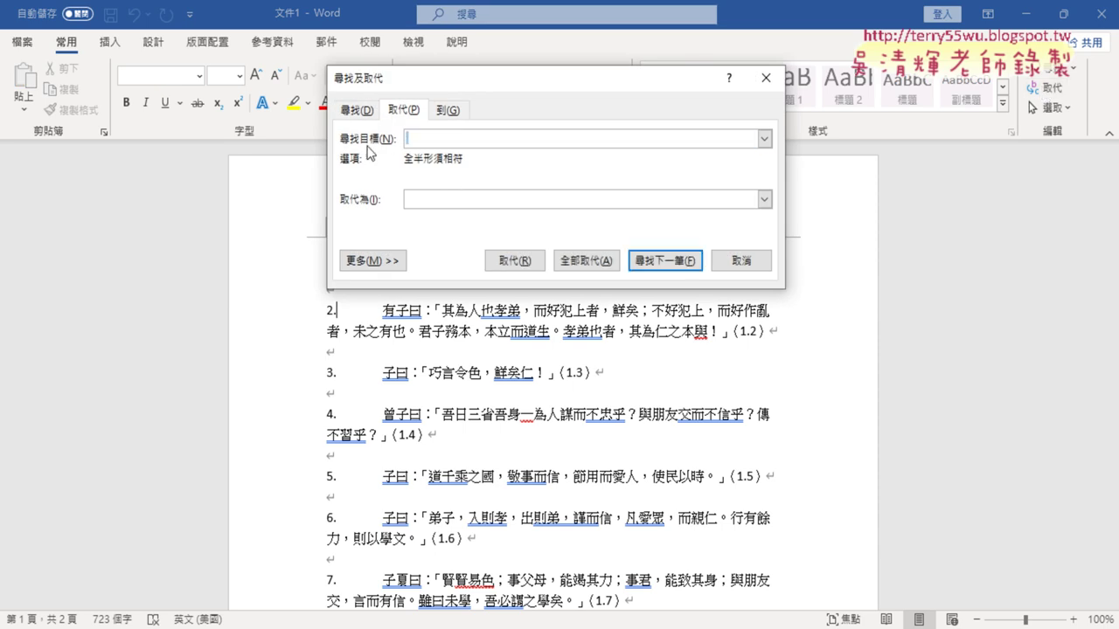
{"action": "left_click", "coordinate": [594, 262]}
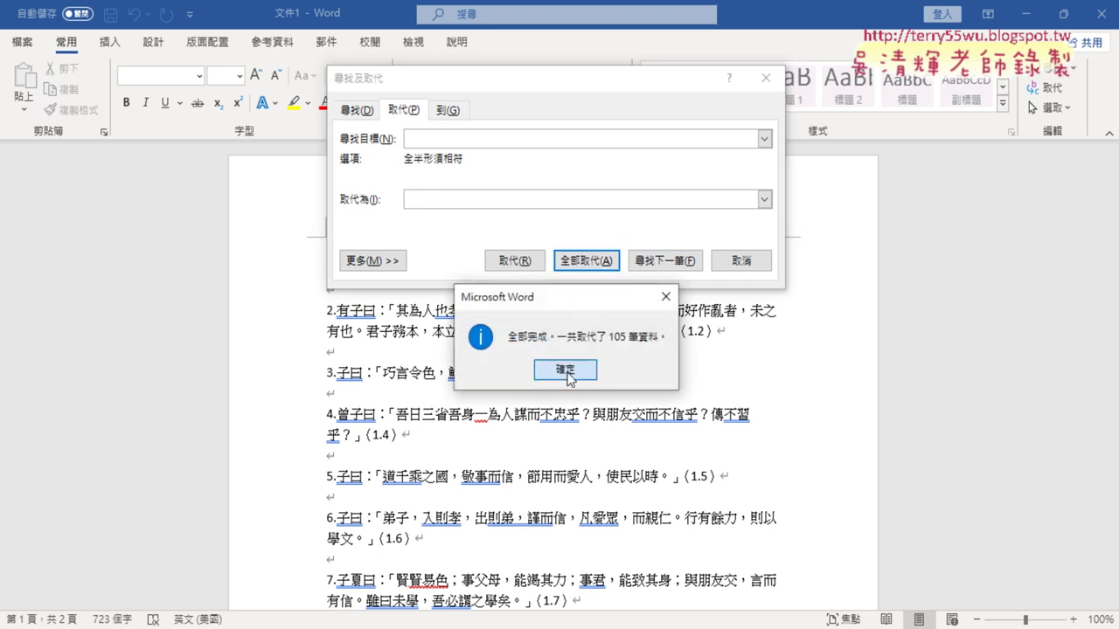
{"action": "left_click", "coordinate": [565, 368]}
{"action": "mouse_move", "coordinate": [578, 80]}
{"action": "left_mouse_down"}
{"action": "mouse_move", "coordinate": [855, 91]}
{"action": "mouse_move", "coordinate": [766, 110]}
{"action": "left_mouse_up"}
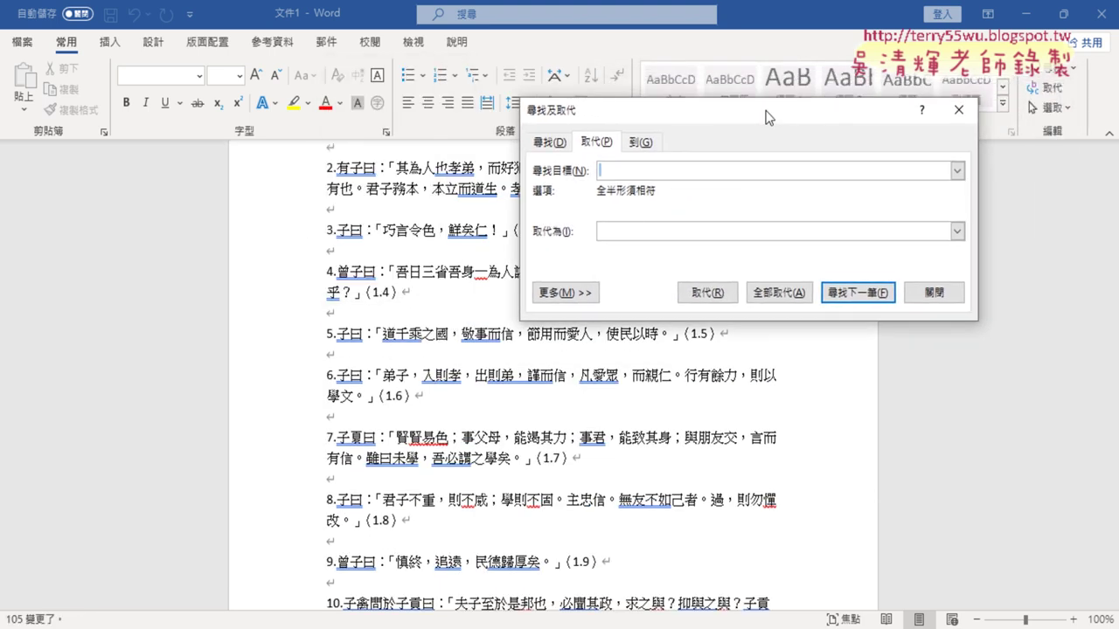
{"action": "left_click", "coordinate": [934, 293]}
{"action": "scroll", "coordinate": [453, 274], "scroll_direction": "up", "scroll_amount": 3}
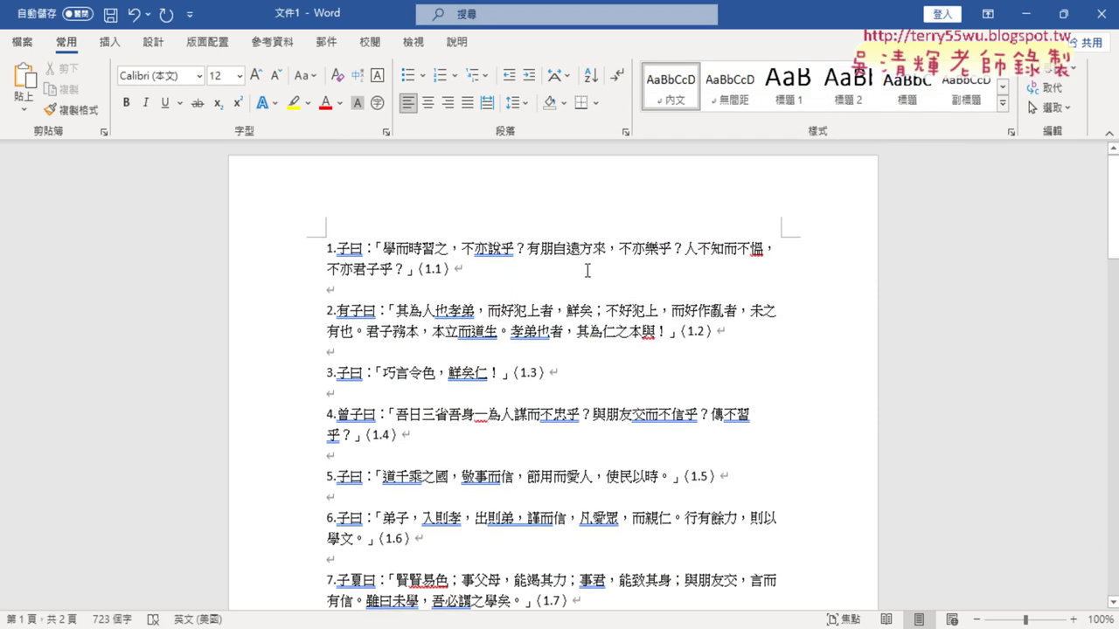
- Inspect the paragraph mark and empty line following passage (1.1)
{"action": "left_click_drag", "start_coordinate": [454, 275], "coordinate": [440, 290]}
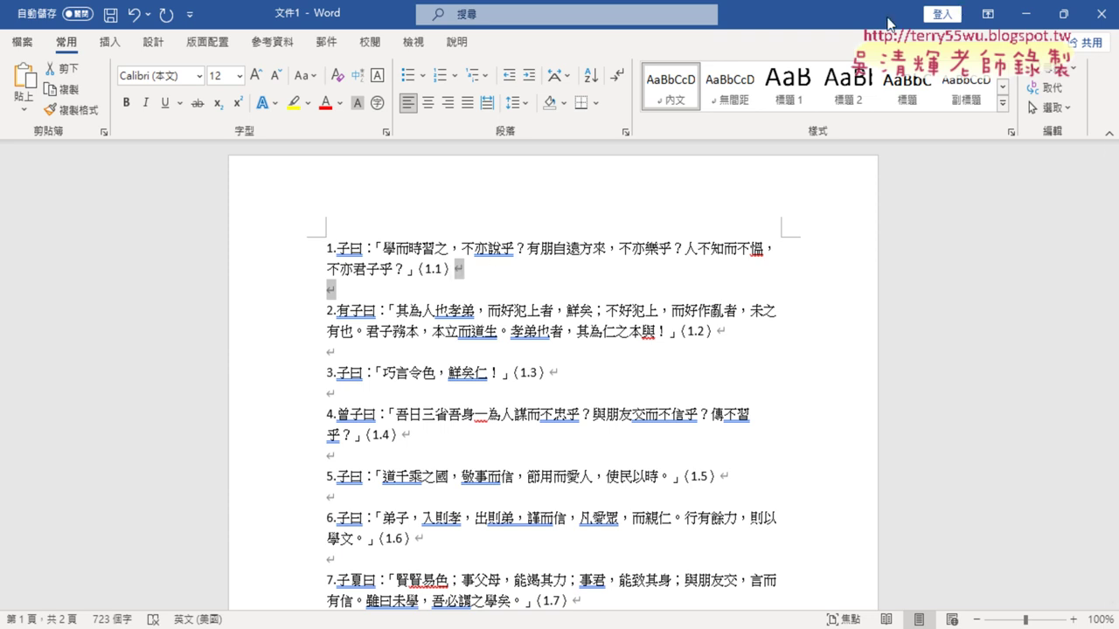
{"action": "left_click", "coordinate": [461, 272]}
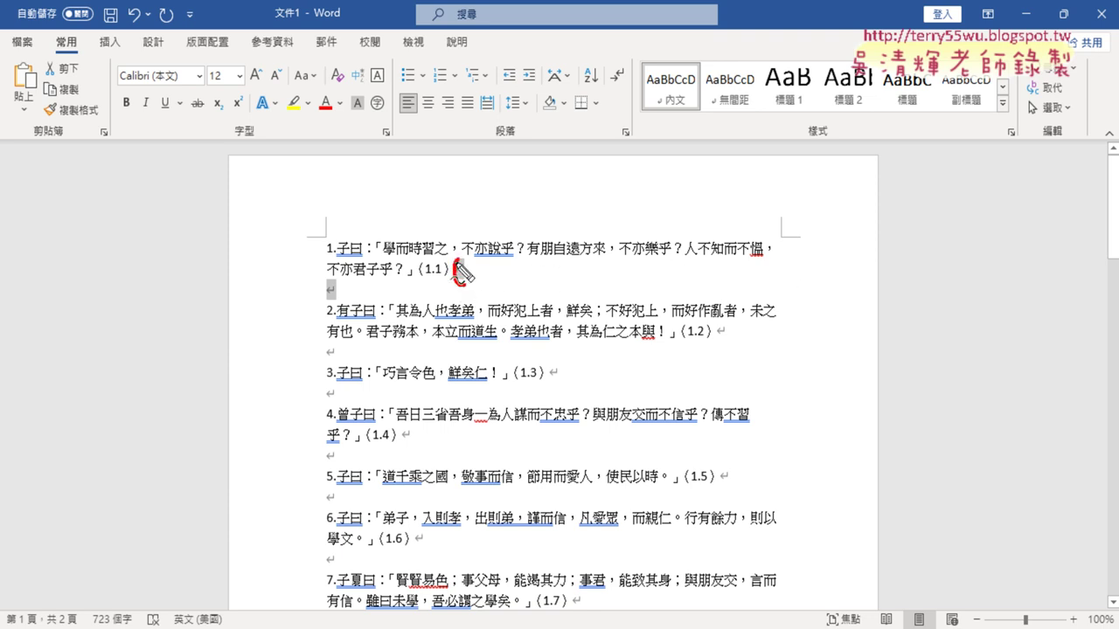
{"action": "left_click", "coordinate": [329, 291]}
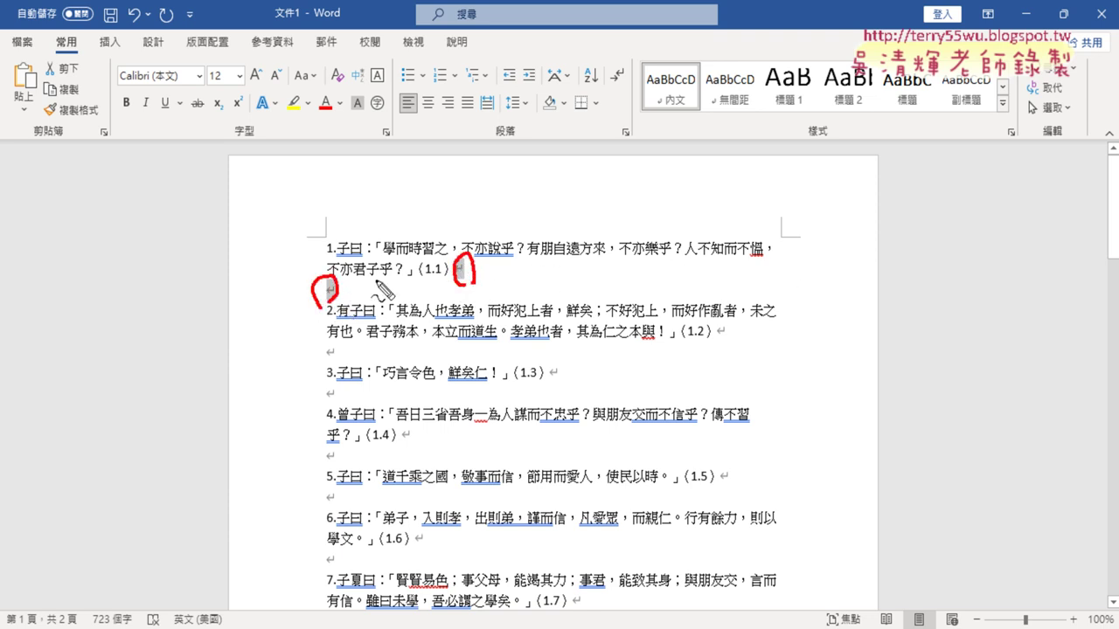
{"action": "left_click", "coordinate": [328, 291]}
{"action": "left_click_drag", "start_coordinate": [624, 56], "coordinate": [627, 87]}
{"action": "key", "text": "Escape"}
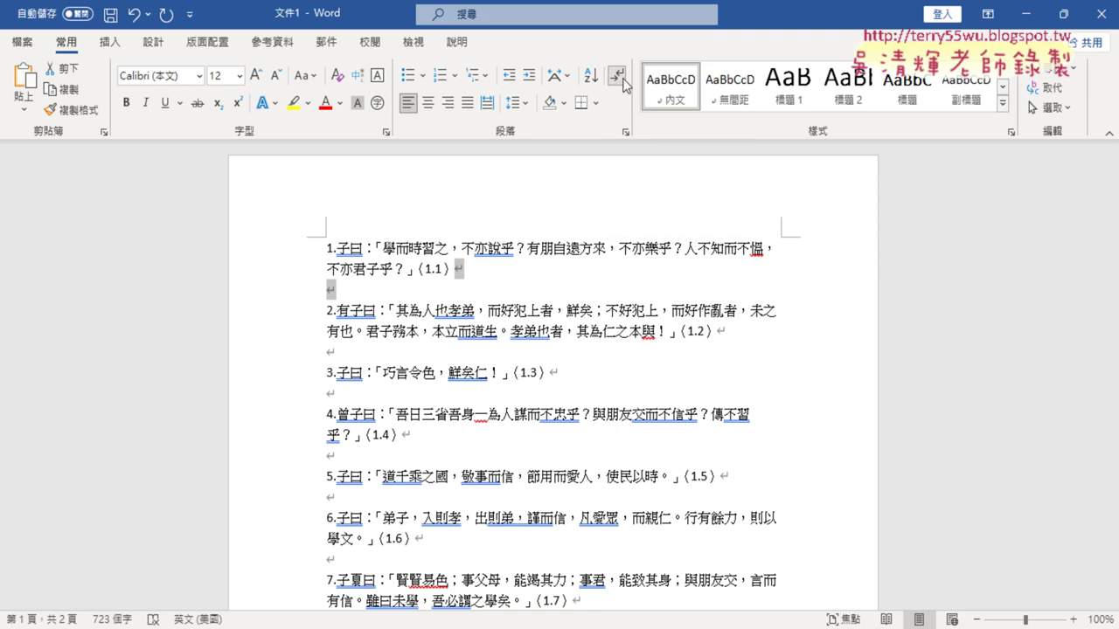
{"action": "left_click", "coordinate": [562, 255]}
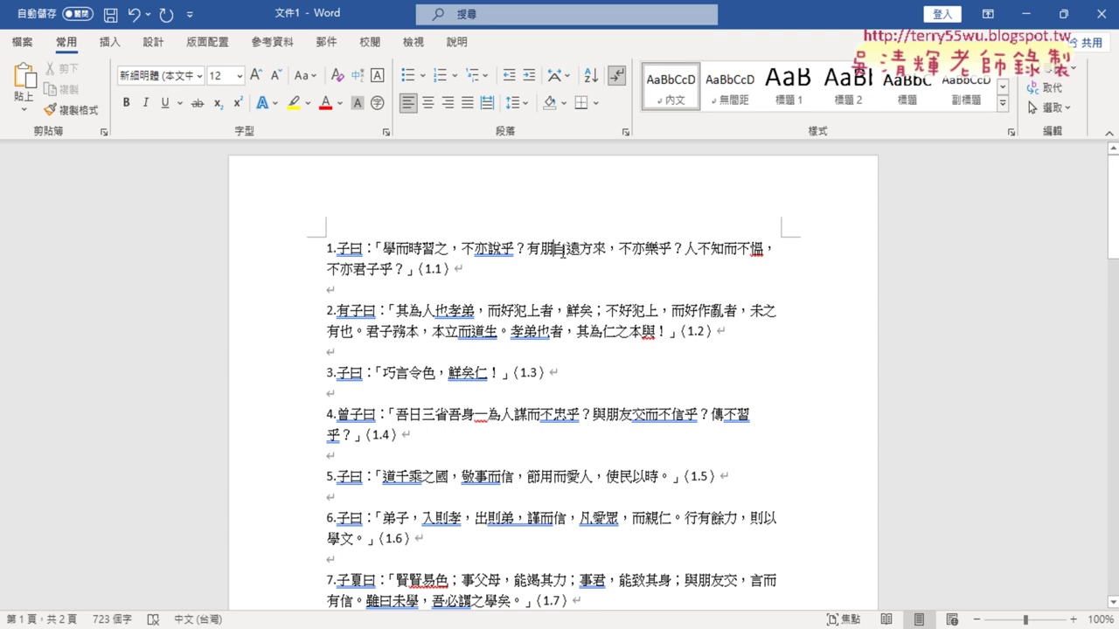
- Undo the 105-gap replacement and toggle the formatting marks off and back on
{"action": "key", "text": "ctrl+z"}
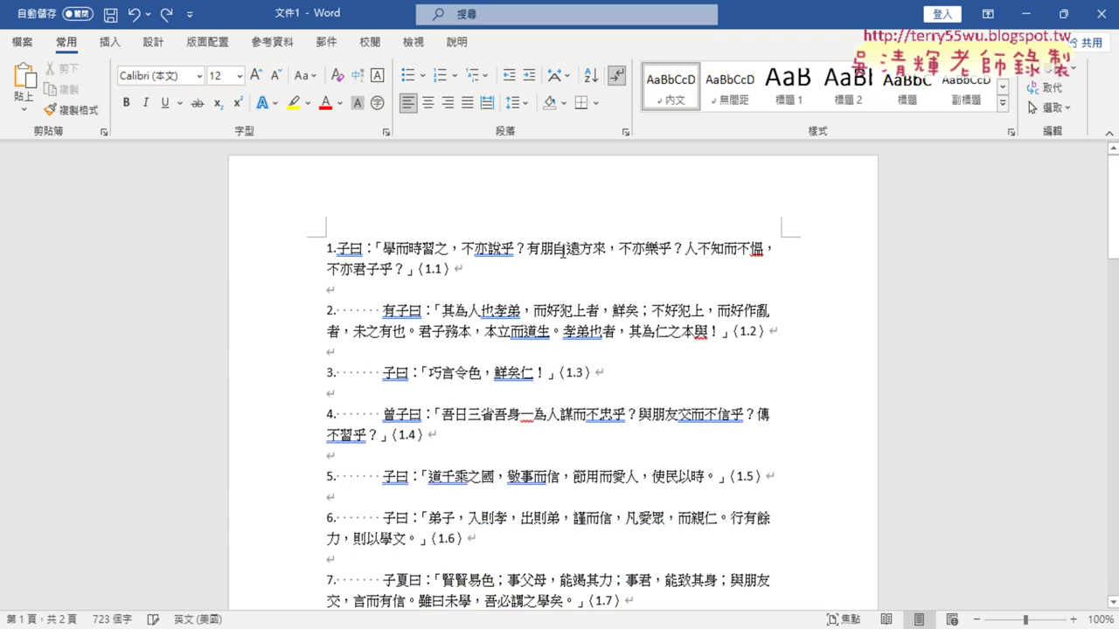
{"action": "left_click", "coordinate": [617, 75]}
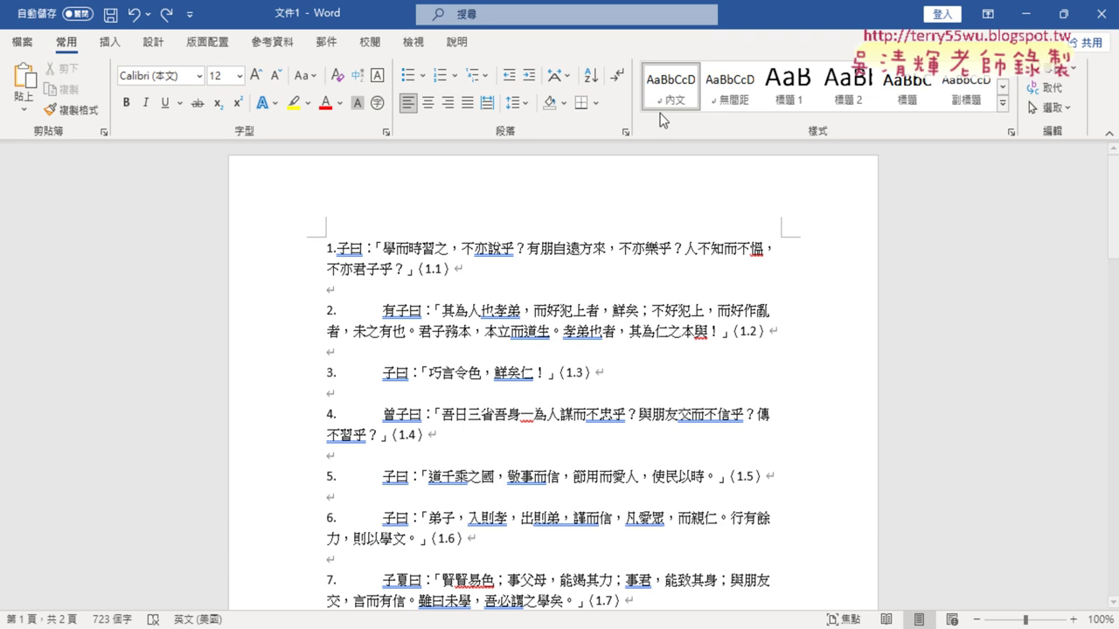
{"action": "left_click", "coordinate": [620, 76]}
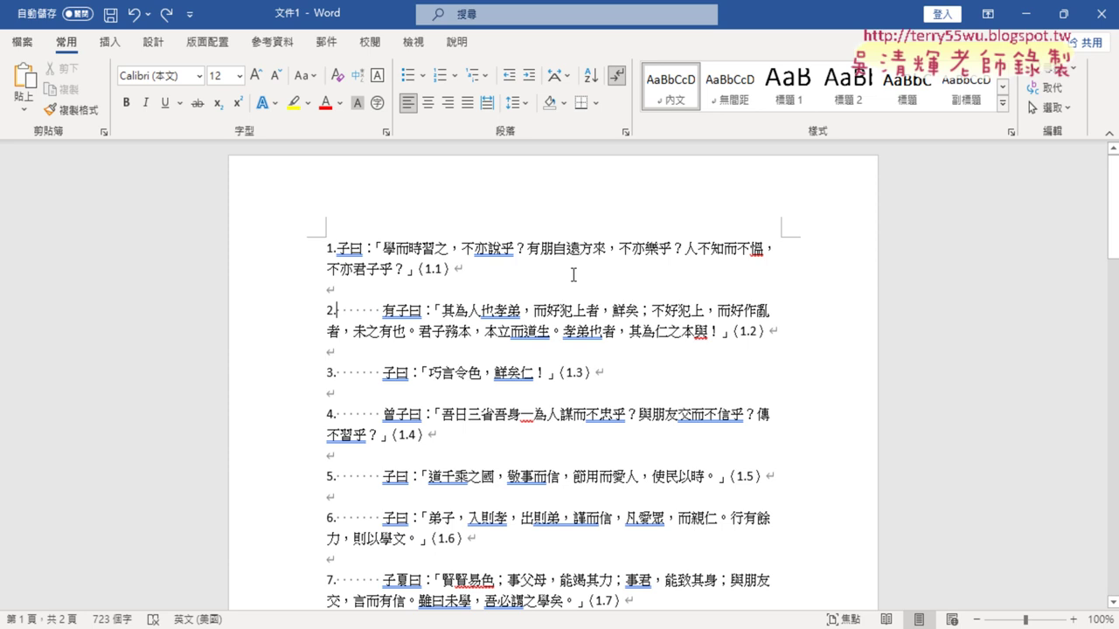
{"action": "key", "text": "ctrl+h"}
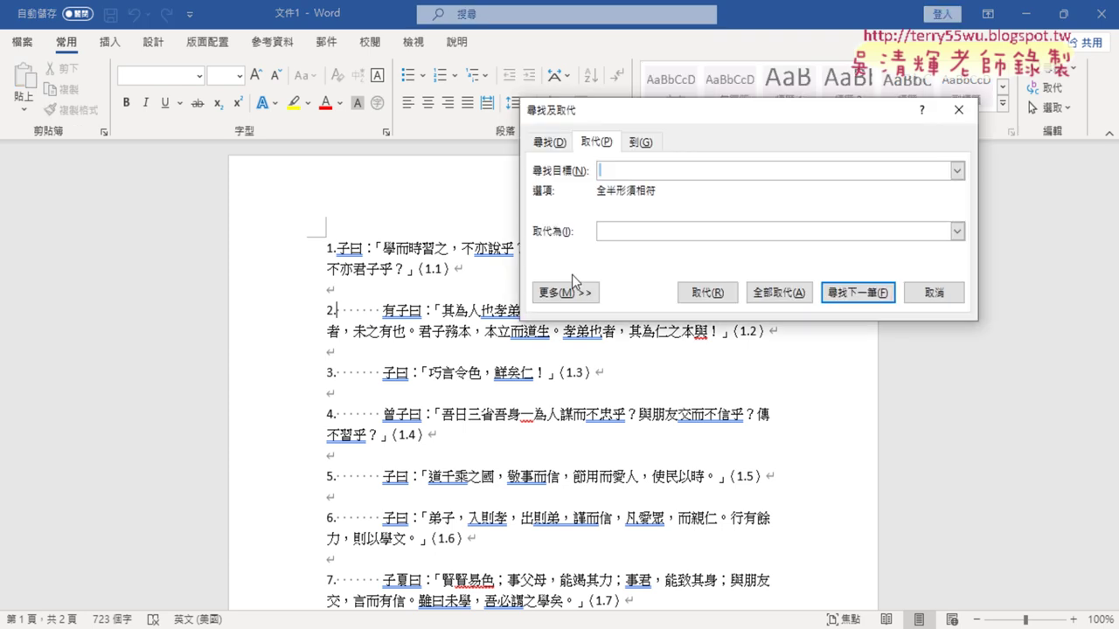
- Rerun Replace All removing the 105 number tab gaps, then close the dialog
{"action": "left_click", "coordinate": [784, 293]}
{"action": "key", "text": "Return"}
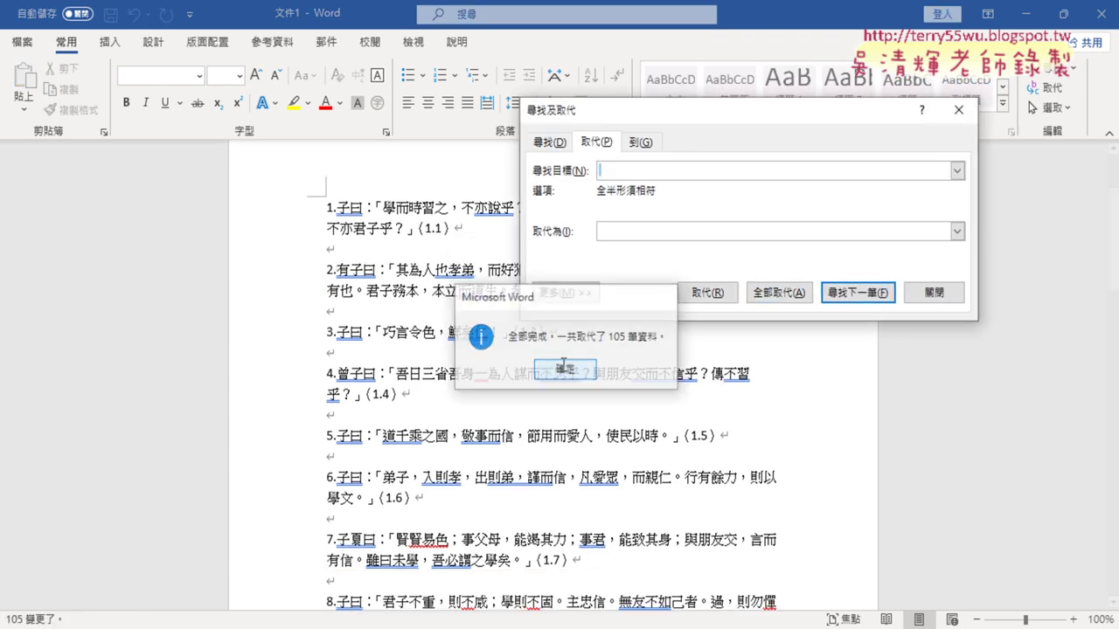
{"action": "left_click", "coordinate": [923, 296]}
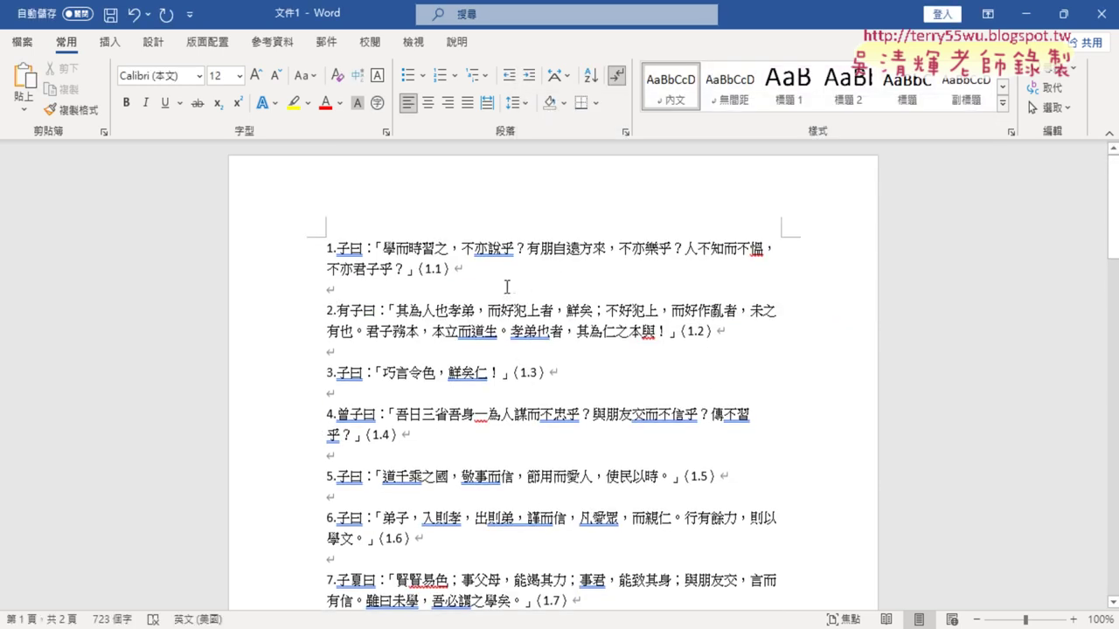
{"action": "left_click_drag", "start_coordinate": [460, 270], "coordinate": [464, 284]}
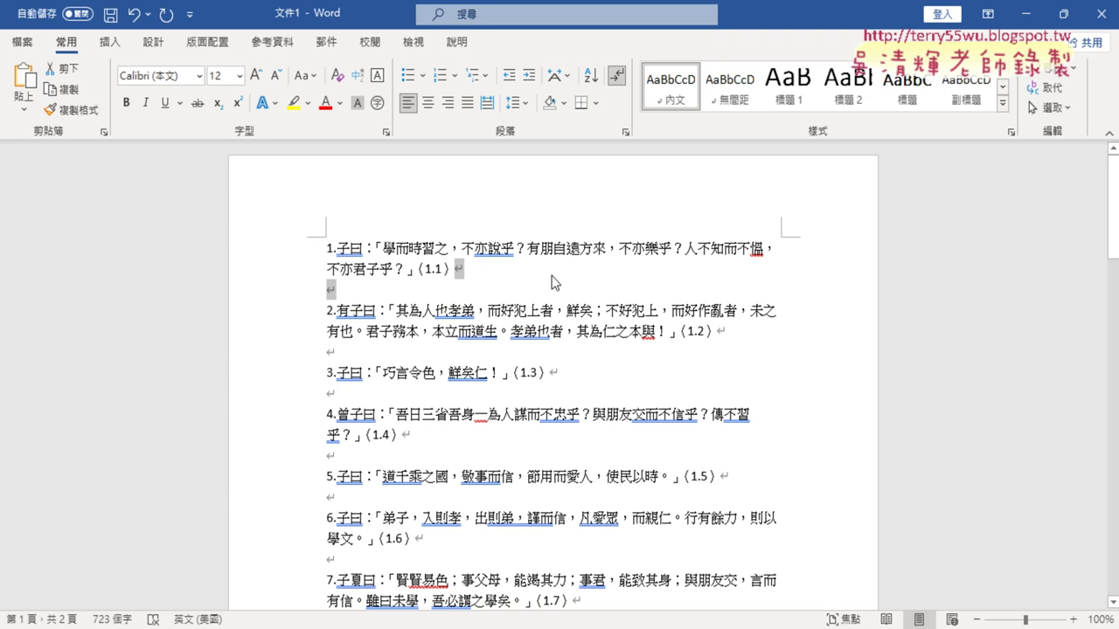
{"action": "key", "text": "ctrl+h"}
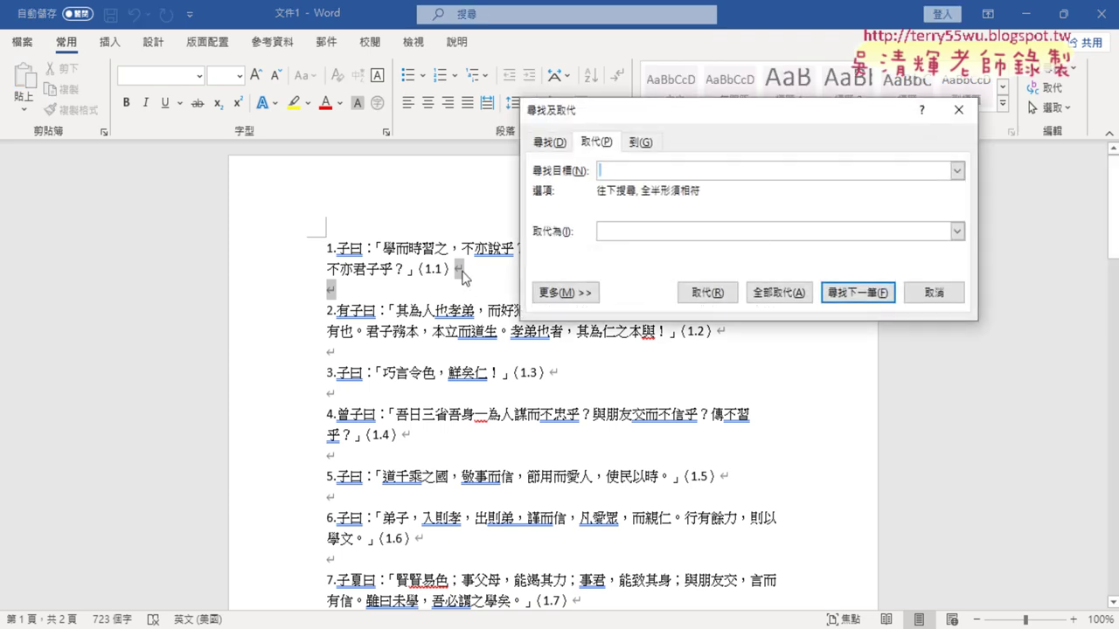
- Set Find what to ^p^p and Replace with to ^p via Special paragraph marks
{"action": "left_click", "coordinate": [566, 293]}
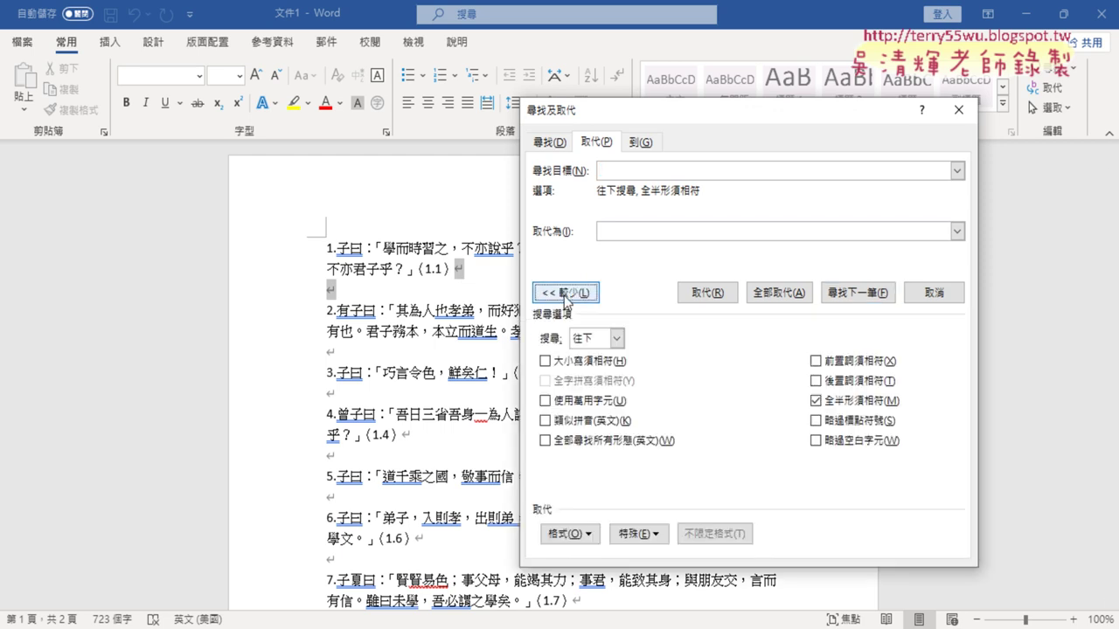
{"action": "left_click", "coordinate": [647, 535]}
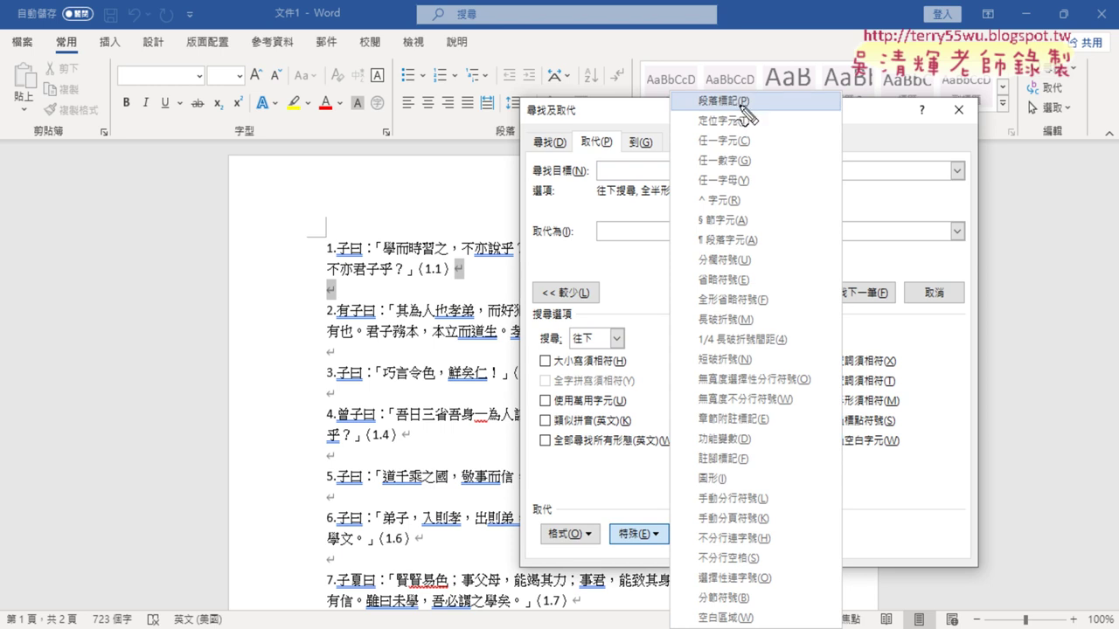
{"action": "left_click_drag", "start_coordinate": [753, 104], "coordinate": [766, 90]}
{"action": "mouse_move", "coordinate": [483, 259]}
{"action": "left_mouse_down"}
{"action": "mouse_move", "coordinate": [454, 285]}
{"action": "mouse_move", "coordinate": [467, 304]}
{"action": "left_mouse_up"}
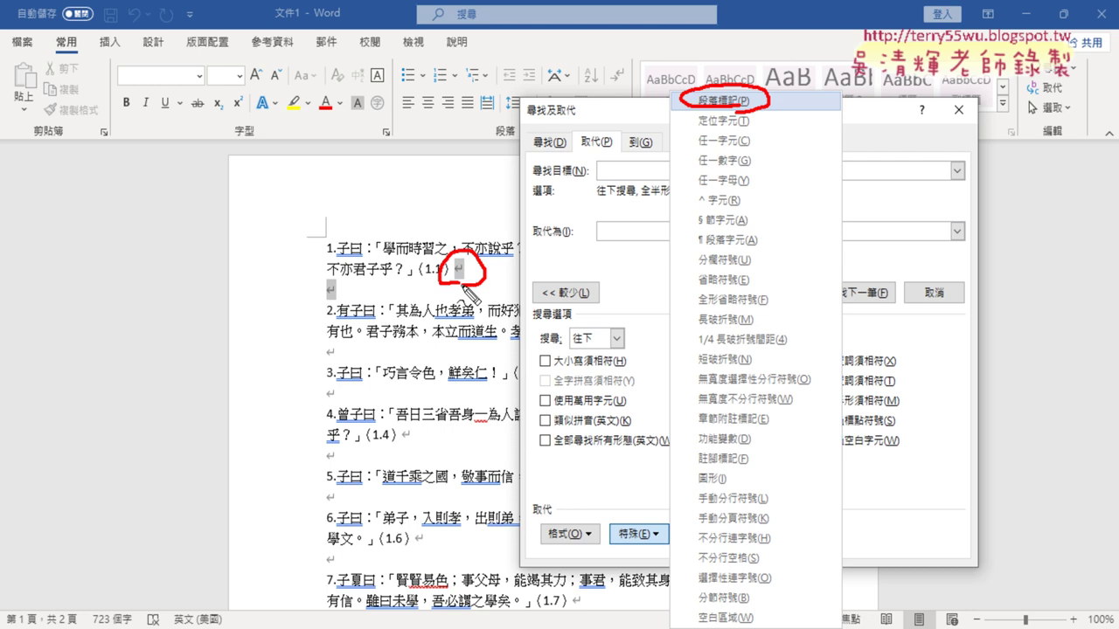
{"action": "mouse_move", "coordinate": [675, 90]}
{"action": "left_mouse_down"}
{"action": "mouse_move", "coordinate": [477, 231]}
{"action": "mouse_move", "coordinate": [494, 223]}
{"action": "left_mouse_up"}
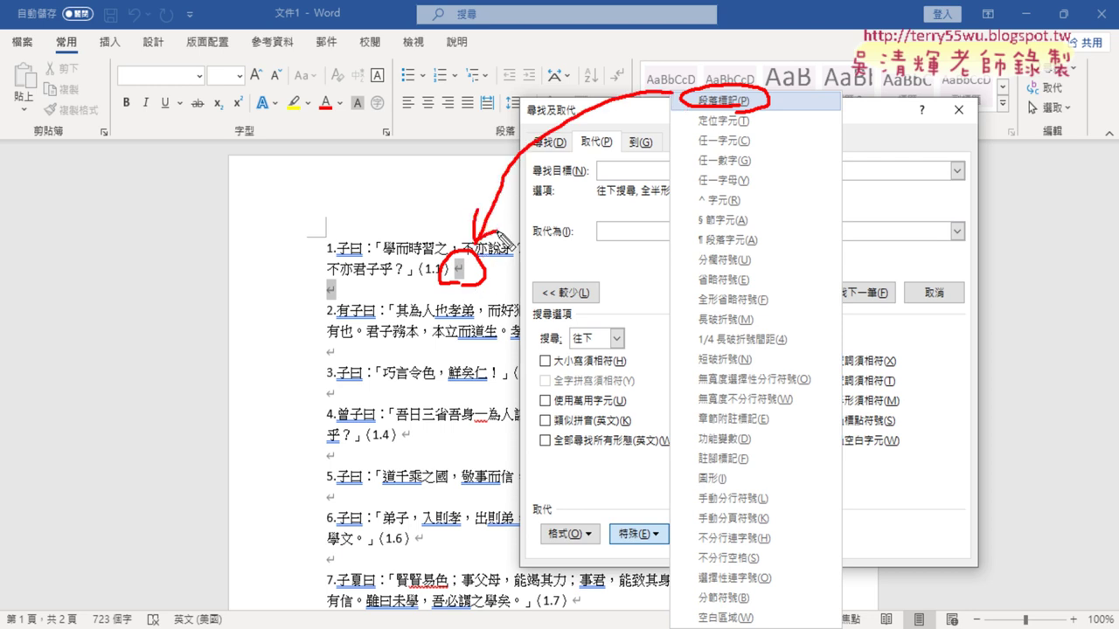
{"action": "key", "text": "Escape"}
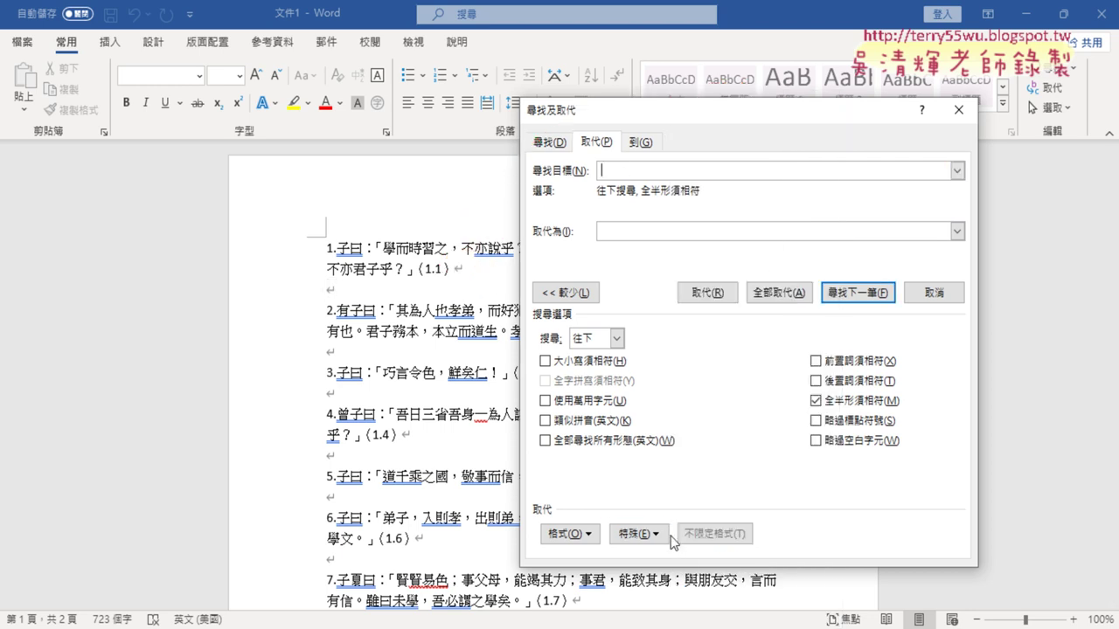
{"action": "left_click", "coordinate": [638, 534]}
{"action": "left_click", "coordinate": [752, 102]}
{"action": "left_click", "coordinate": [647, 532]}
{"action": "left_click", "coordinate": [770, 105]}
{"action": "left_click_drag", "start_coordinate": [616, 171], "coordinate": [585, 171]}
{"action": "left_click", "coordinate": [601, 234]}
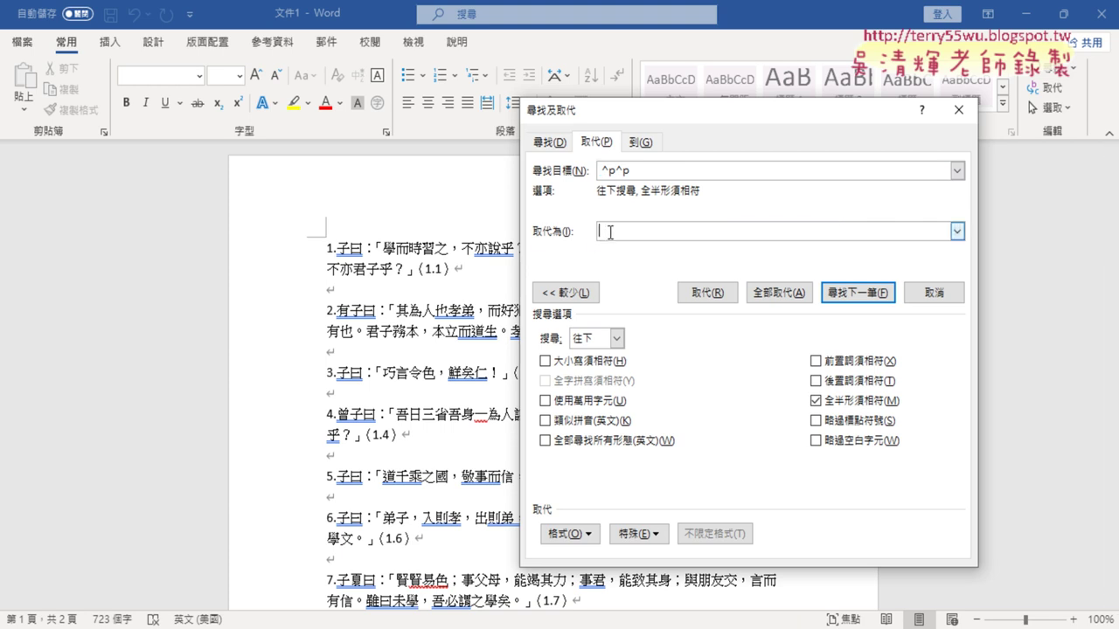
{"action": "left_click", "coordinate": [638, 533]}
{"action": "left_click", "coordinate": [730, 145]}
- Replace All across the whole document, removing the blank lines with 16 replacements
{"action": "left_click", "coordinate": [786, 293]}
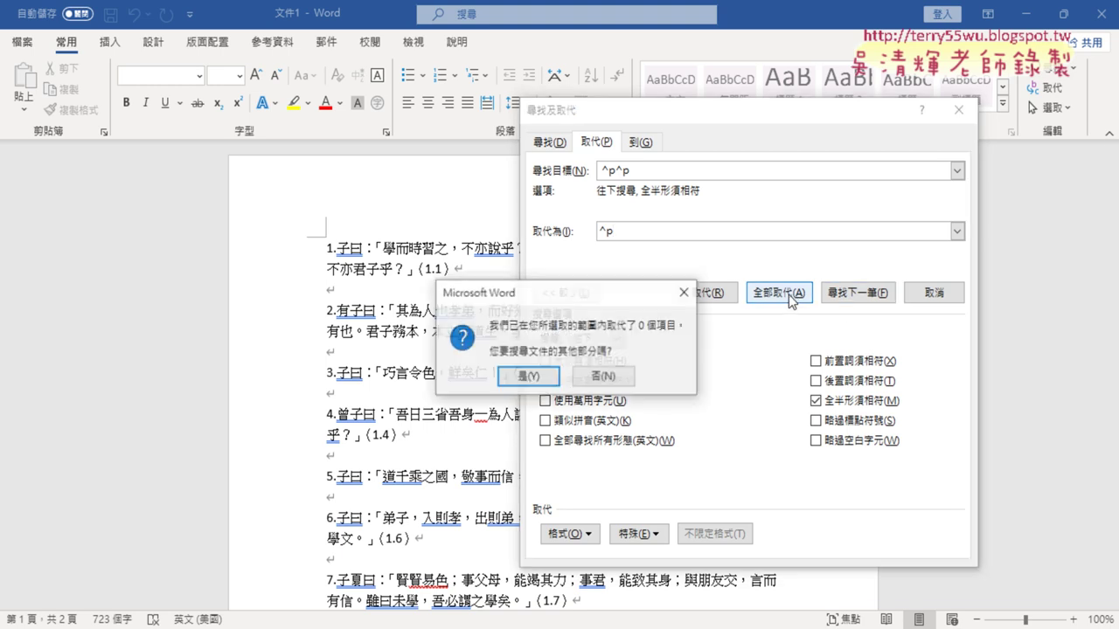
{"action": "left_click", "coordinate": [527, 378]}
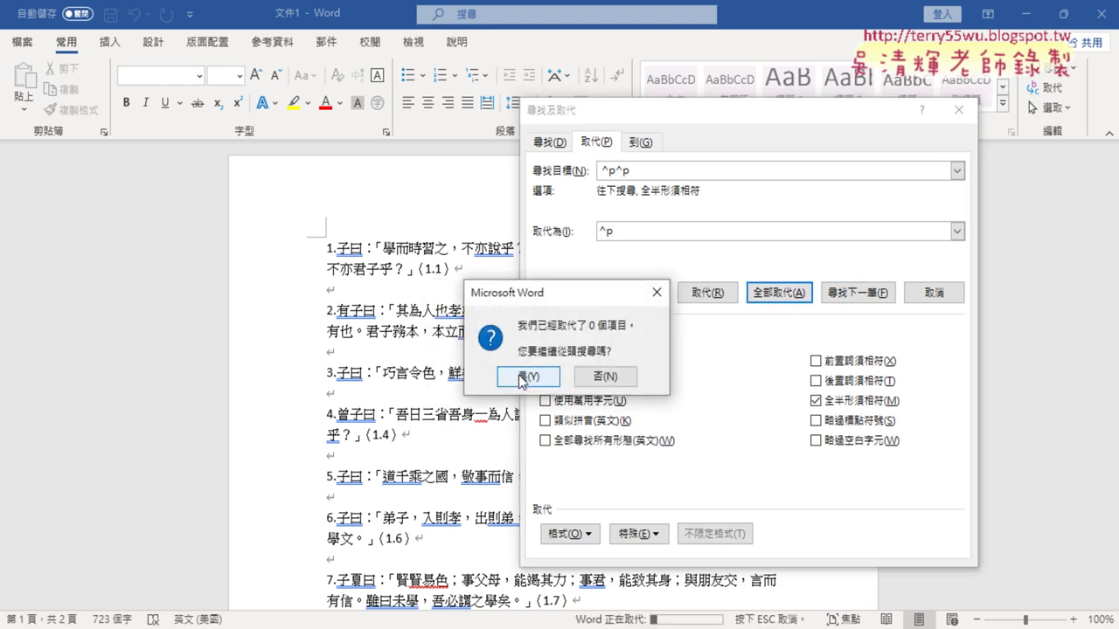
{"action": "left_click", "coordinate": [527, 377]}
{"action": "left_click", "coordinate": [564, 371]}
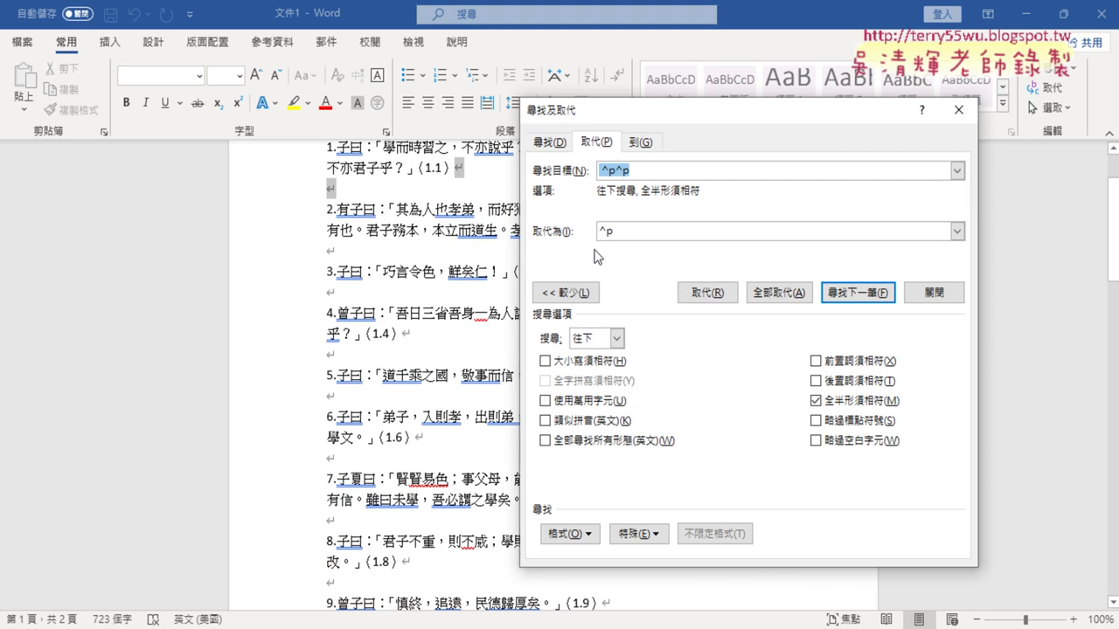
{"action": "left_click", "coordinate": [602, 170]}
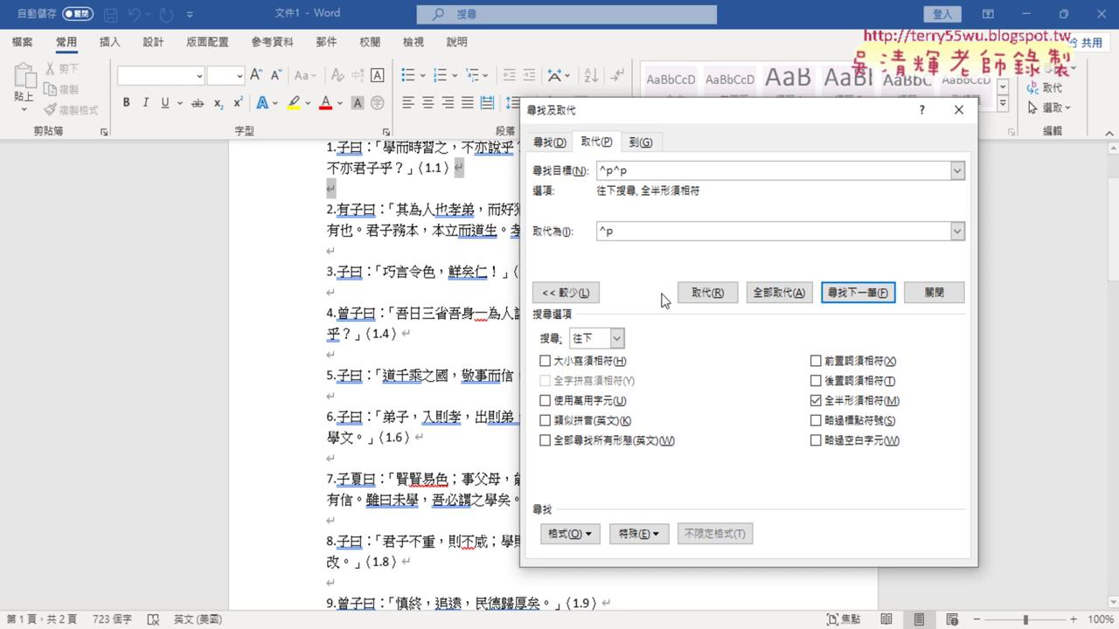
{"action": "left_click", "coordinate": [778, 291]}
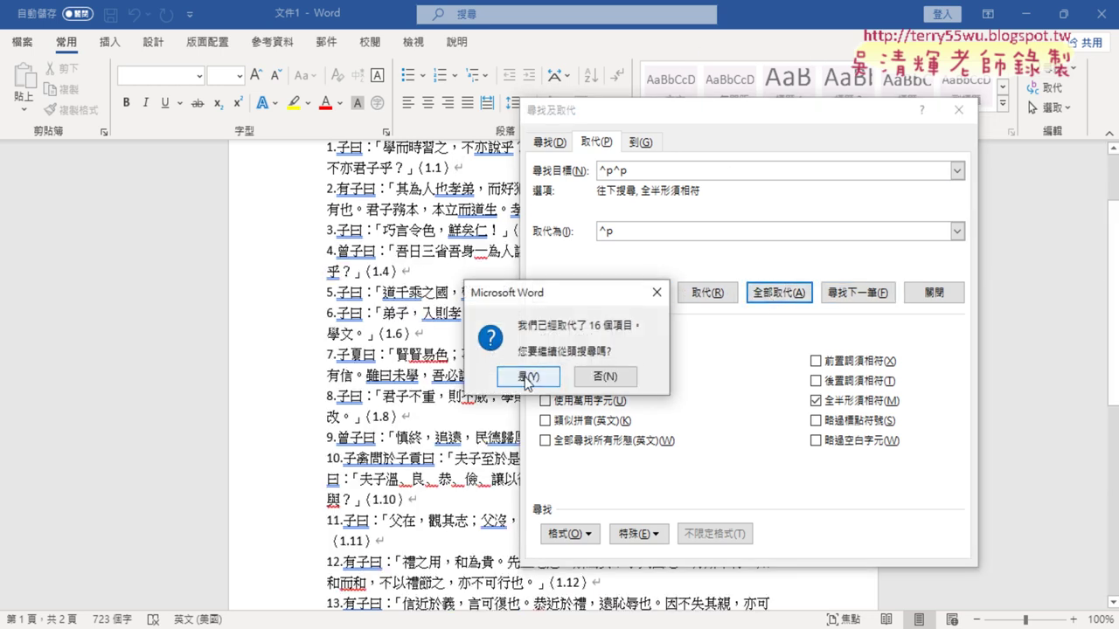
{"action": "left_click", "coordinate": [526, 377]}
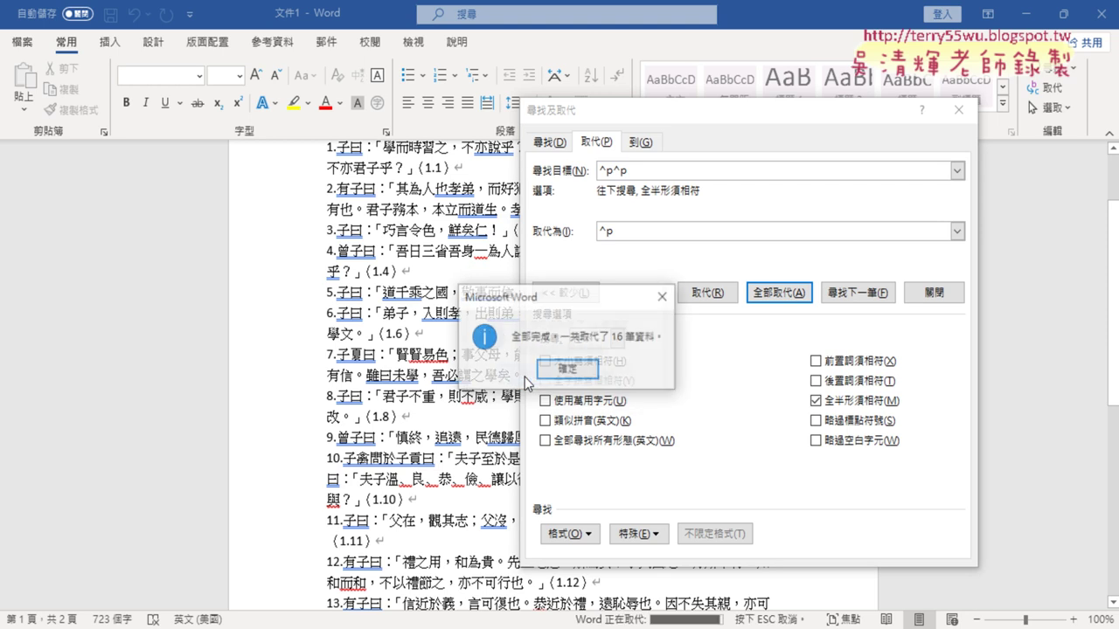
{"action": "left_click", "coordinate": [567, 376]}
- Check the trailing empty lines after the last passage (1.16) at the document end
{"action": "left_click", "coordinate": [935, 293]}
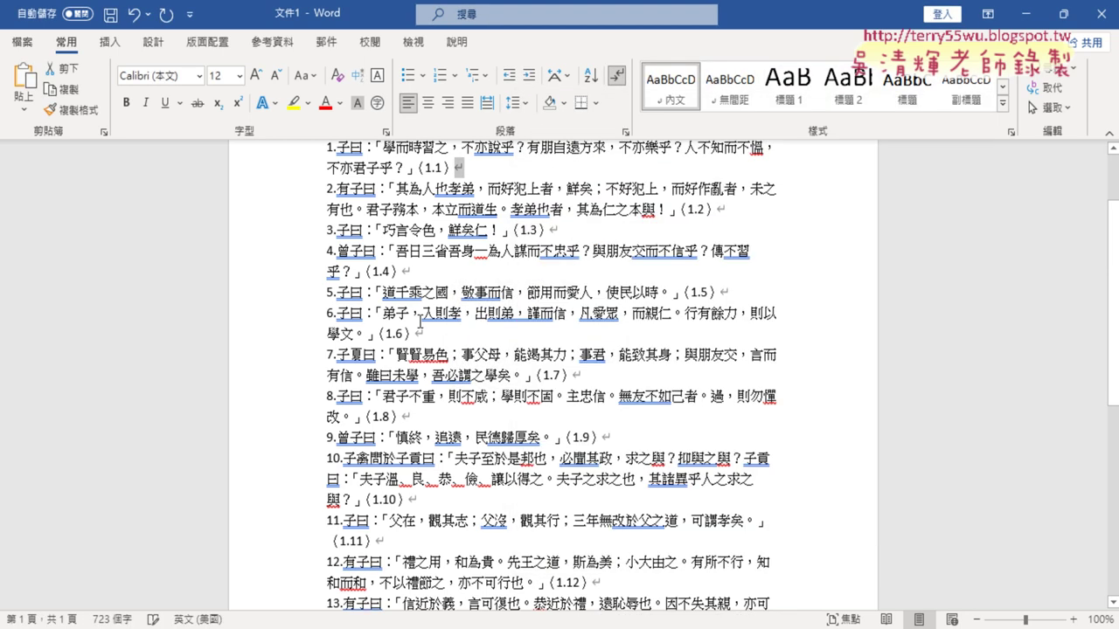
{"action": "scroll", "coordinate": [317, 336], "scroll_direction": "down", "scroll_amount": 7}
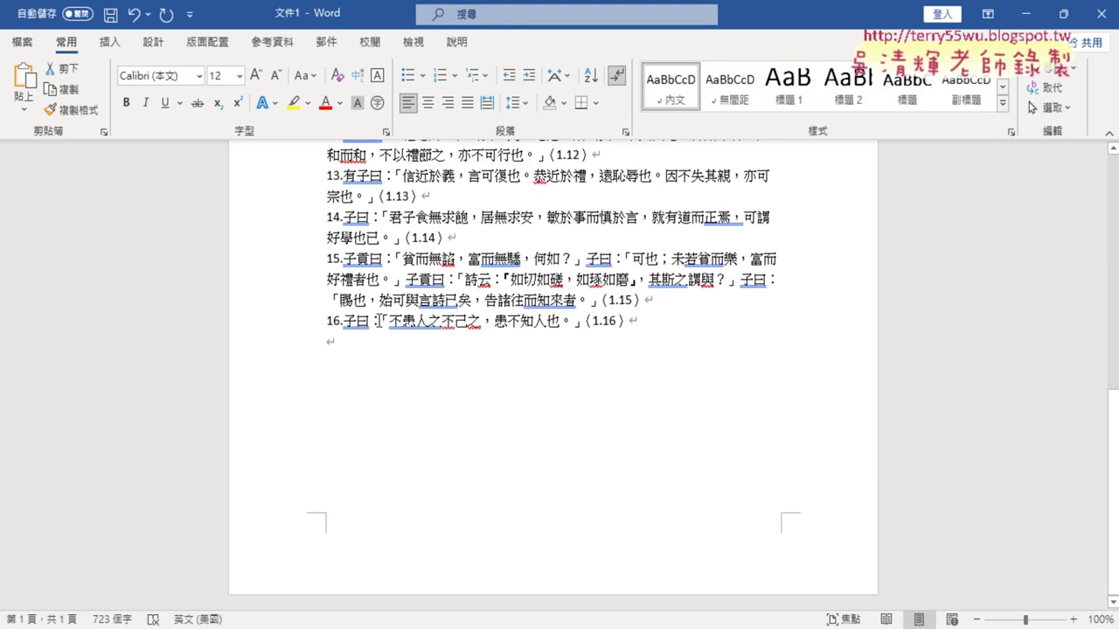
{"action": "left_click", "coordinate": [357, 349]}
{"action": "double_click", "coordinate": [369, 347]}
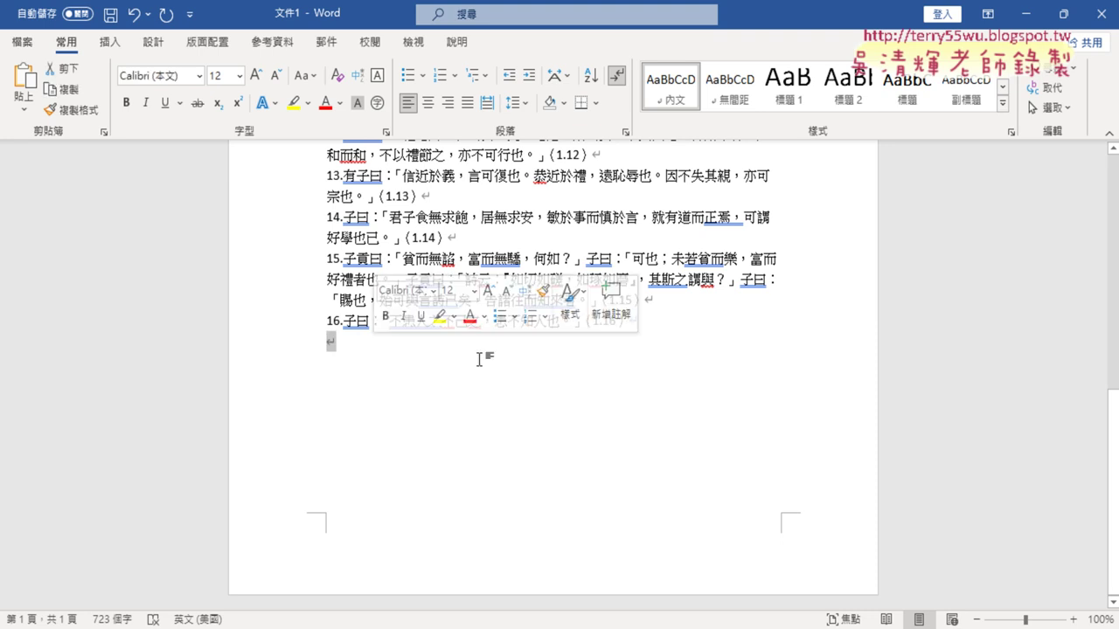
{"action": "left_click", "coordinate": [388, 349]}
{"action": "key", "text": "alt+shift"}
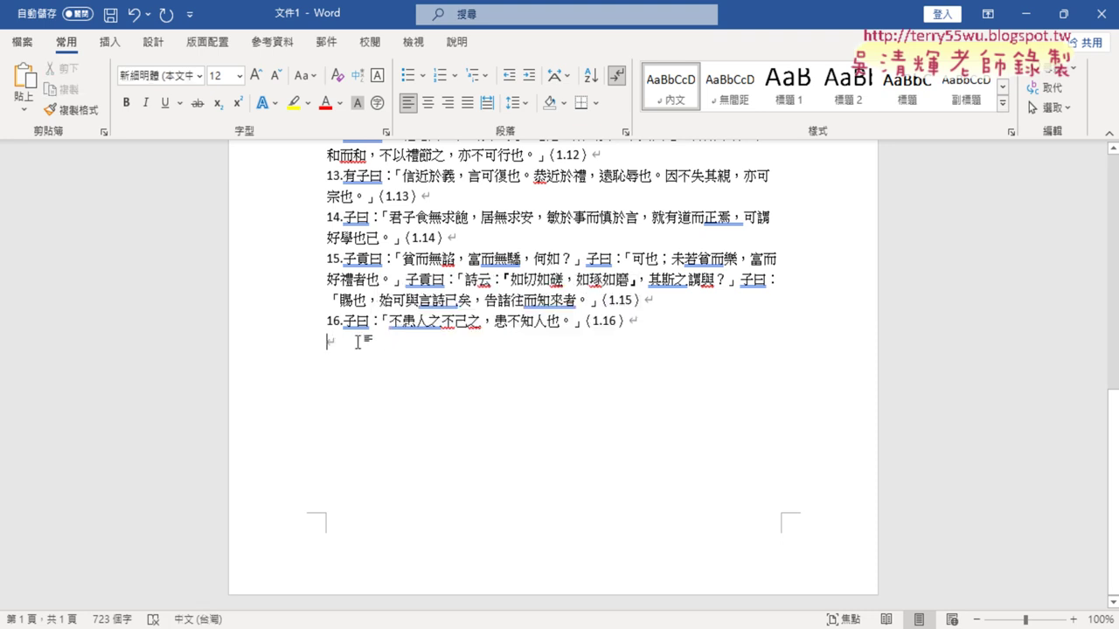
{"action": "left_click", "coordinate": [634, 323]}
{"action": "mouse_move", "coordinate": [636, 328]}
{"action": "left_mouse_down"}
{"action": "mouse_move", "coordinate": [627, 342]}
{"action": "mouse_move", "coordinate": [410, 344]}
{"action": "left_mouse_up"}
{"action": "left_click", "coordinate": [410, 345]}
- Return to the top and select all 16 passages, 1.子曰 through (1.16)
{"action": "scroll", "coordinate": [549, 369], "scroll_direction": "up", "scroll_amount": 4}
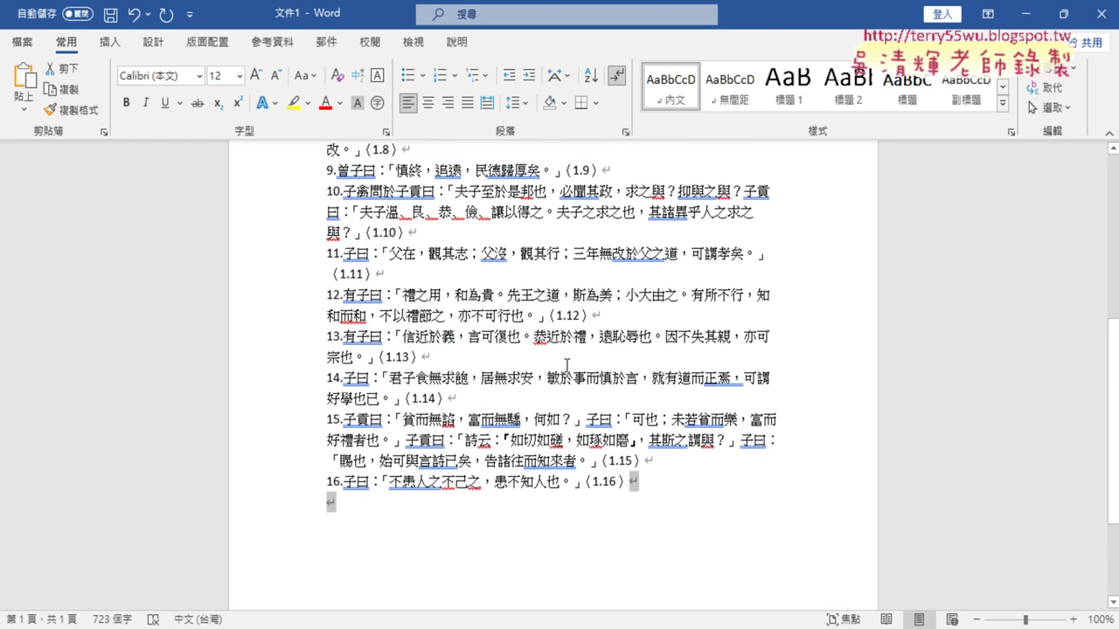
{"action": "scroll", "coordinate": [547, 366], "scroll_direction": "up", "scroll_amount": 3}
{"action": "scroll", "coordinate": [569, 365], "scroll_direction": "up", "scroll_amount": 1}
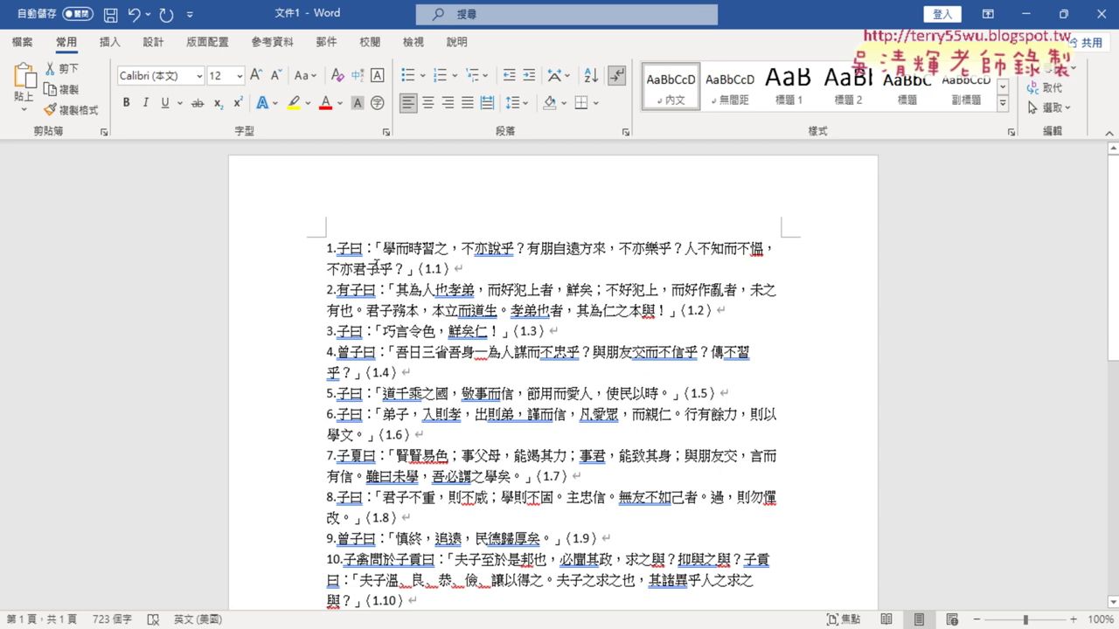
{"action": "key", "text": "ctrl+a"}
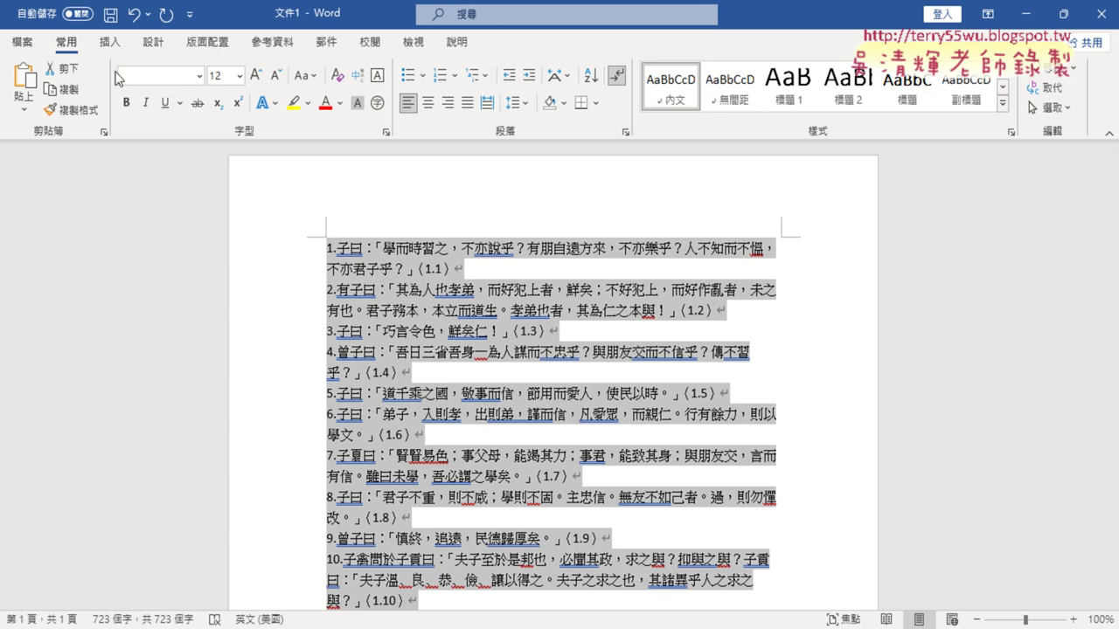
- Convert the 16 passages into a three-column table, using a period as the custom separator
{"action": "left_click", "coordinate": [110, 43]}
{"action": "left_click", "coordinate": [101, 111]}
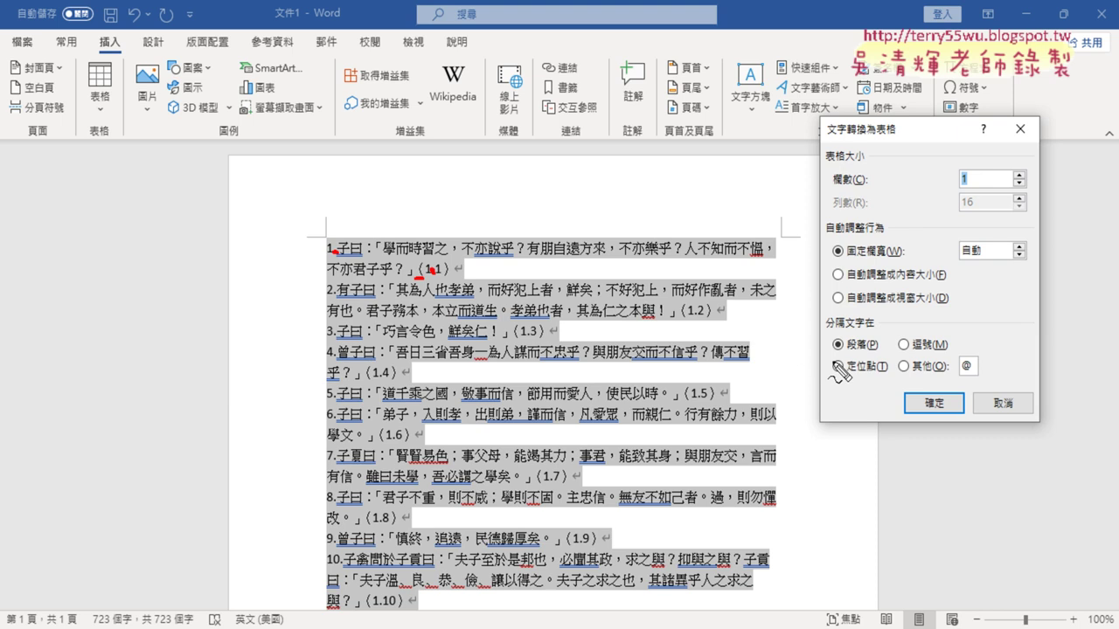
{"action": "mouse_move", "coordinate": [883, 360]}
{"action": "left_mouse_down"}
{"action": "mouse_move", "coordinate": [990, 366]}
{"action": "mouse_move", "coordinate": [901, 379]}
{"action": "left_mouse_up"}
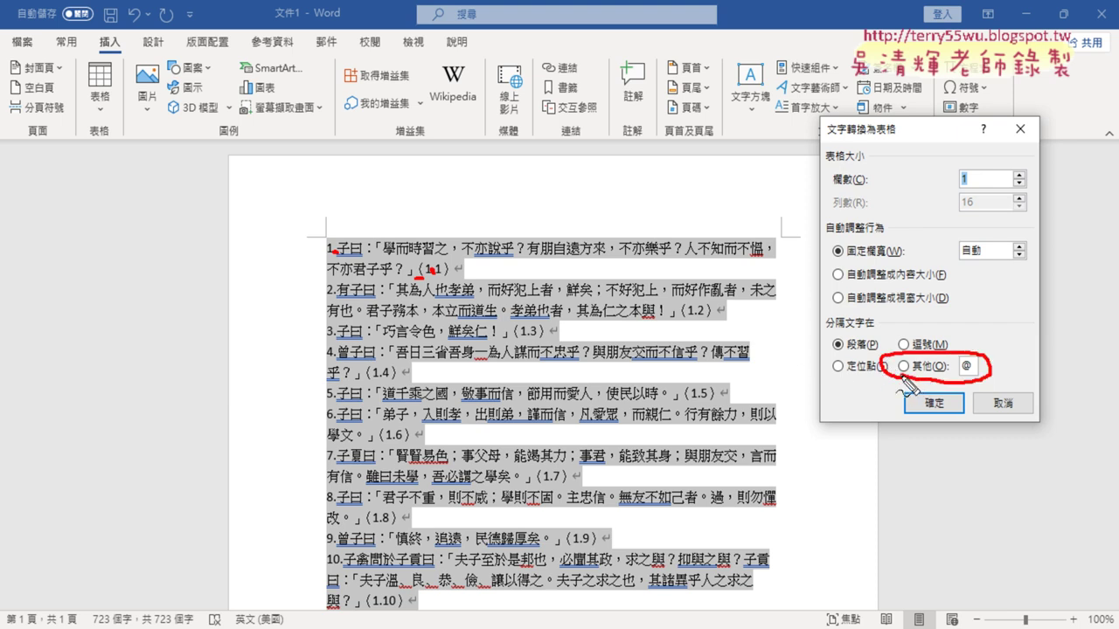
{"action": "key", "text": "Escape"}
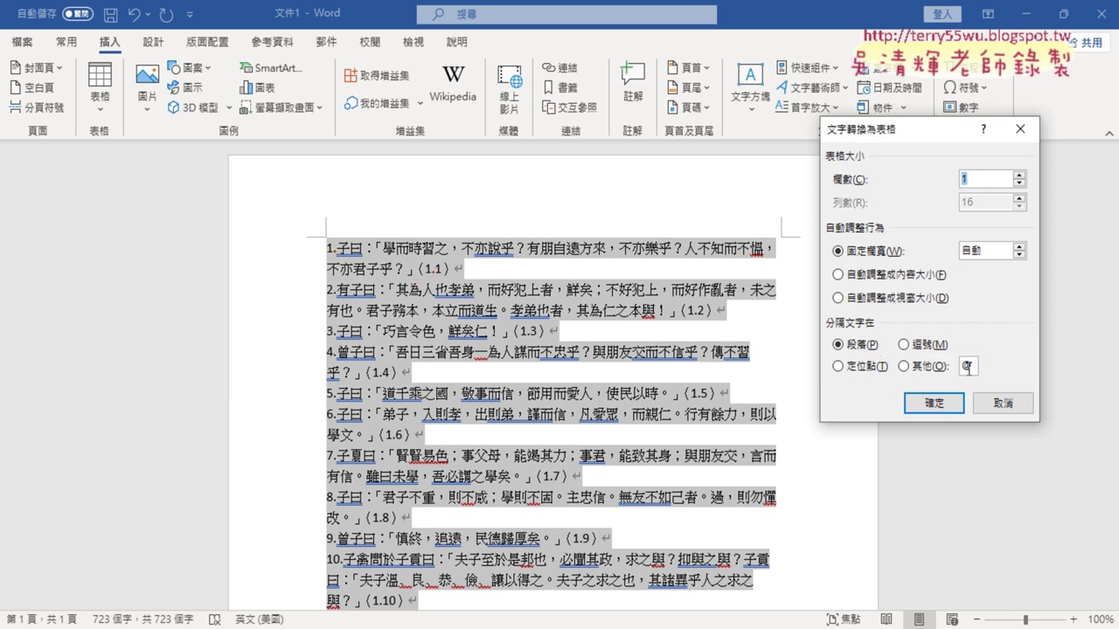
{"action": "left_click", "coordinate": [904, 366]}
{"action": "left_click", "coordinate": [933, 403]}
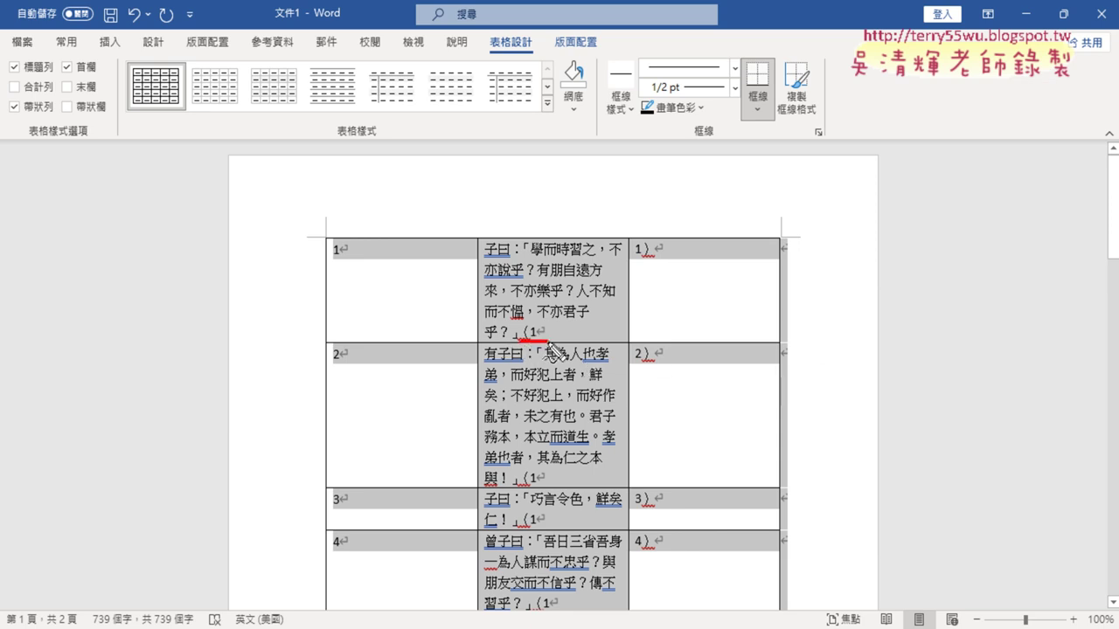
- Undo the table, select the '(' before 1.1, and open Find and Replace with it
{"action": "mouse_move", "coordinate": [535, 342]}
{"action": "left_mouse_down"}
{"action": "mouse_move", "coordinate": [545, 321]}
{"action": "mouse_move", "coordinate": [517, 341]}
{"action": "left_mouse_up"}
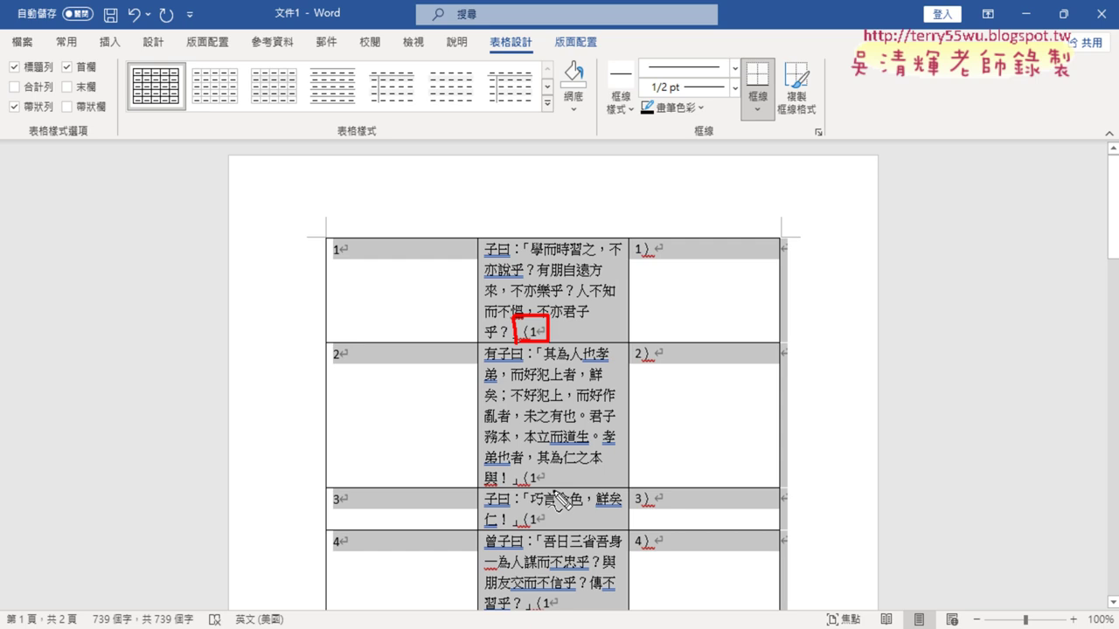
{"action": "mouse_move", "coordinate": [531, 489]}
{"action": "left_mouse_down"}
{"action": "mouse_move", "coordinate": [526, 472]}
{"action": "mouse_move", "coordinate": [529, 488]}
{"action": "left_mouse_up"}
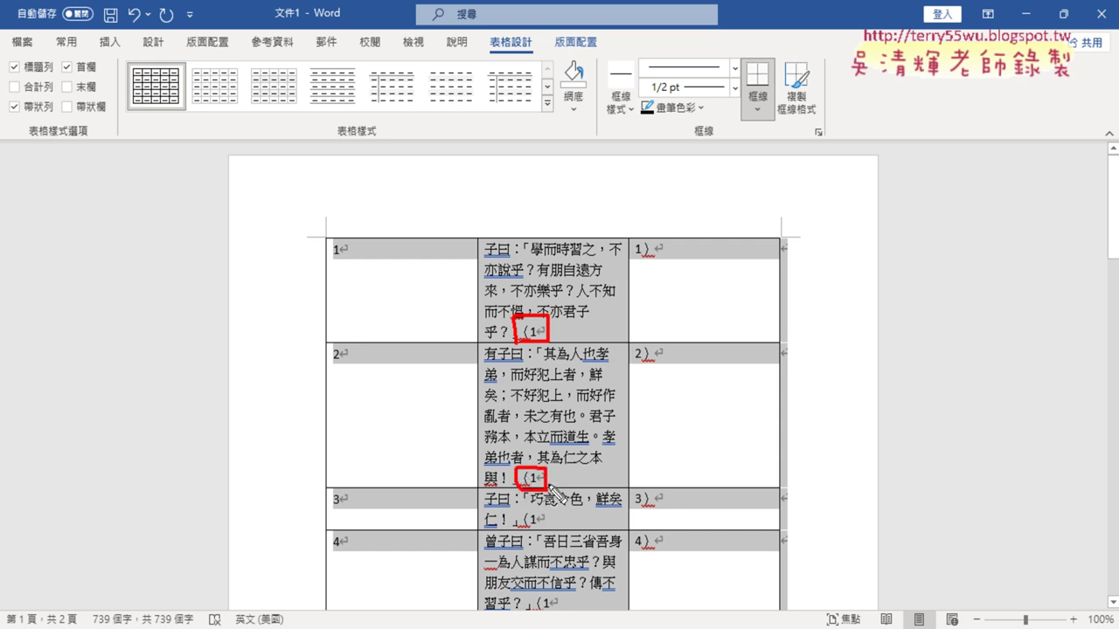
{"action": "key", "text": "Escape"}
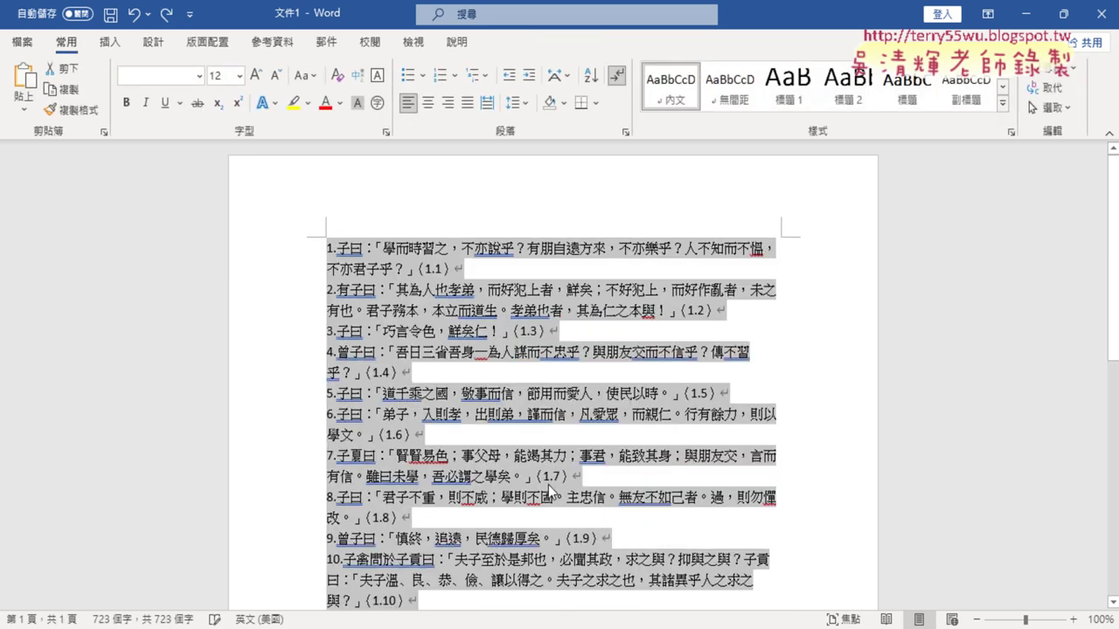
{"action": "left_click", "coordinate": [424, 269]}
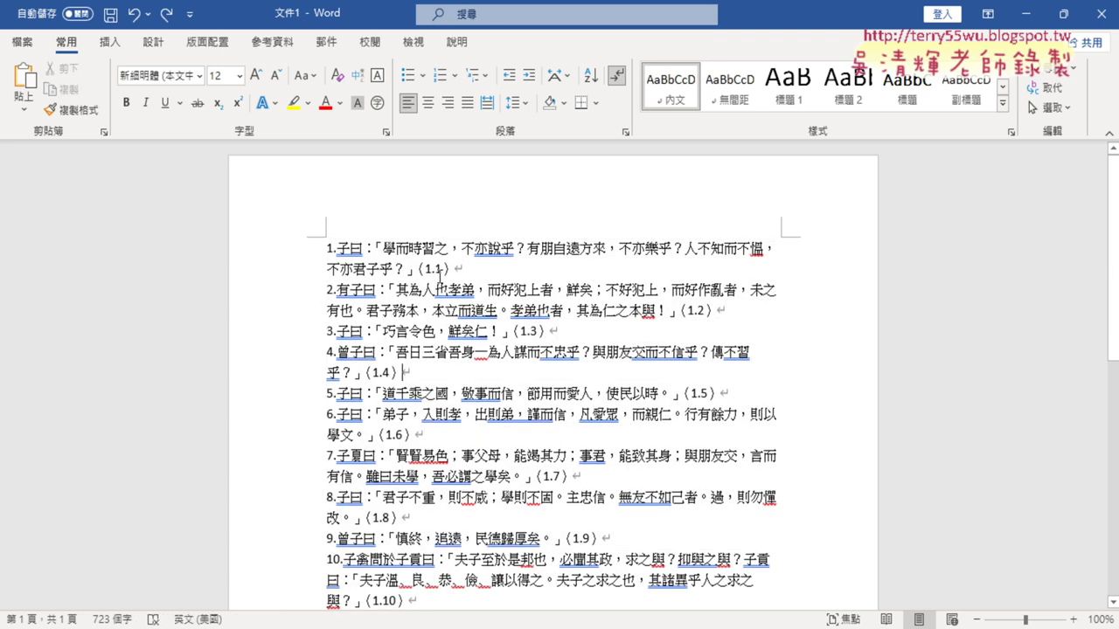
{"action": "key", "text": "shift+Left"}
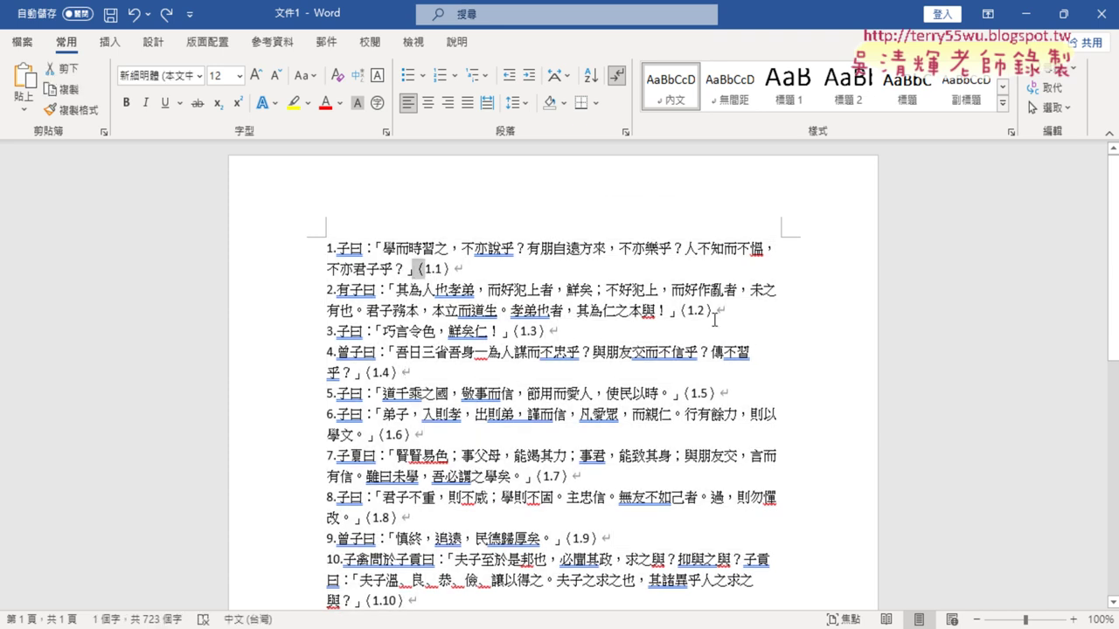
{"action": "key", "text": "ctrl+h"}
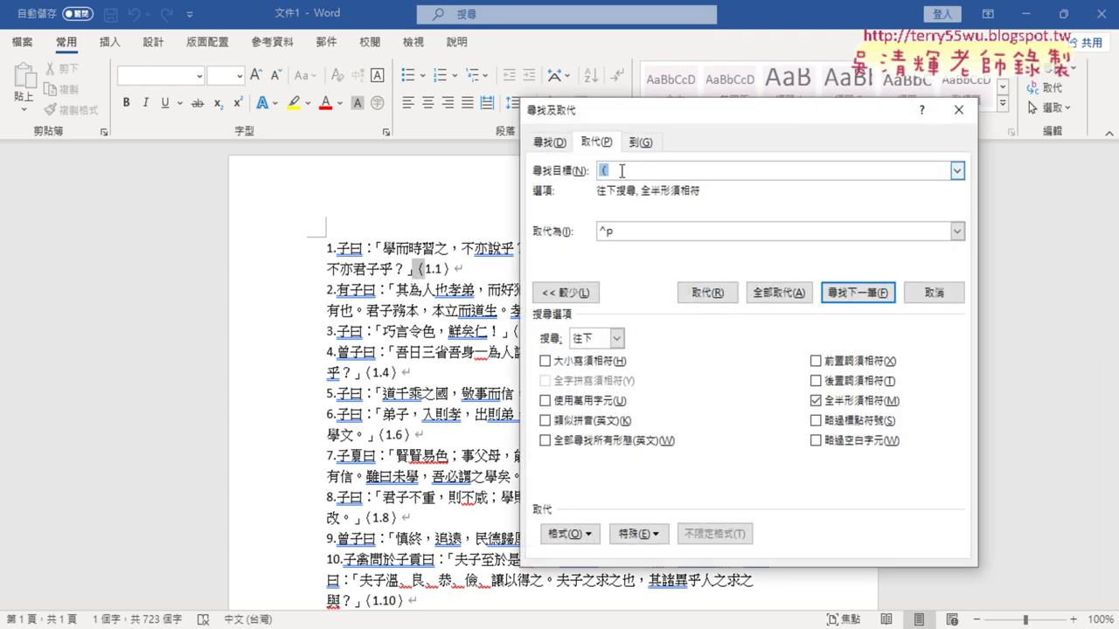
- Replace all 16 '(' brackets with periods, then select the whole document
{"action": "key", "text": "Tab"}
{"action": "type", "text": "."}
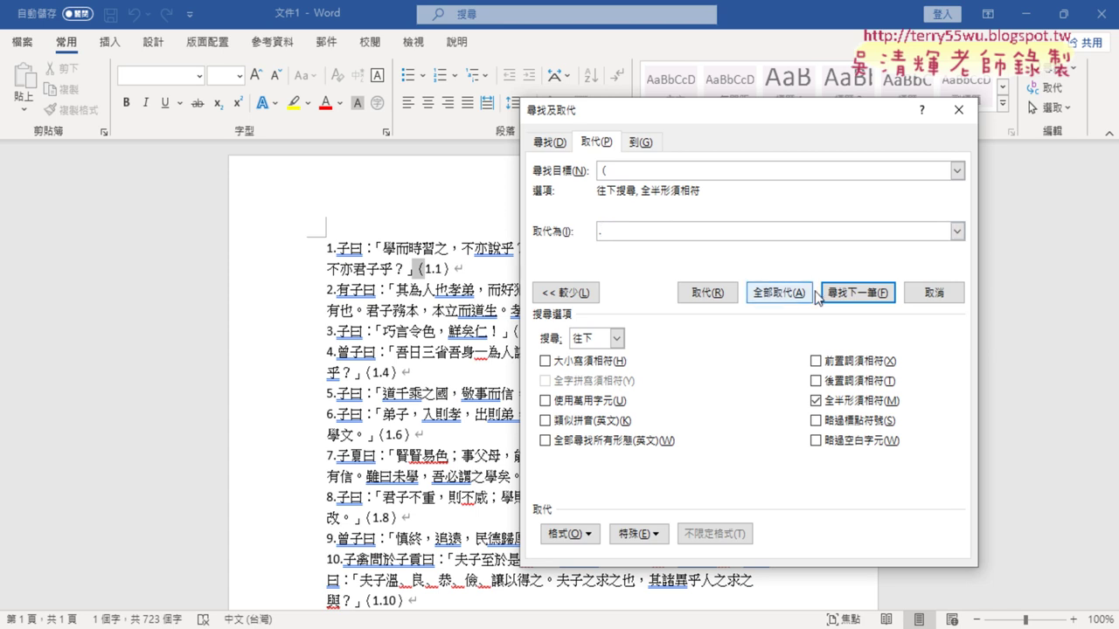
{"action": "left_click", "coordinate": [778, 292]}
{"action": "left_click", "coordinate": [527, 378]}
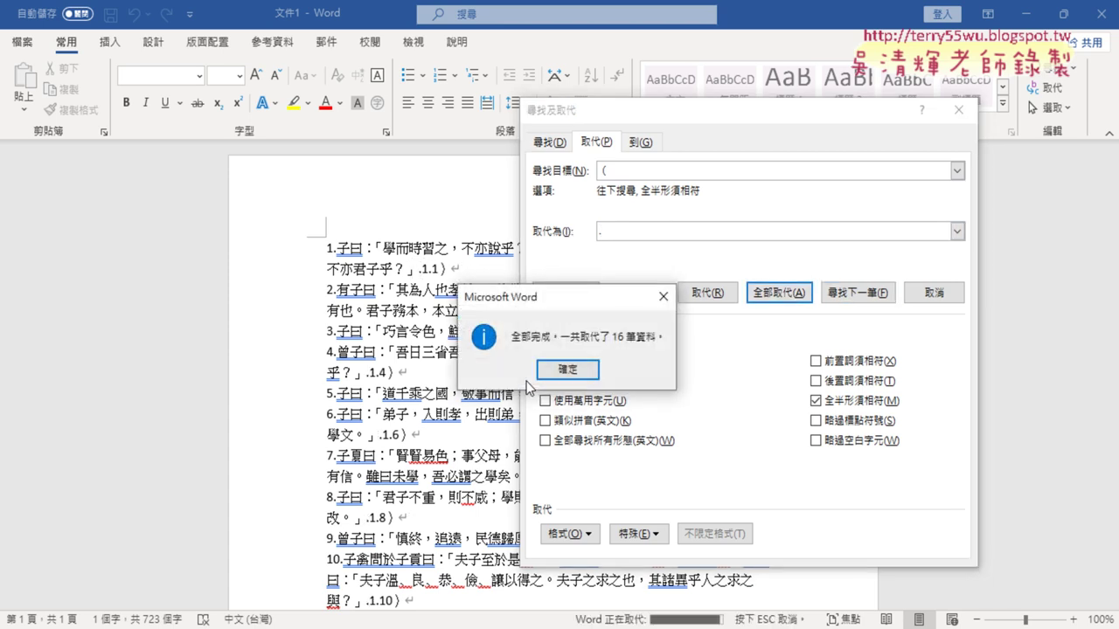
{"action": "left_click", "coordinate": [562, 381]}
{"action": "key", "text": "Escape"}
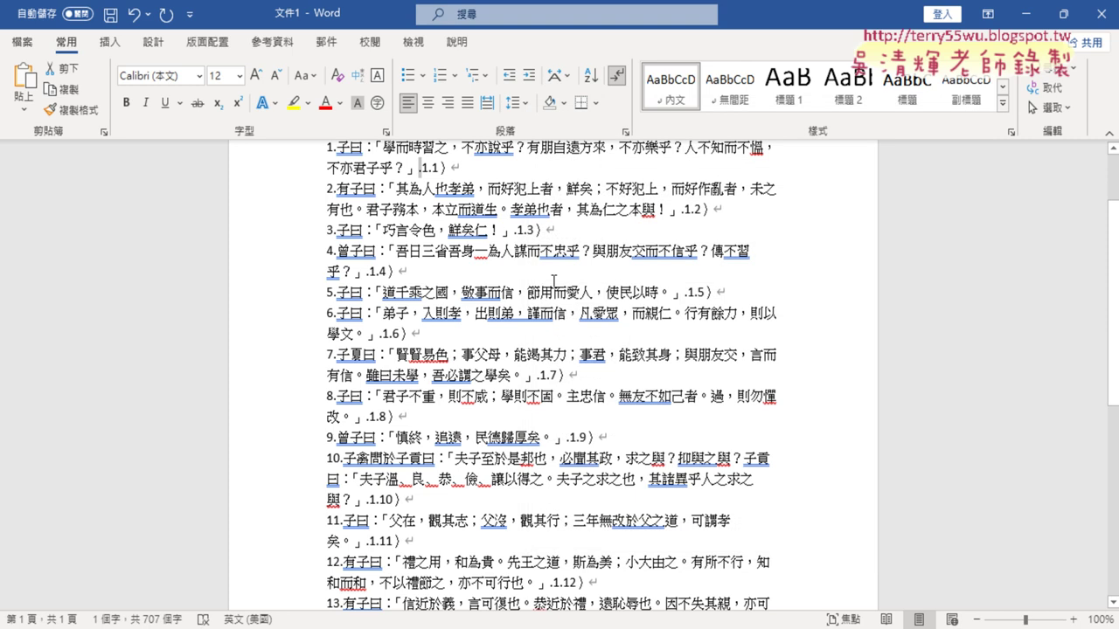
{"action": "key", "text": "ctrl+a"}
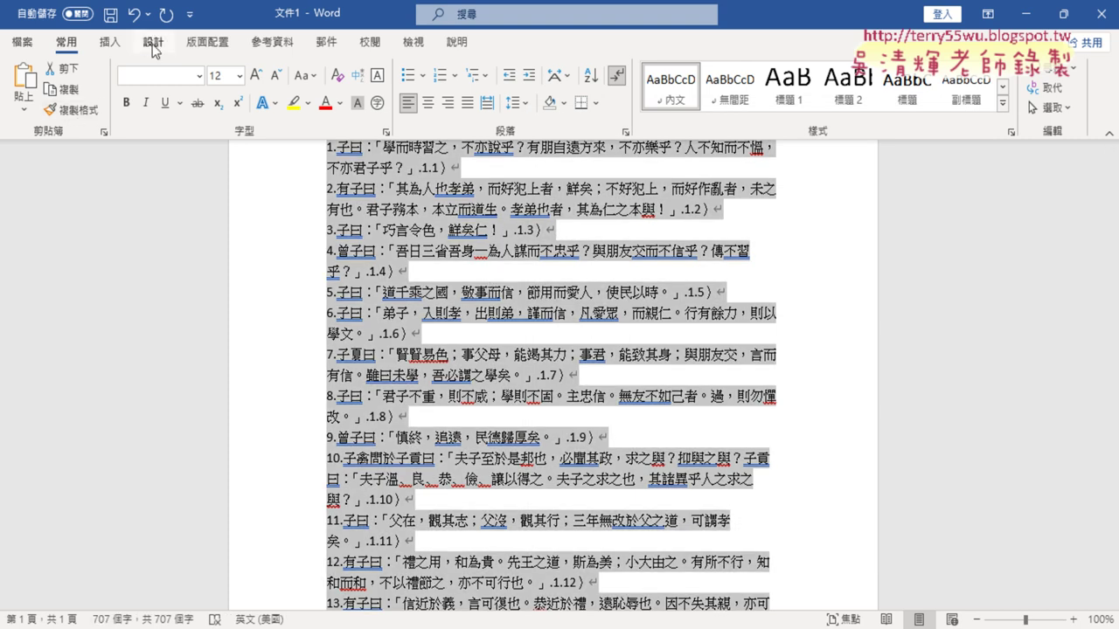
- Convert the selected text into a four-column table split at periods
{"action": "left_click", "coordinate": [109, 41]}
{"action": "left_click", "coordinate": [100, 76]}
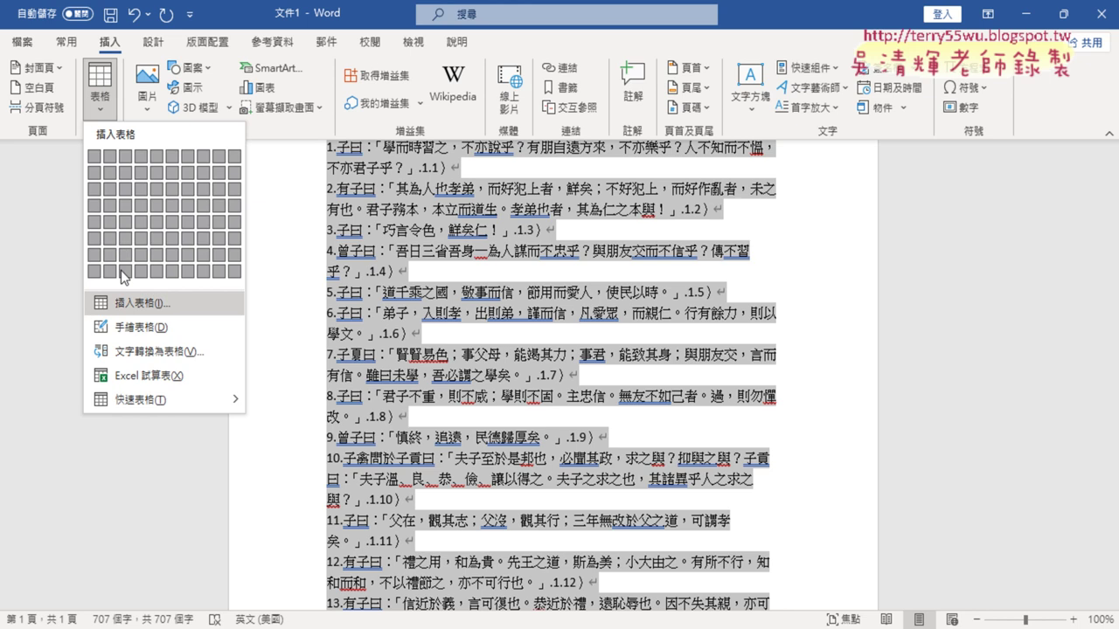
{"action": "left_click", "coordinate": [150, 352]}
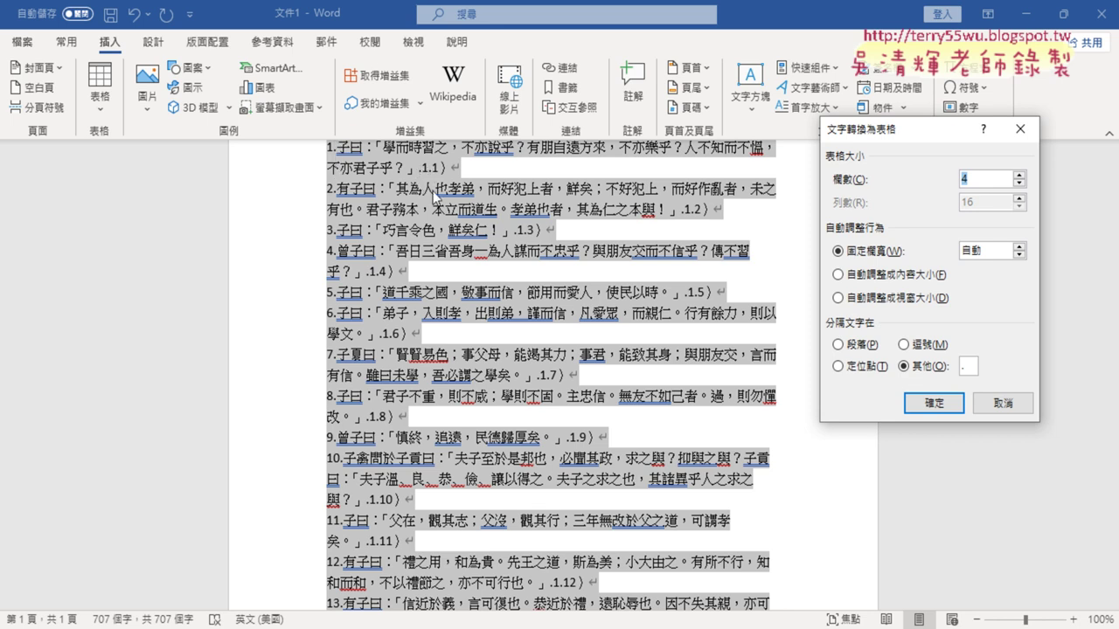
{"action": "left_click", "coordinate": [951, 408]}
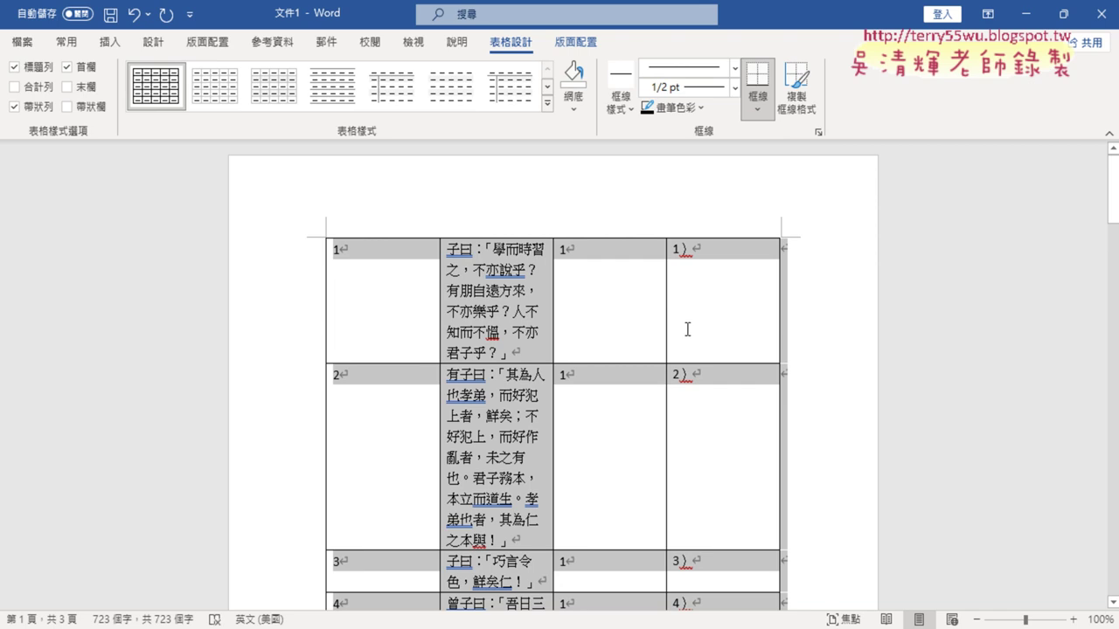
{"action": "scroll", "coordinate": [688, 330], "scroll_direction": "down", "scroll_amount": 2}
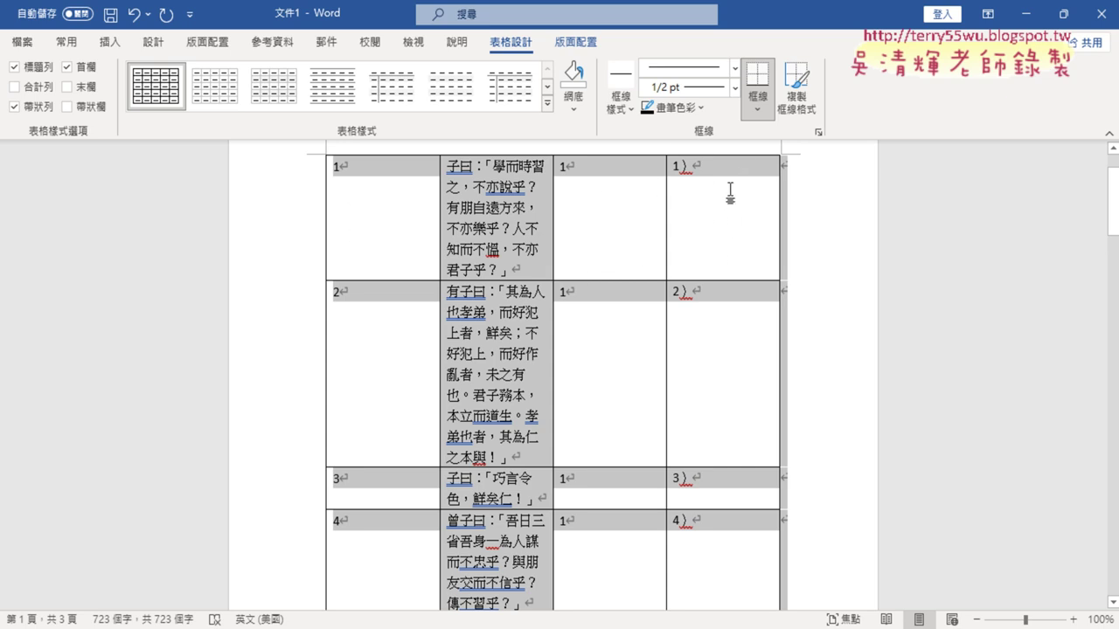
- Delete the table's fourth column of '1)' fragments
{"action": "left_click", "coordinate": [714, 160]}
{"action": "left_click", "coordinate": [715, 159]}
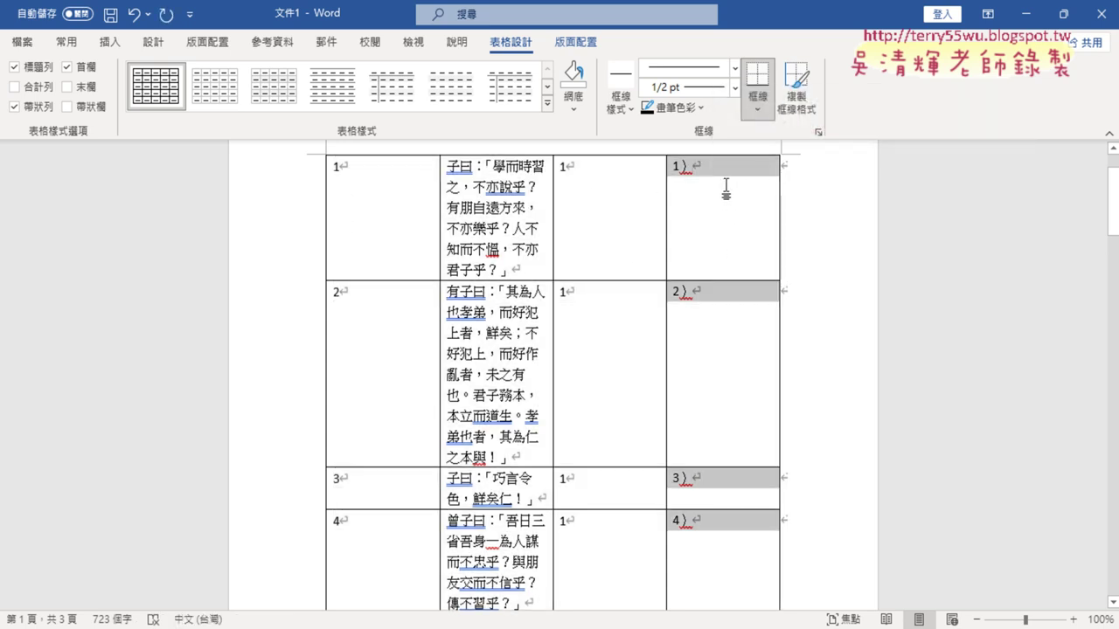
{"action": "right_click", "coordinate": [725, 175]}
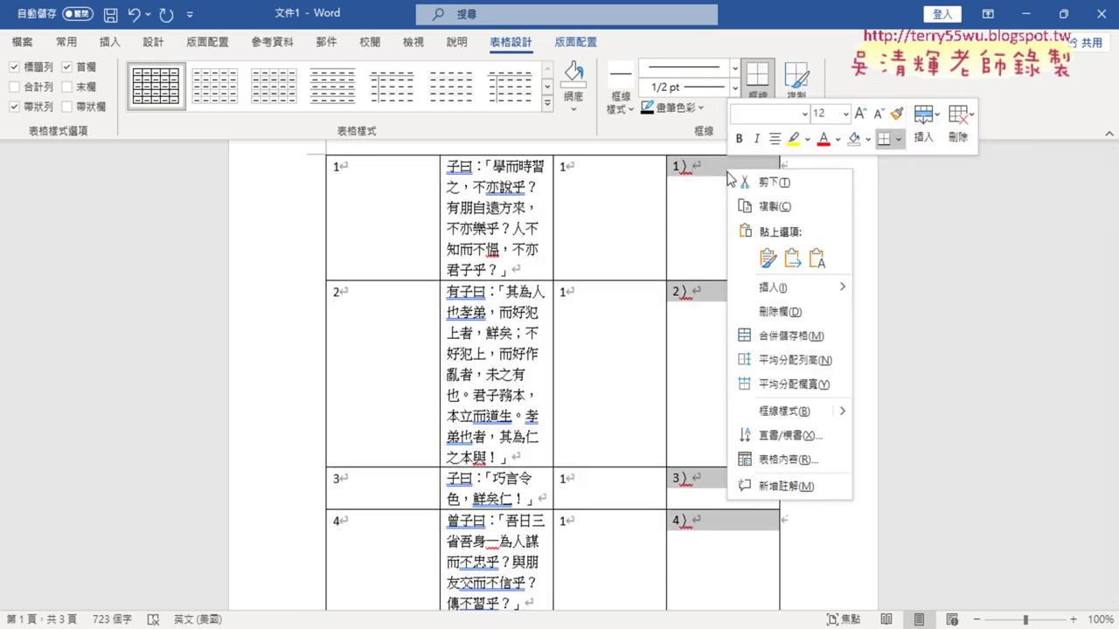
{"action": "left_click", "coordinate": [781, 314]}
{"action": "scroll", "coordinate": [393, 227], "scroll_direction": "up", "scroll_amount": 2}
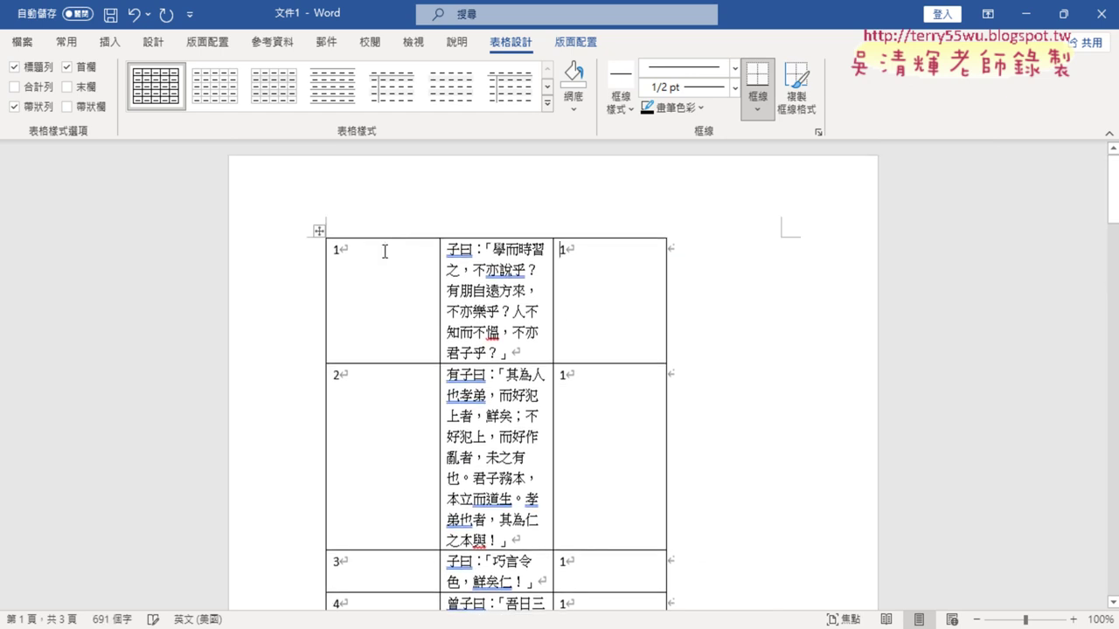
- Copy the whole table and switch to the Excel workbook 成語2
{"action": "left_click", "coordinate": [317, 231]}
{"action": "right_click", "coordinate": [493, 255]}
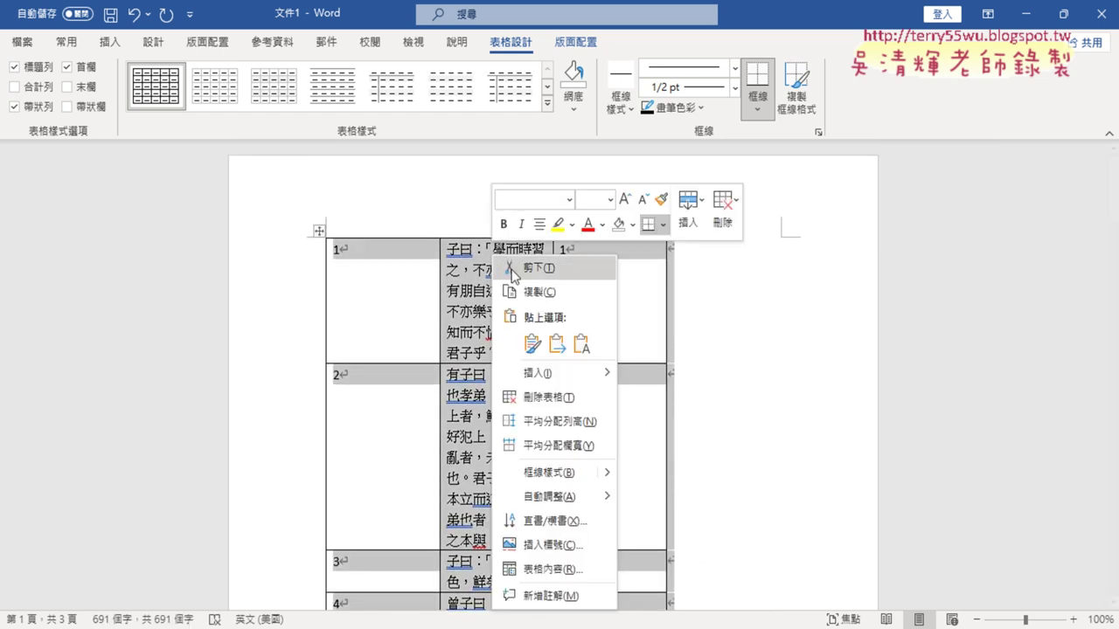
{"action": "left_click", "coordinate": [540, 292]}
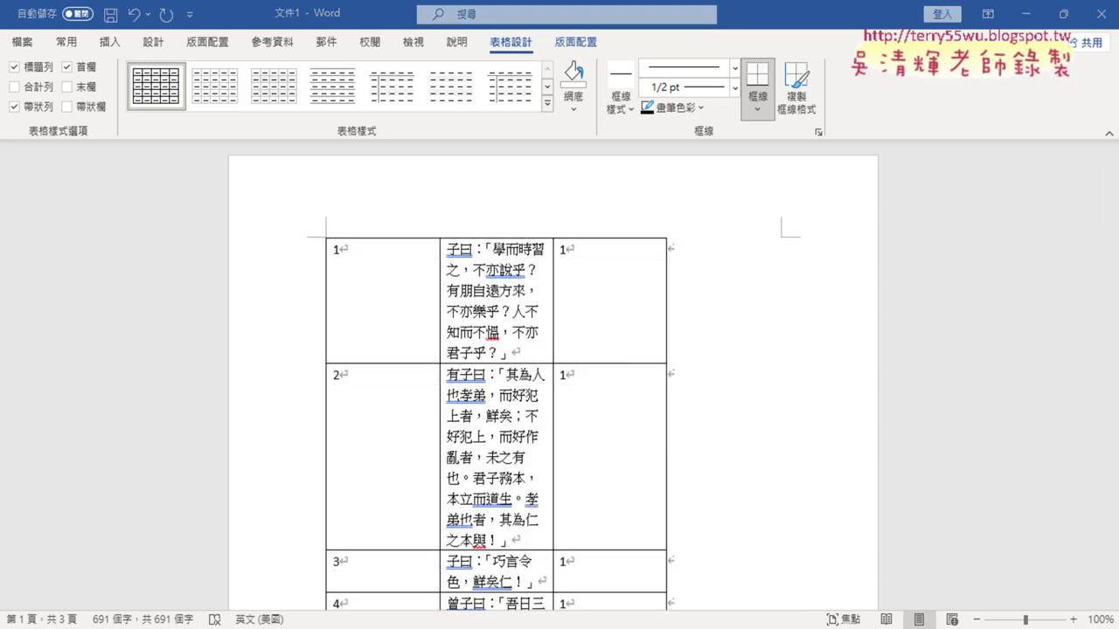
{"action": "left_click", "coordinate": [444, 584]}
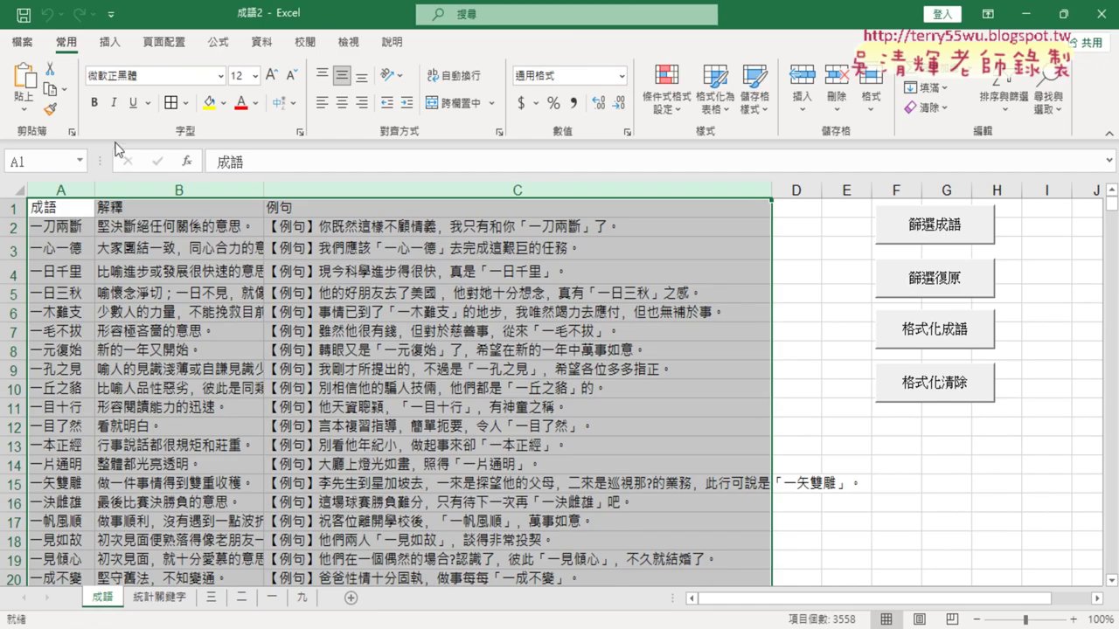
- Paste the table into new sheet 工作表2, using Match Destination Formatting
{"action": "left_click", "coordinate": [350, 598]}
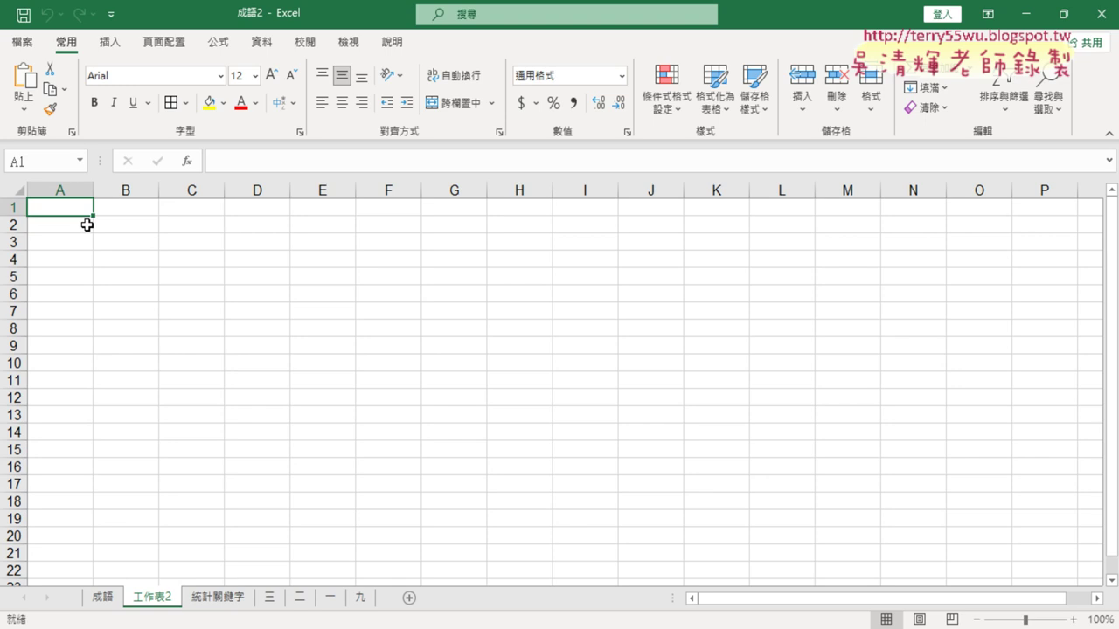
{"action": "key", "text": "ctrl+v"}
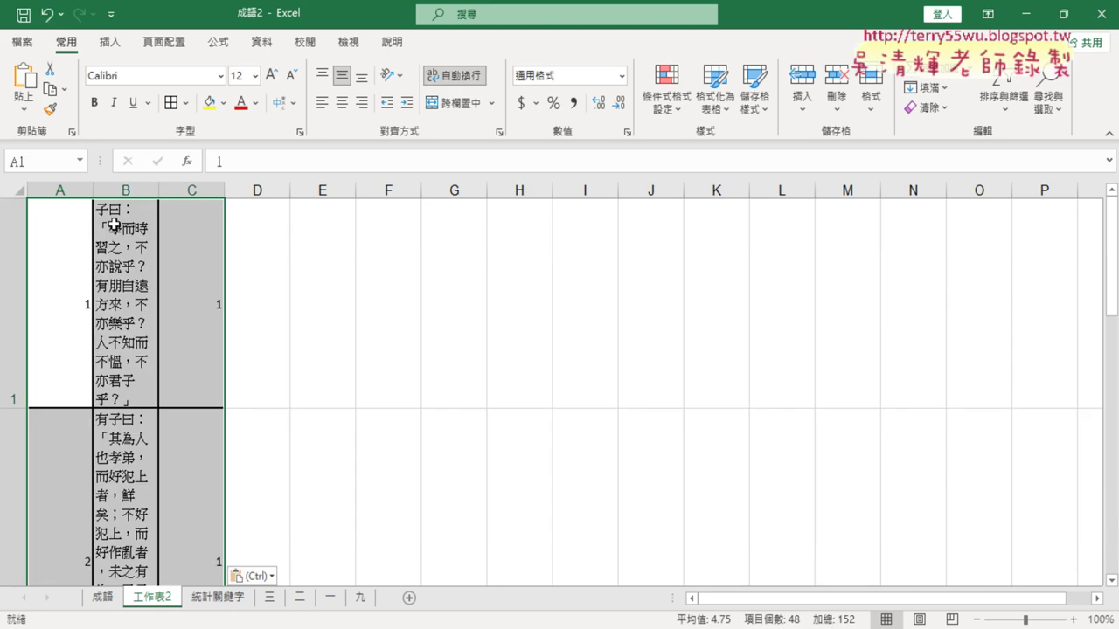
{"action": "left_click", "coordinate": [270, 579]}
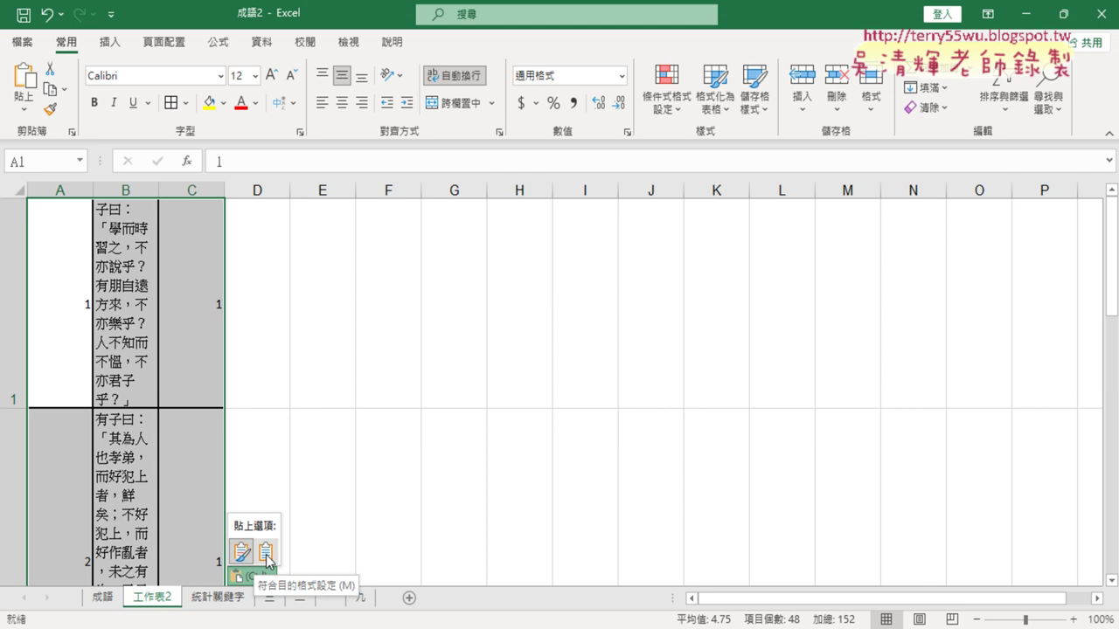
{"action": "left_click", "coordinate": [265, 552]}
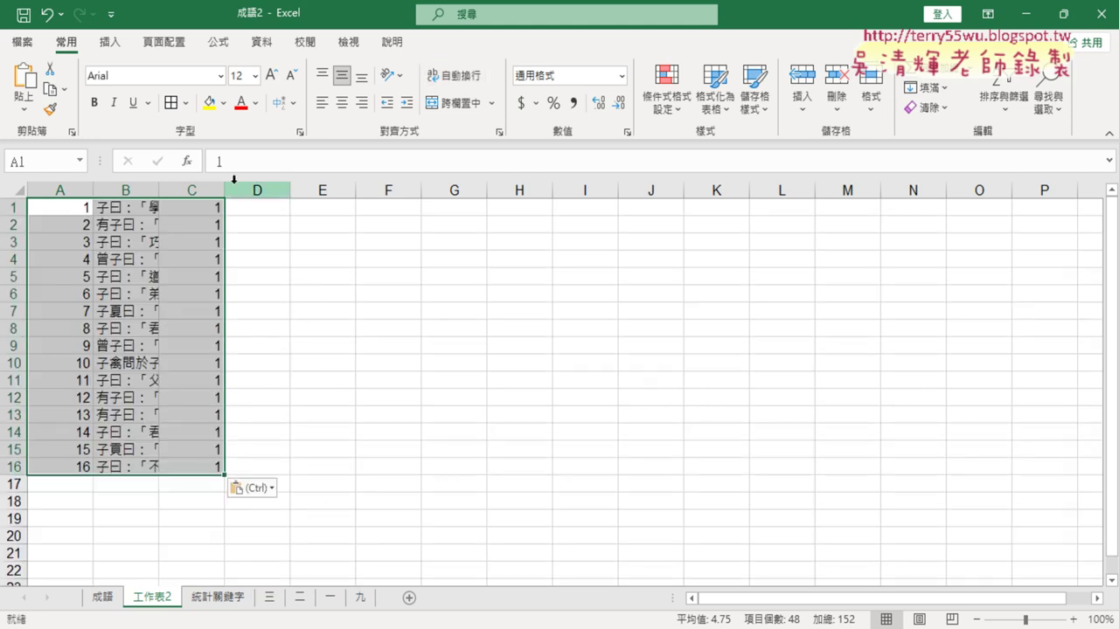
- Widen column B for the passage text and cut column C of 1s
{"action": "left_click_drag", "start_coordinate": [224, 189], "coordinate": [577, 190]}
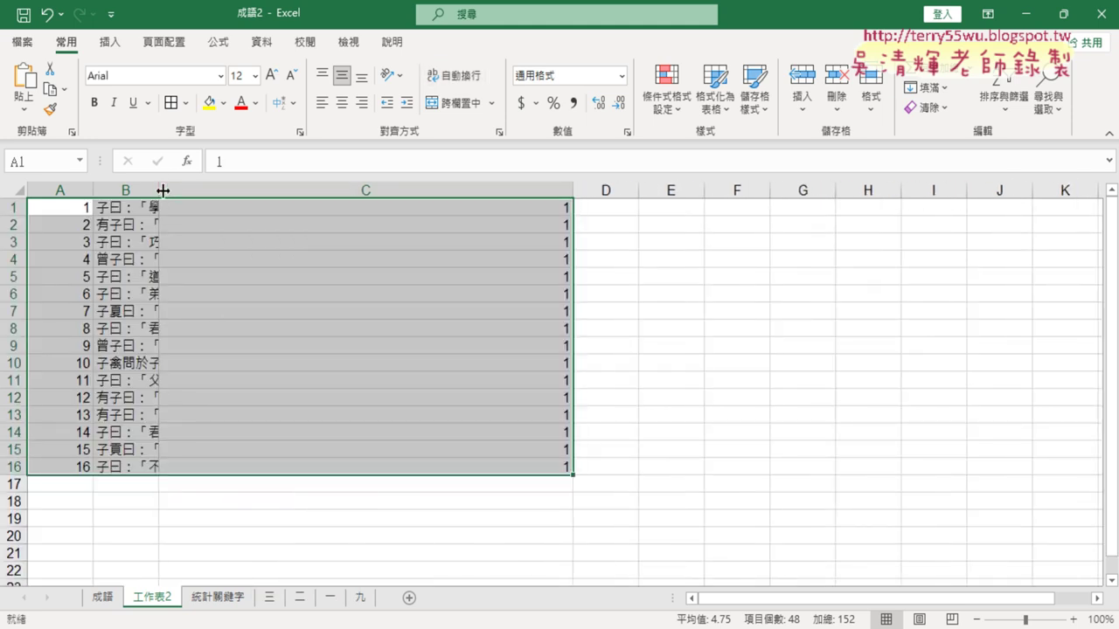
{"action": "left_click_drag", "start_coordinate": [159, 190], "coordinate": [503, 198]}
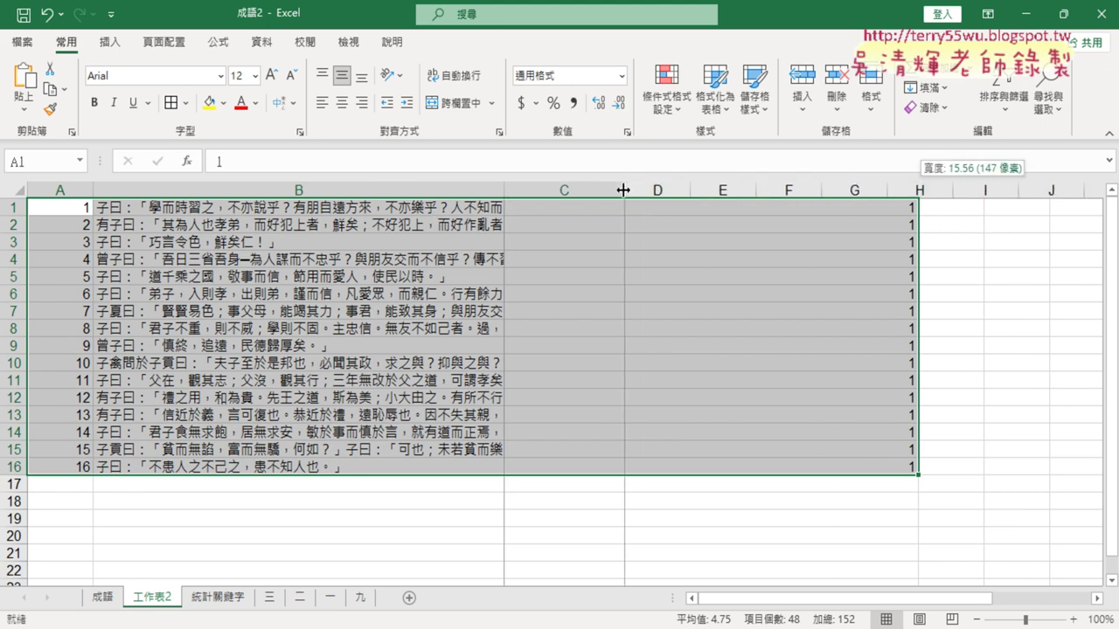
{"action": "left_click_drag", "start_coordinate": [919, 190], "coordinate": [607, 190]}
{"action": "left_click", "coordinate": [556, 185]}
{"action": "right_click", "coordinate": [554, 245]}
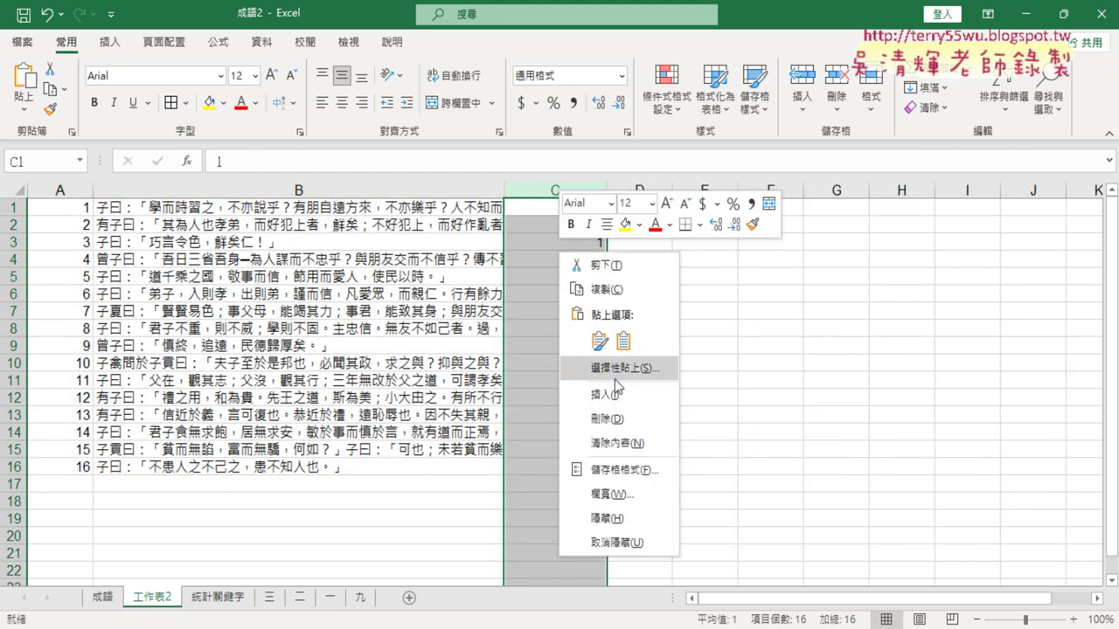
{"action": "left_click", "coordinate": [617, 266]}
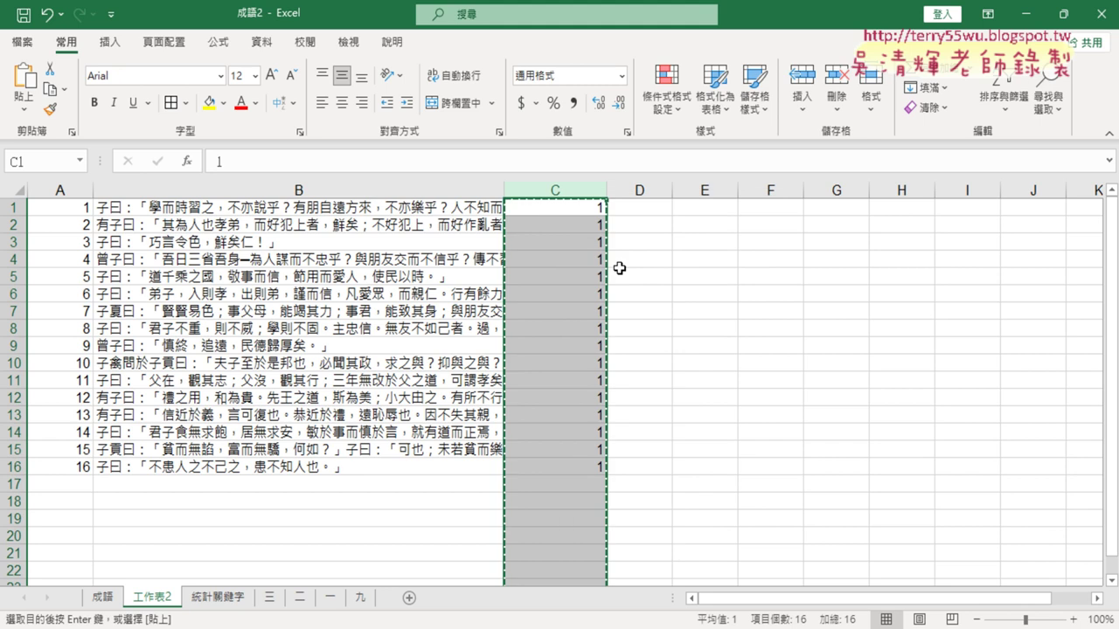
{"action": "left_click", "coordinate": [54, 190]}
- Undo pasting the 1s over column A and cut column C again
{"action": "right_click", "coordinate": [56, 197]}
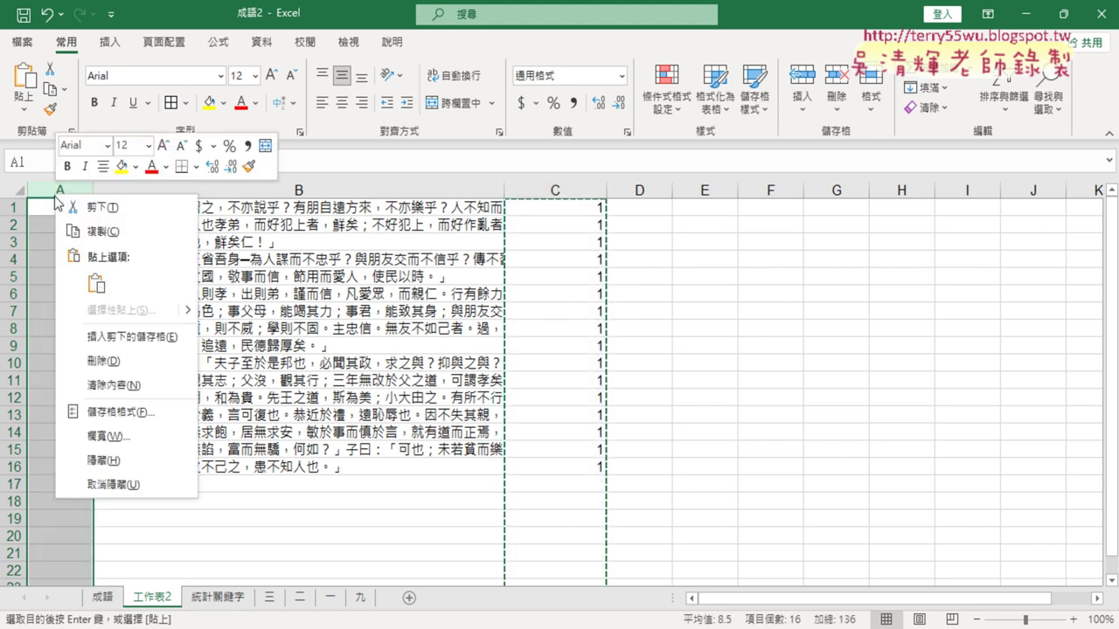
{"action": "left_click", "coordinate": [98, 282]}
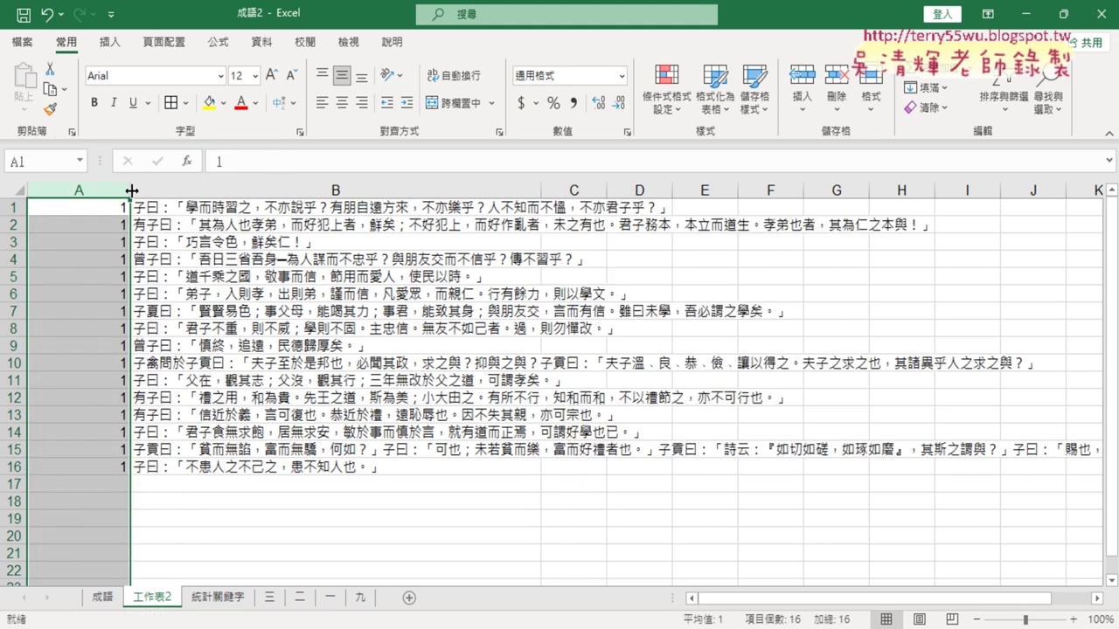
{"action": "key", "text": "ctrl+z"}
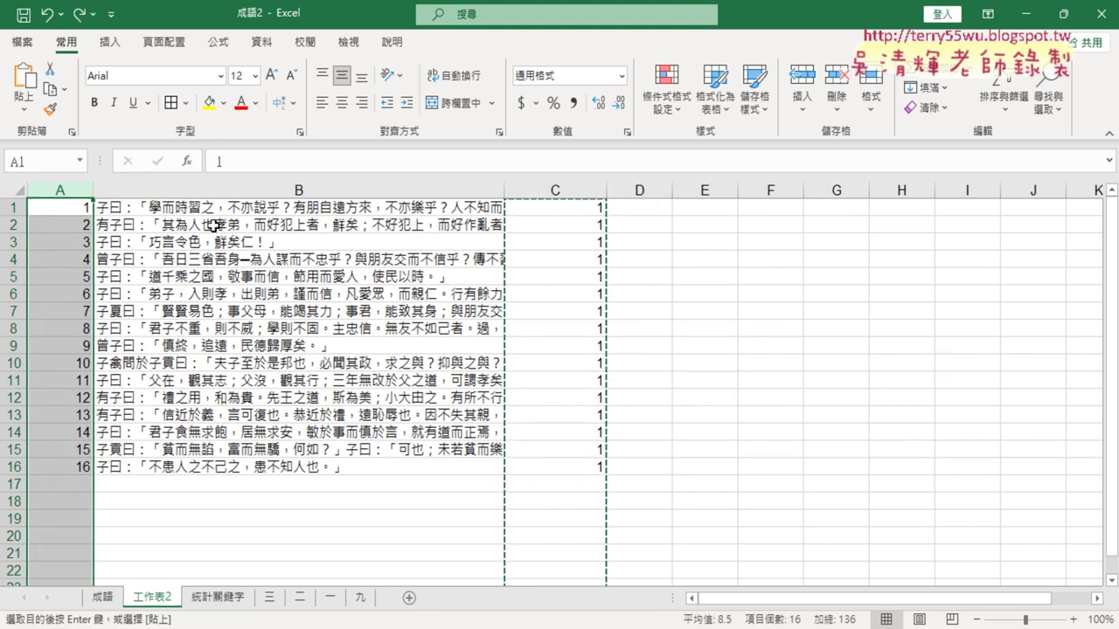
{"action": "left_click", "coordinate": [555, 187]}
{"action": "right_click", "coordinate": [558, 277]}
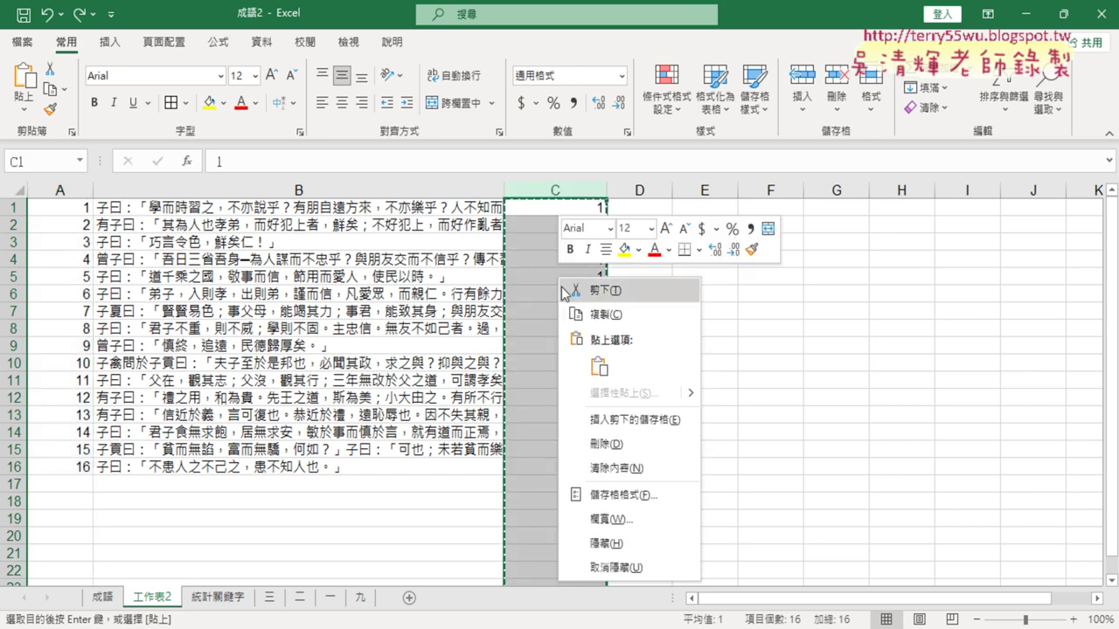
{"action": "left_click", "coordinate": [603, 290]}
- Insert the cut 1s as a new column A and narrow it
{"action": "left_click", "coordinate": [60, 190]}
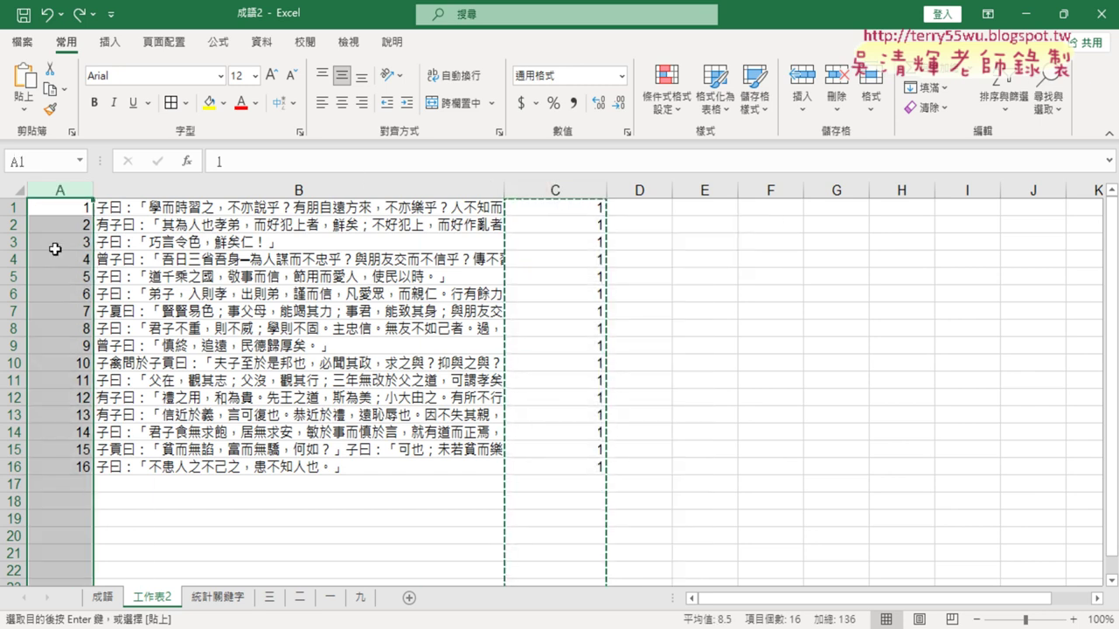
{"action": "right_click", "coordinate": [59, 190]}
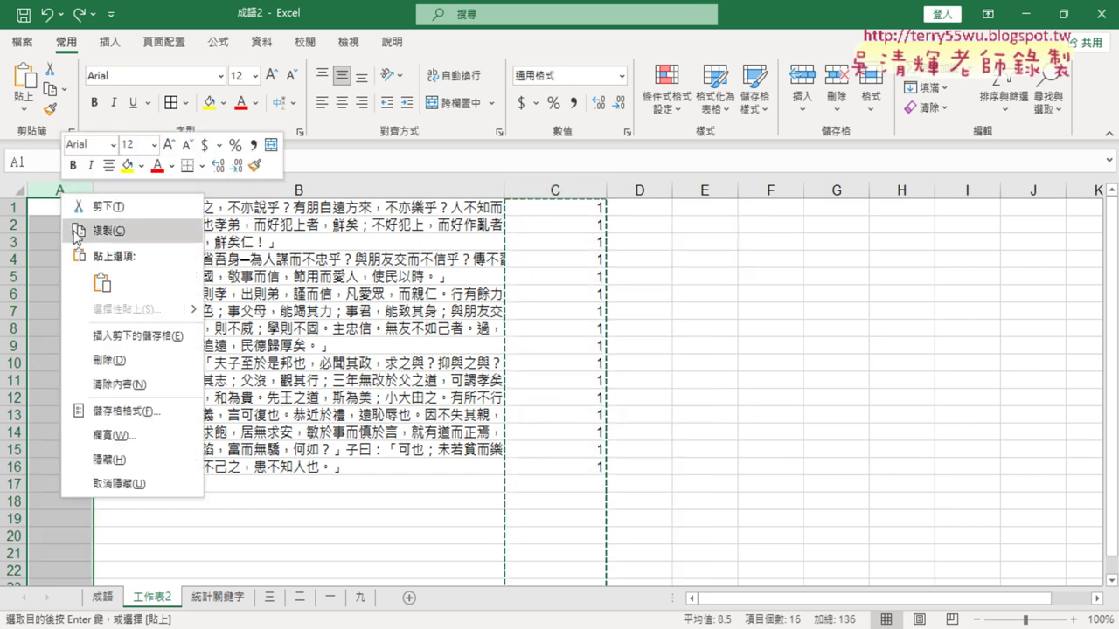
{"action": "mouse_move", "coordinate": [127, 309]}
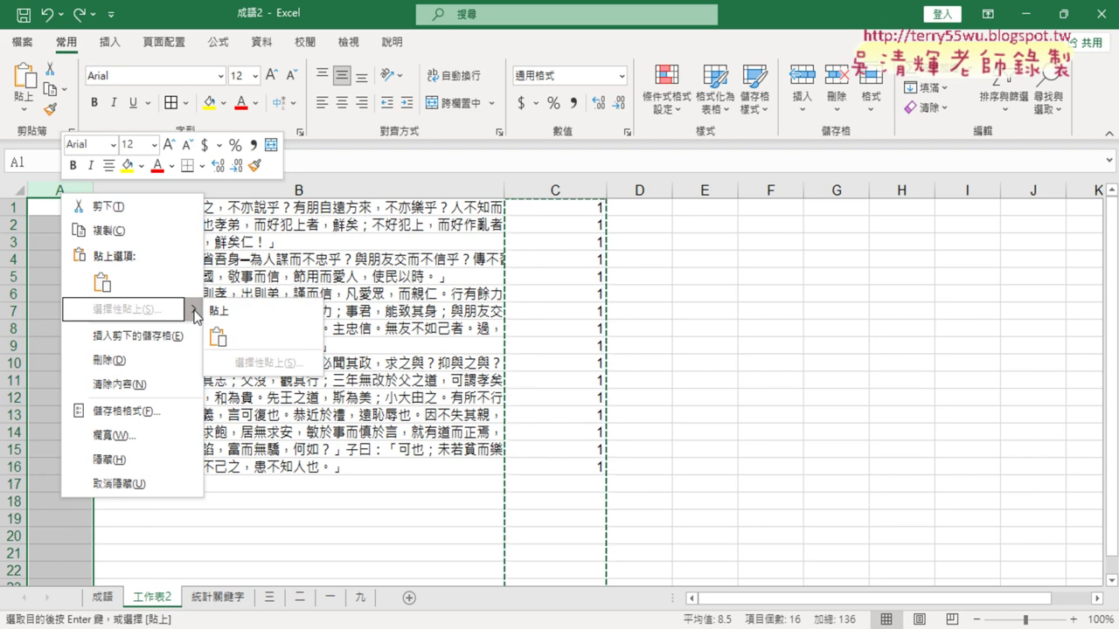
{"action": "left_click", "coordinate": [101, 283]}
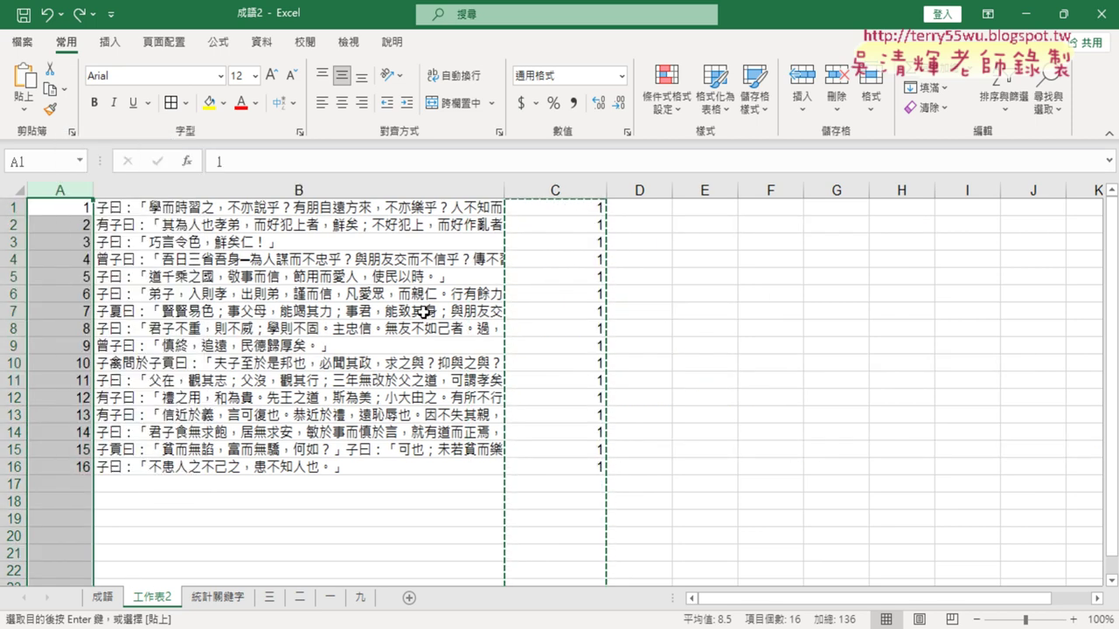
{"action": "right_click", "coordinate": [58, 190]}
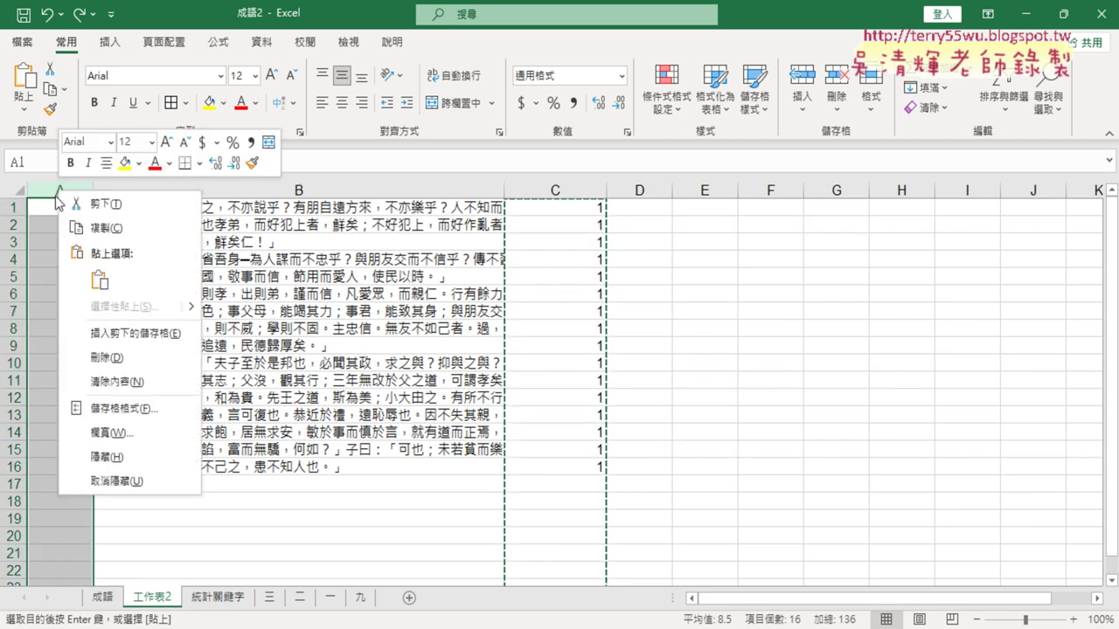
{"action": "left_click", "coordinate": [128, 334]}
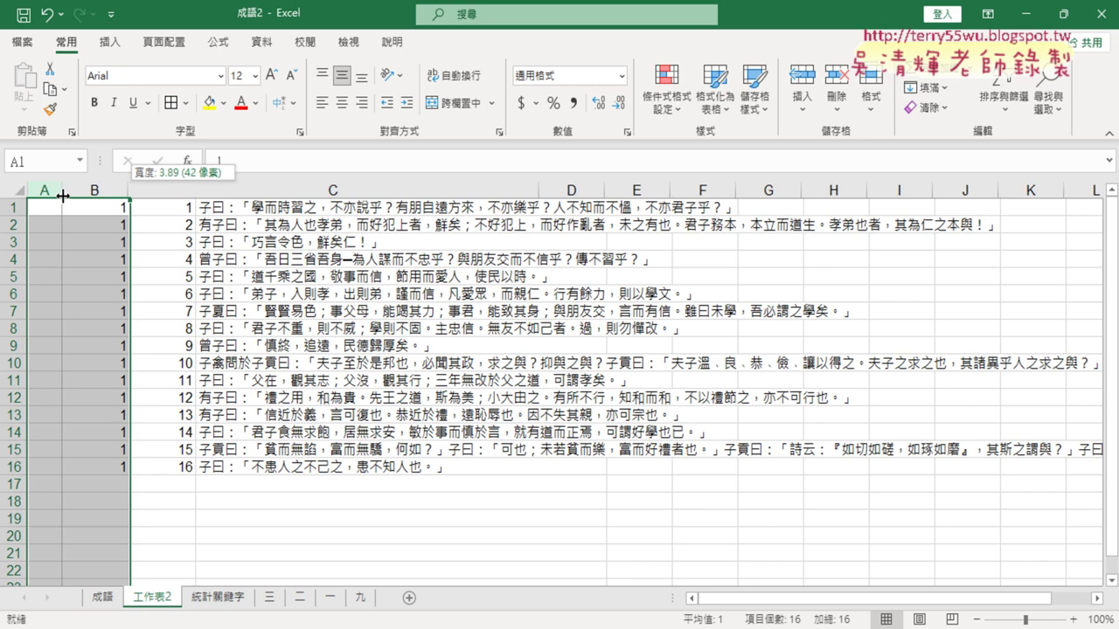
{"action": "left_click_drag", "start_coordinate": [130, 193], "coordinate": [58, 193]}
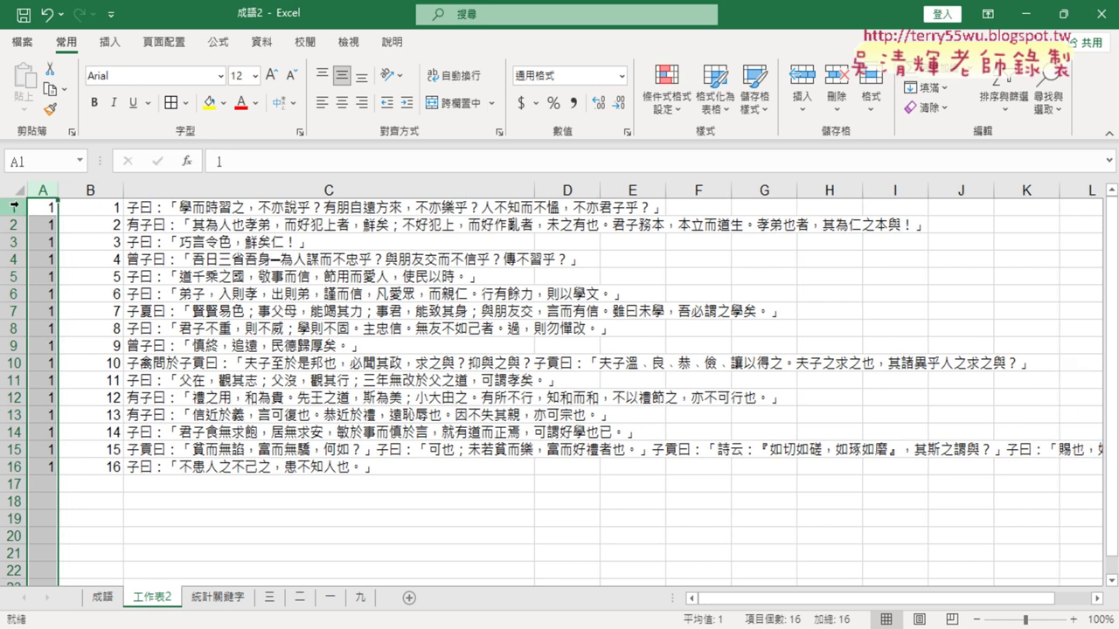
{"action": "left_click", "coordinate": [107, 209]}
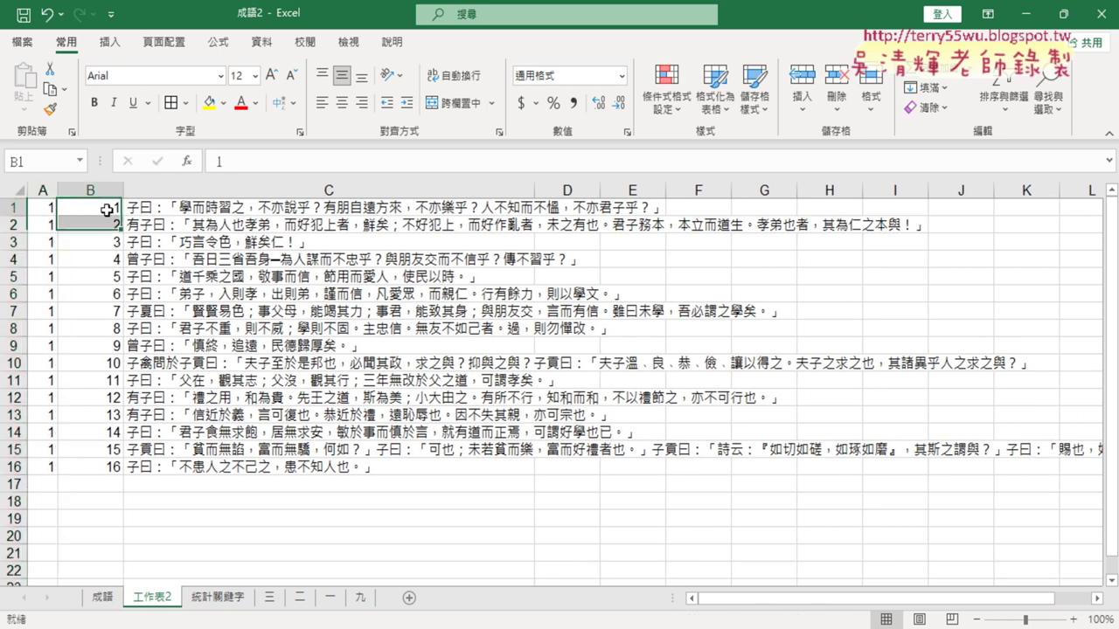
- Select row 1 and bring up its row menu
{"action": "left_click", "coordinate": [214, 213]}
{"action": "left_click", "coordinate": [15, 208]}
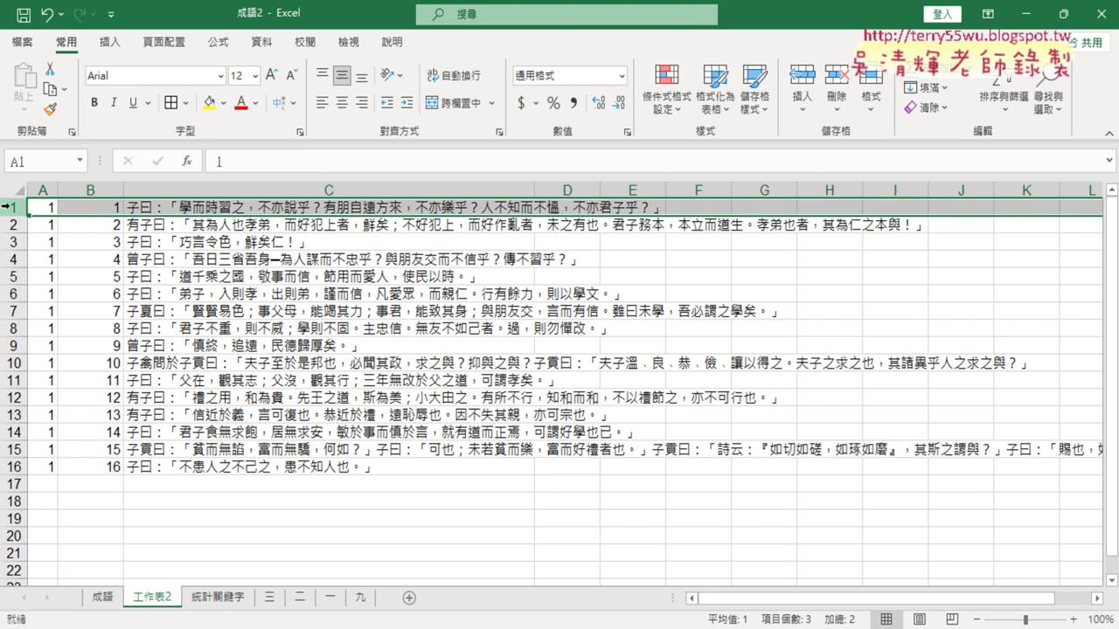
{"action": "right_click", "coordinate": [17, 207]}
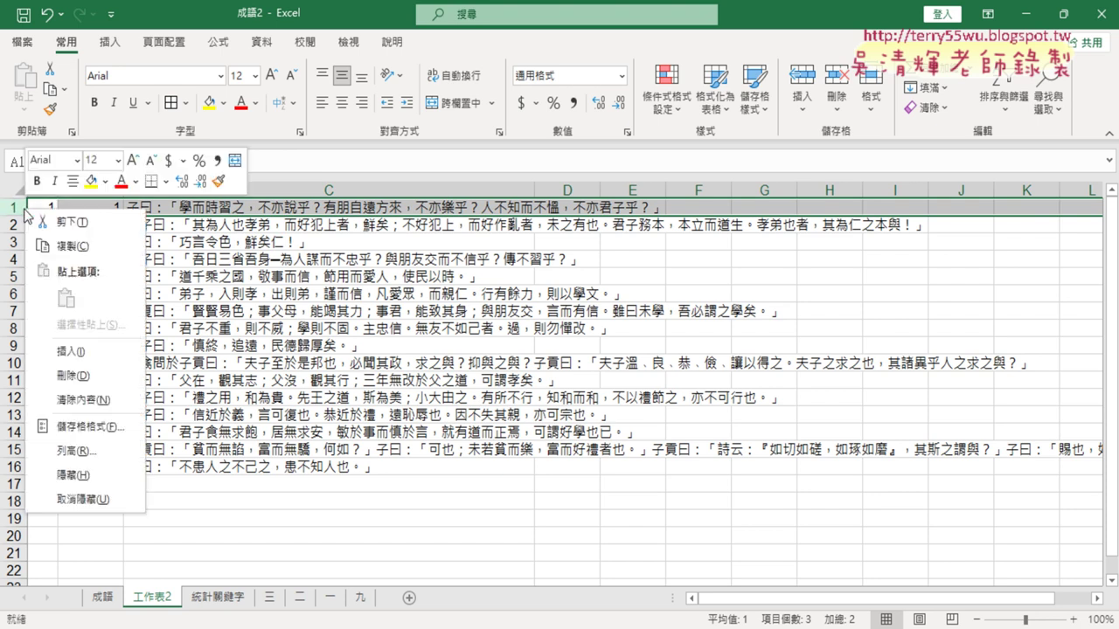
- Insert a blank top row and enter the headings 篇, 段, 內文 in A1:C1
{"action": "left_click", "coordinate": [67, 350]}
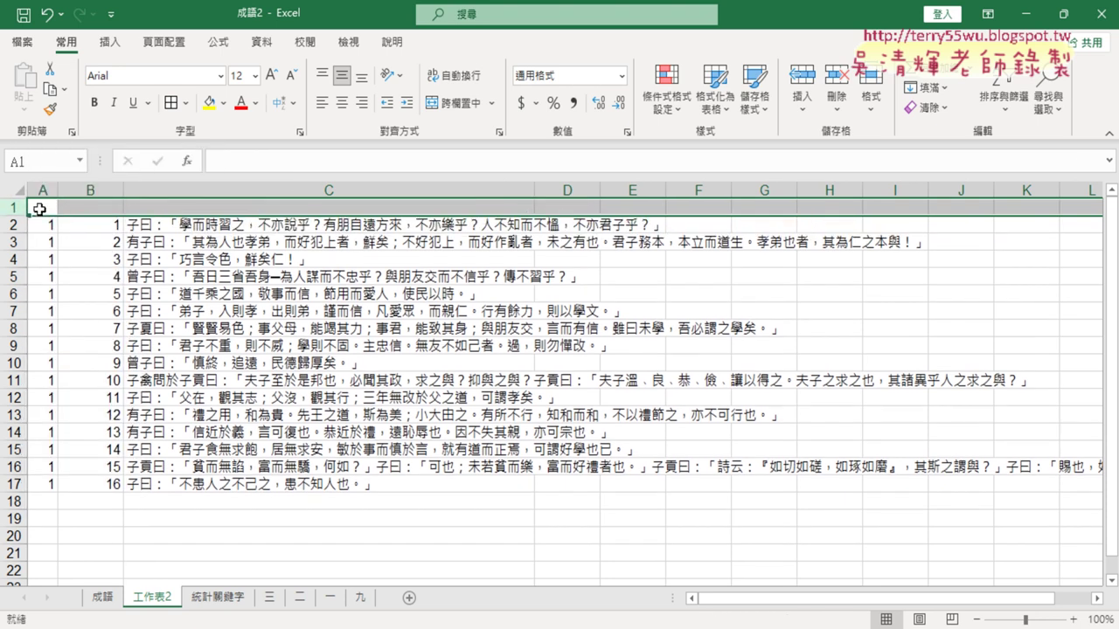
{"action": "left_click", "coordinate": [39, 208]}
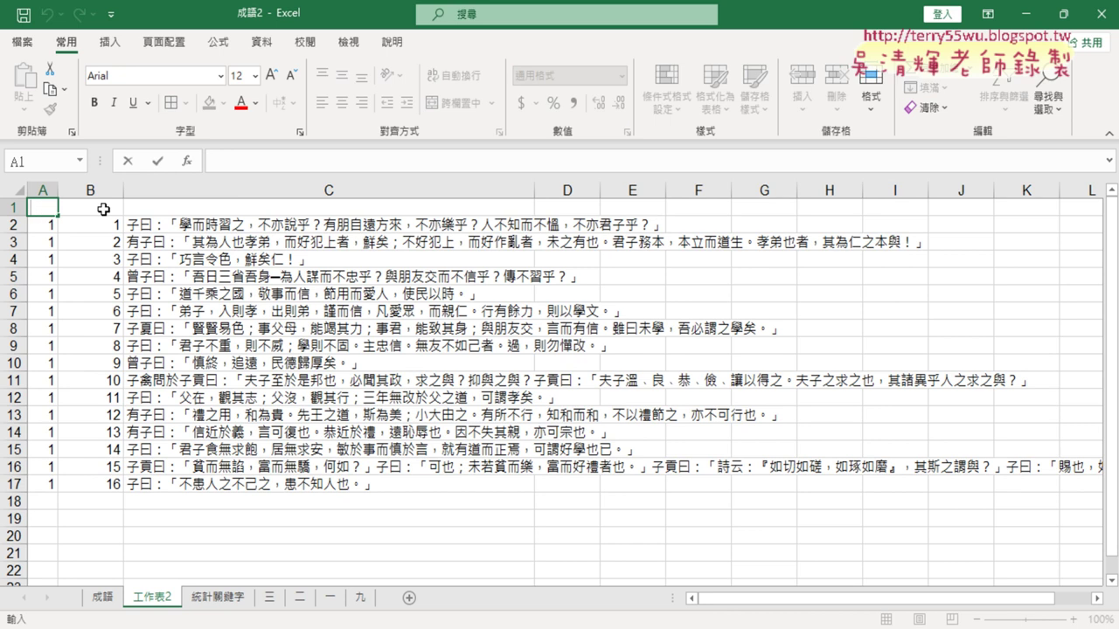
{"action": "type", "text": "ㄆㄧ"}
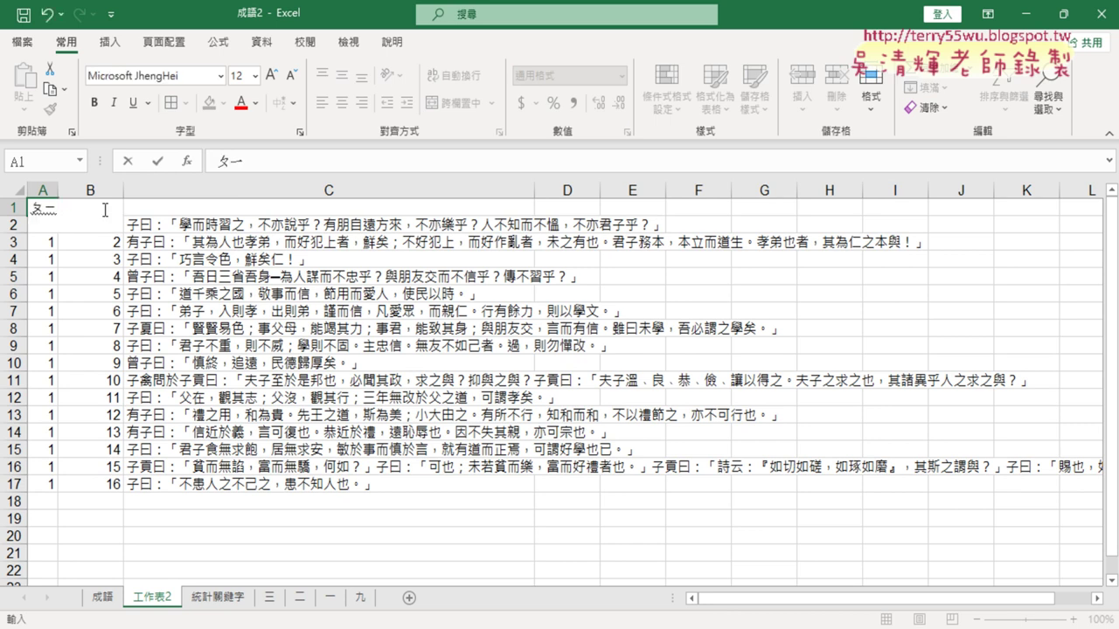
{"action": "type", "text": "ㄢ"}
{"action": "key", "text": "space"}
{"action": "left_click", "coordinate": [105, 210]}
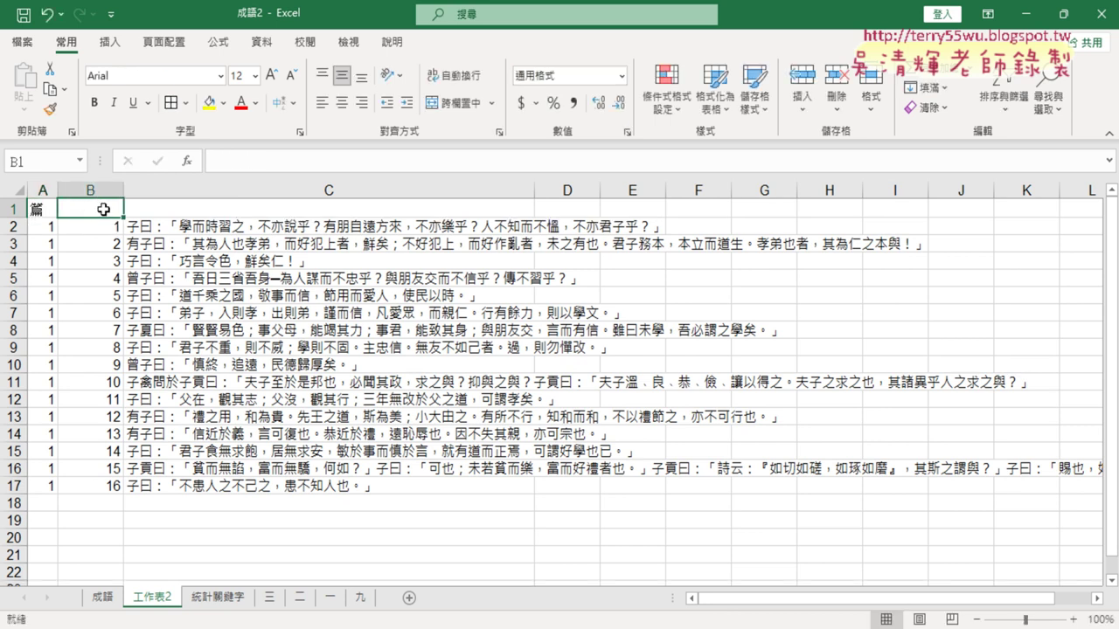
{"action": "type", "text": "ㄉㄨ4"}
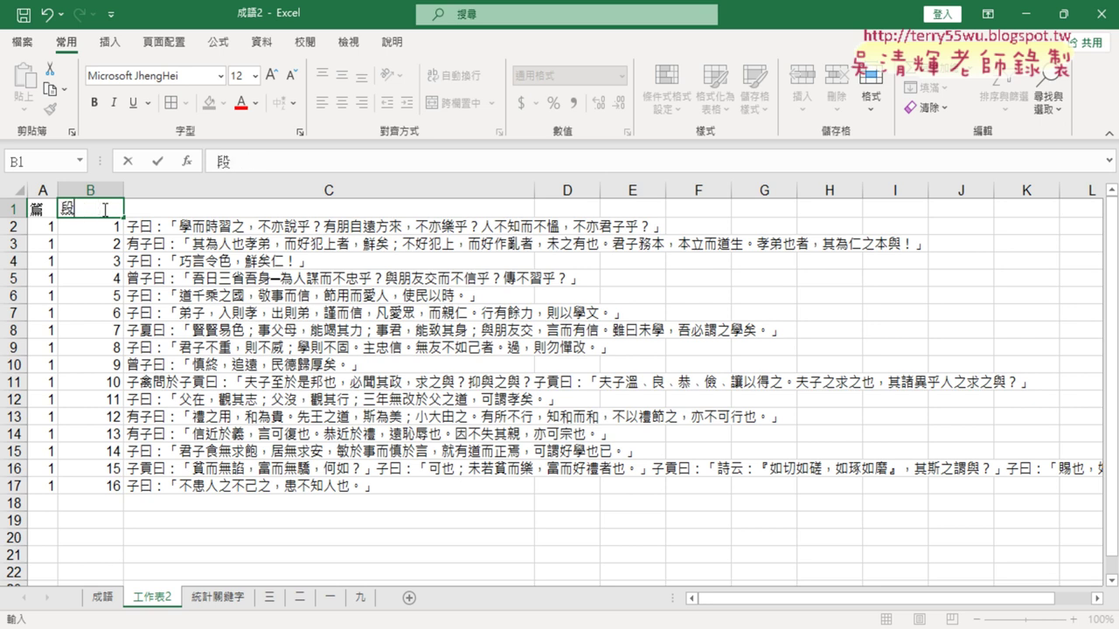
{"action": "key", "text": "Tab"}
{"action": "type", "text": "ㄋ"}
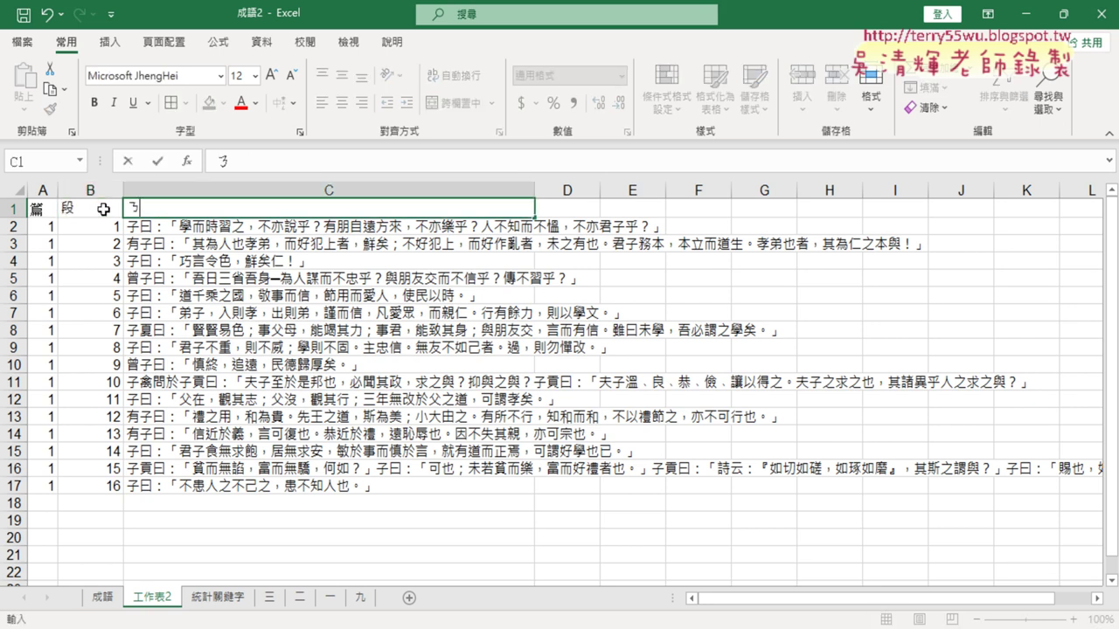
{"action": "type", "text": "ㄖ"}
{"action": "type", "text": "ㄨ"}
{"action": "key", "text": "BackSpace"}
{"action": "key", "text": "BackSpace"}
{"action": "type", "text": "ㄨㄣˊ"}
{"action": "left_click", "coordinate": [432, 276]}
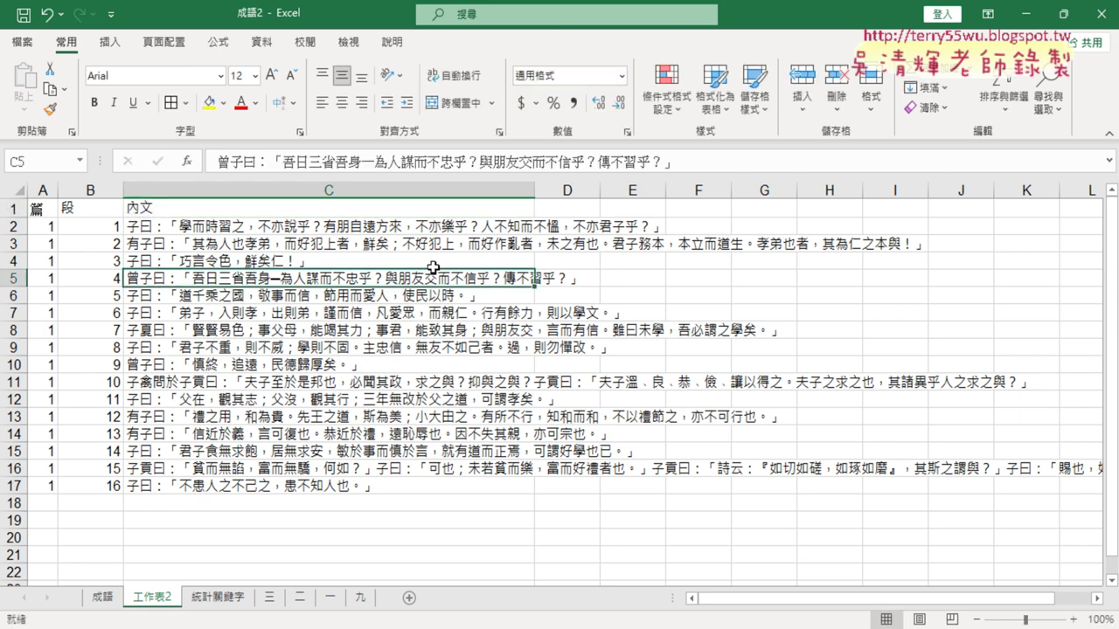
- Widen column C, narrow column B, and select the 篇 values in A2:A17
{"action": "left_click_drag", "start_coordinate": [535, 184], "coordinate": [928, 184]}
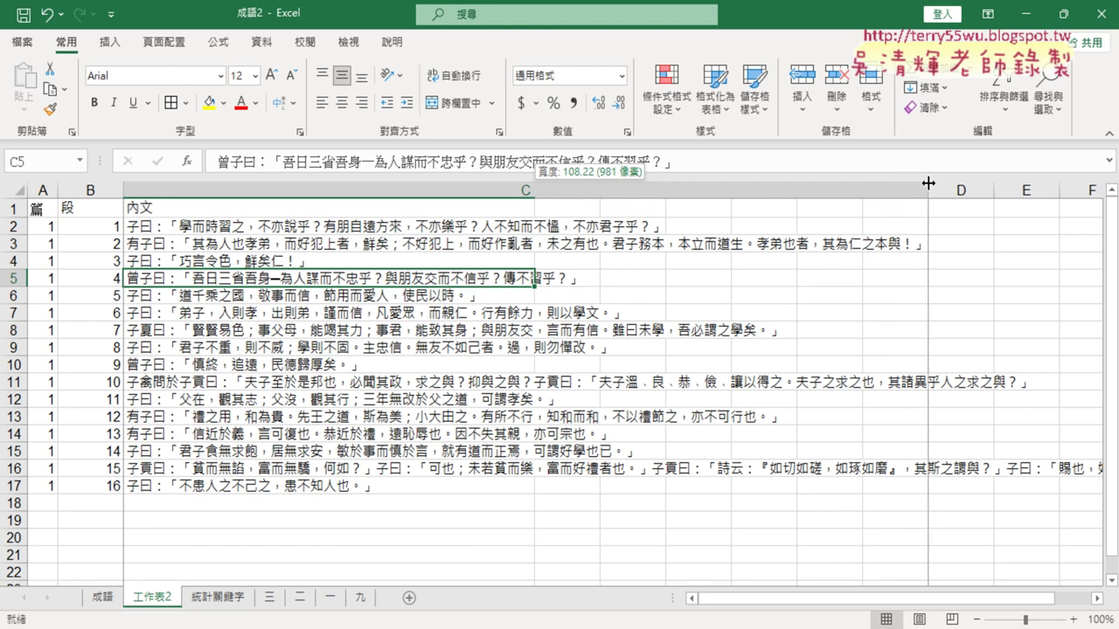
{"action": "left_click", "coordinate": [629, 313]}
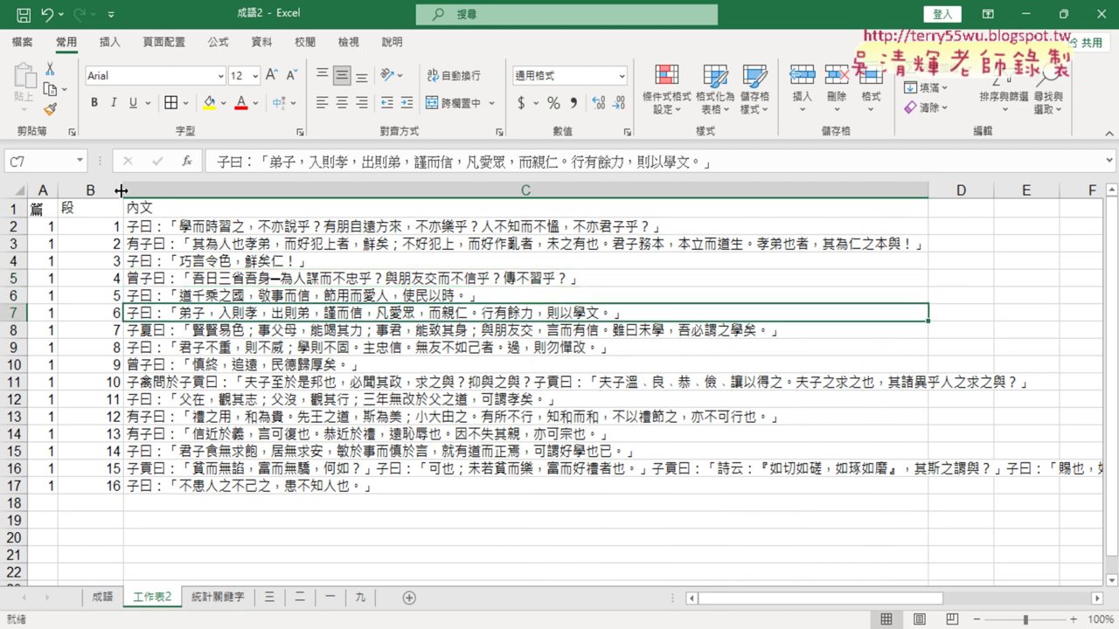
{"action": "left_click_drag", "start_coordinate": [123, 190], "coordinate": [57, 197]}
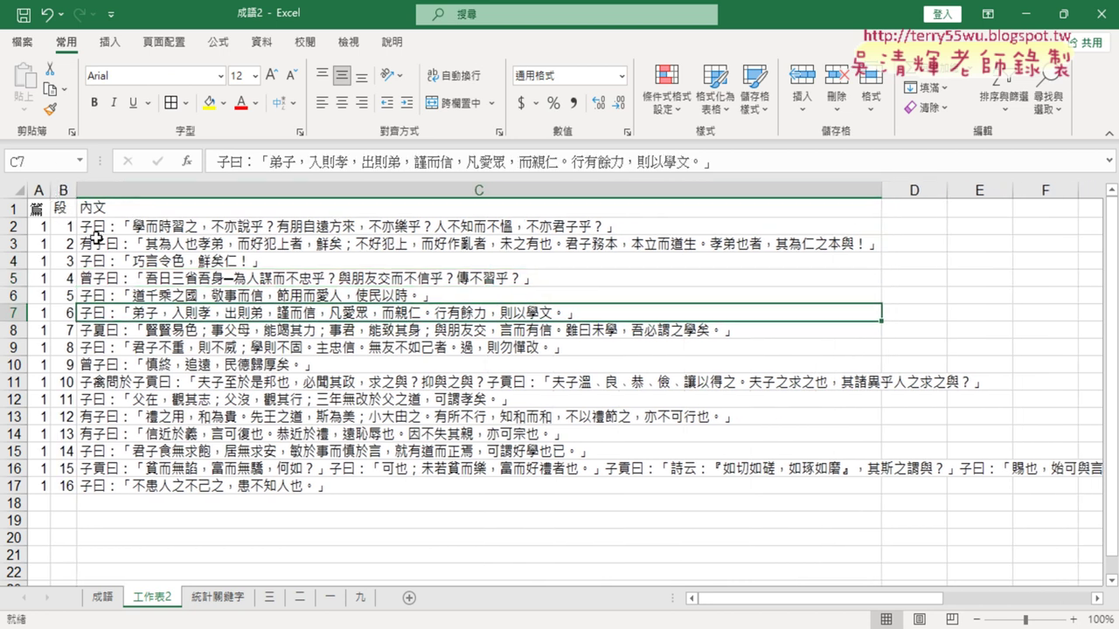
{"action": "left_click", "coordinate": [37, 227]}
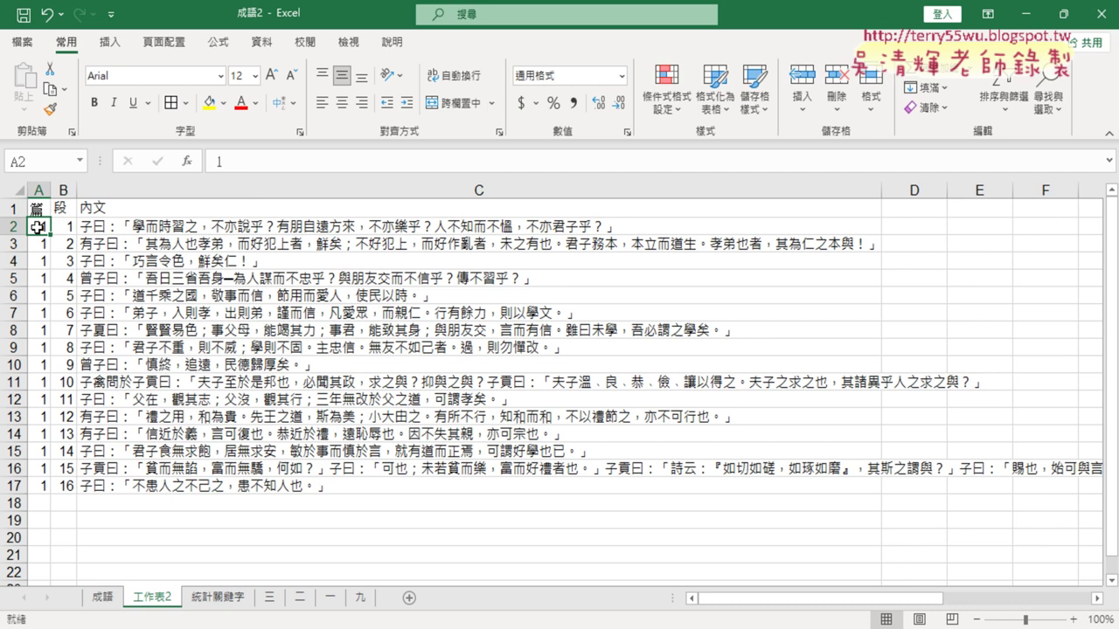
{"action": "left_click_drag", "start_coordinate": [37, 226], "coordinate": [41, 488]}
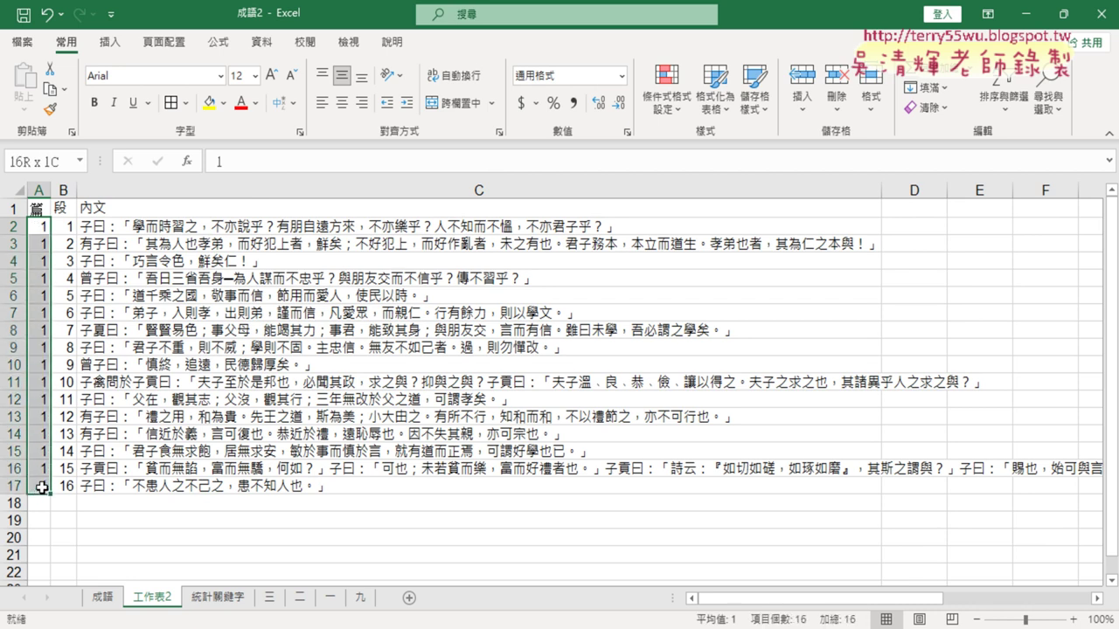
- Turn the Data tab filter on and off from C1, then return to Word
{"action": "left_click_drag", "start_coordinate": [253, 229], "coordinate": [306, 485]}
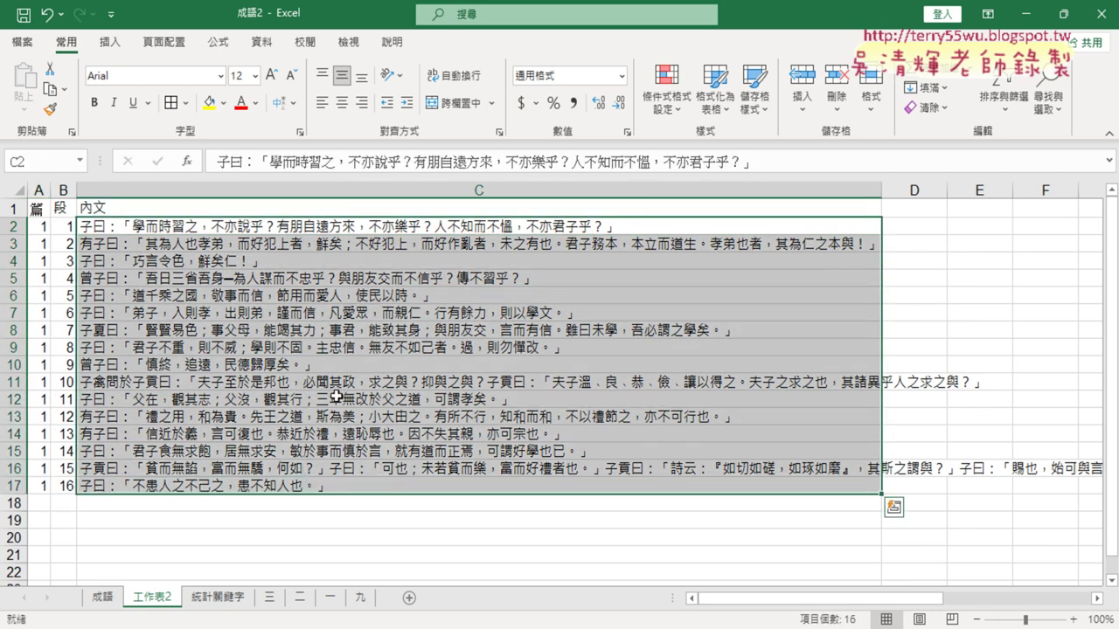
{"action": "left_click", "coordinate": [279, 213]}
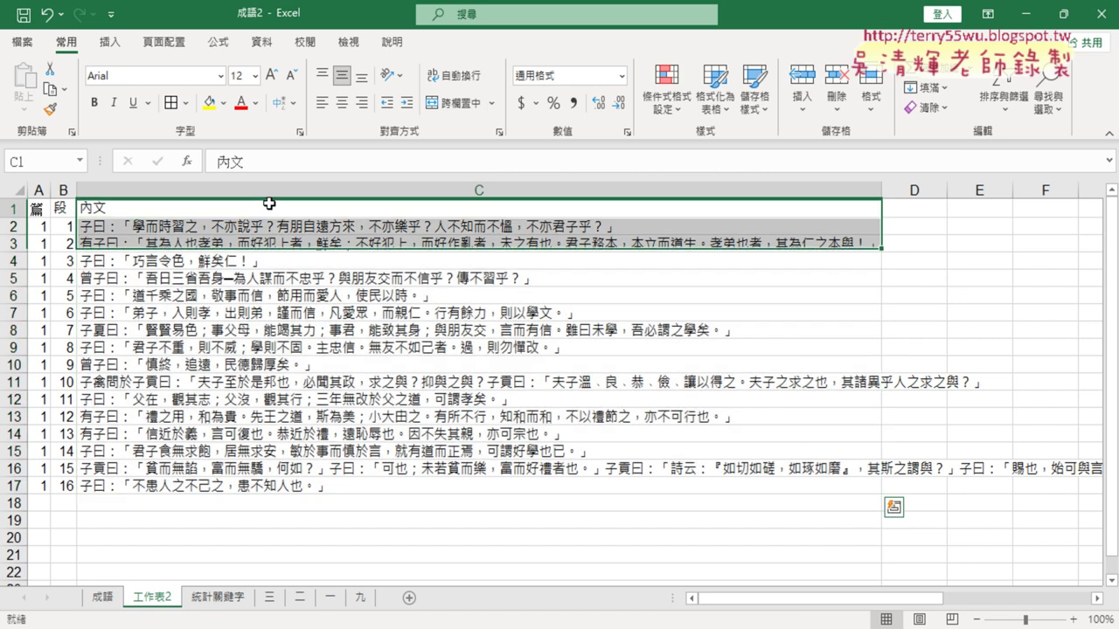
{"action": "left_click", "coordinate": [265, 44]}
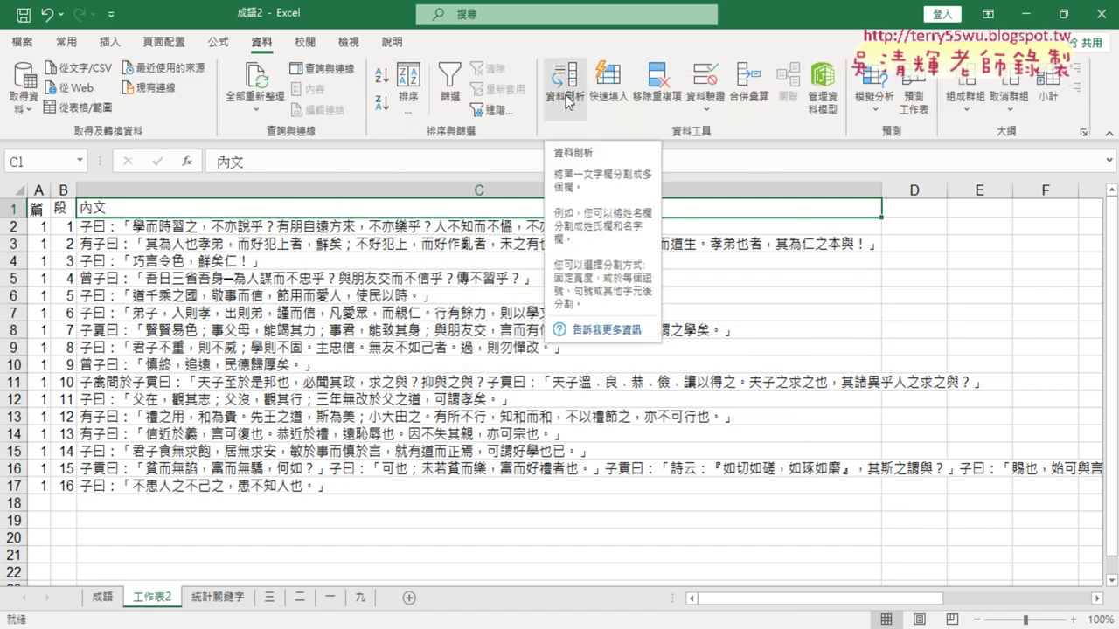
{"action": "left_click", "coordinate": [450, 92]}
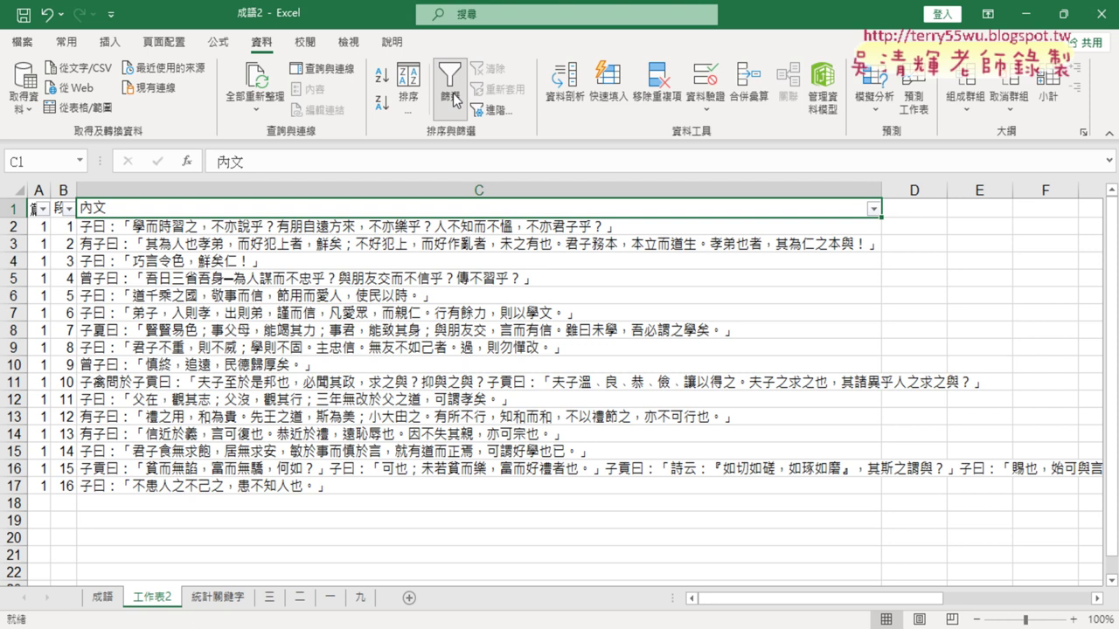
{"action": "left_click", "coordinate": [453, 93]}
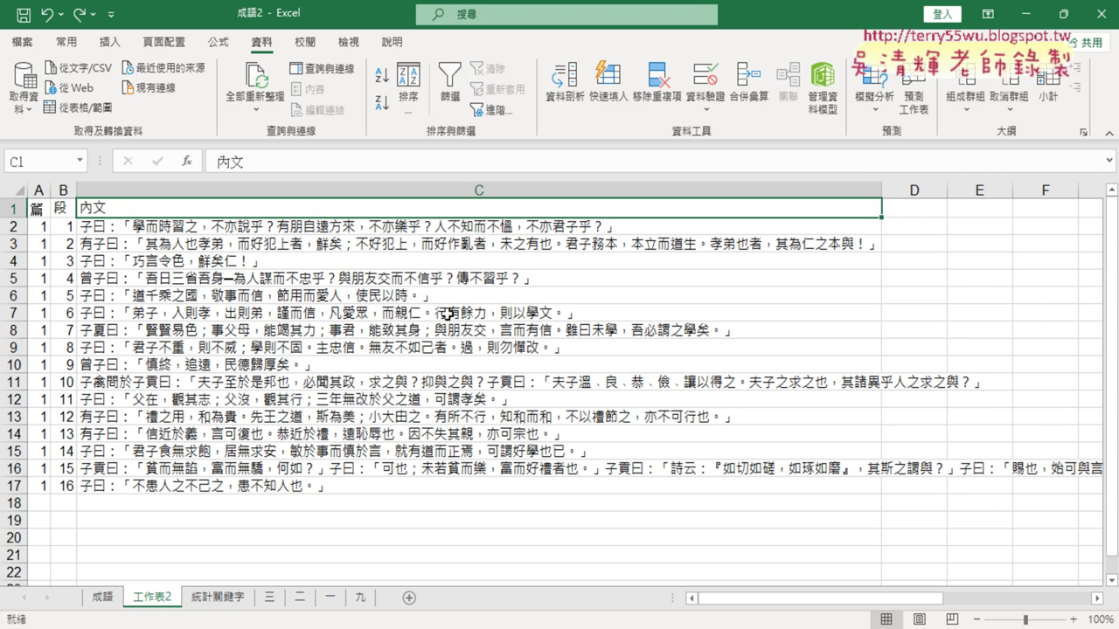
{"action": "key", "text": "alt+Tab"}
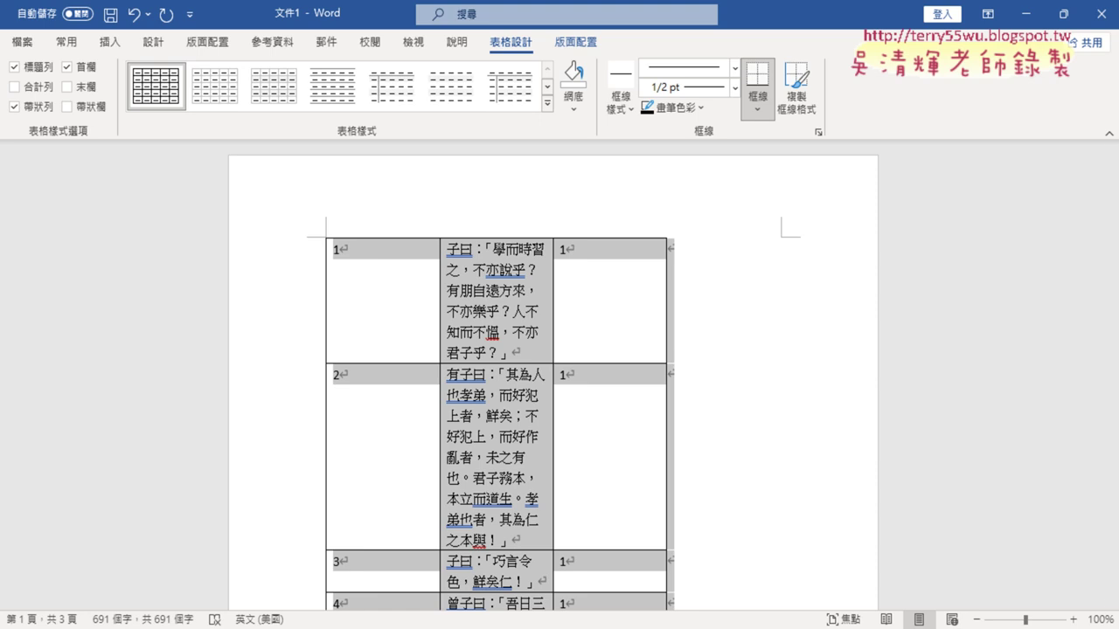
- Copy the sixteen 學而第一 passages from the Edge page
{"action": "key", "text": "alt+Tab"}
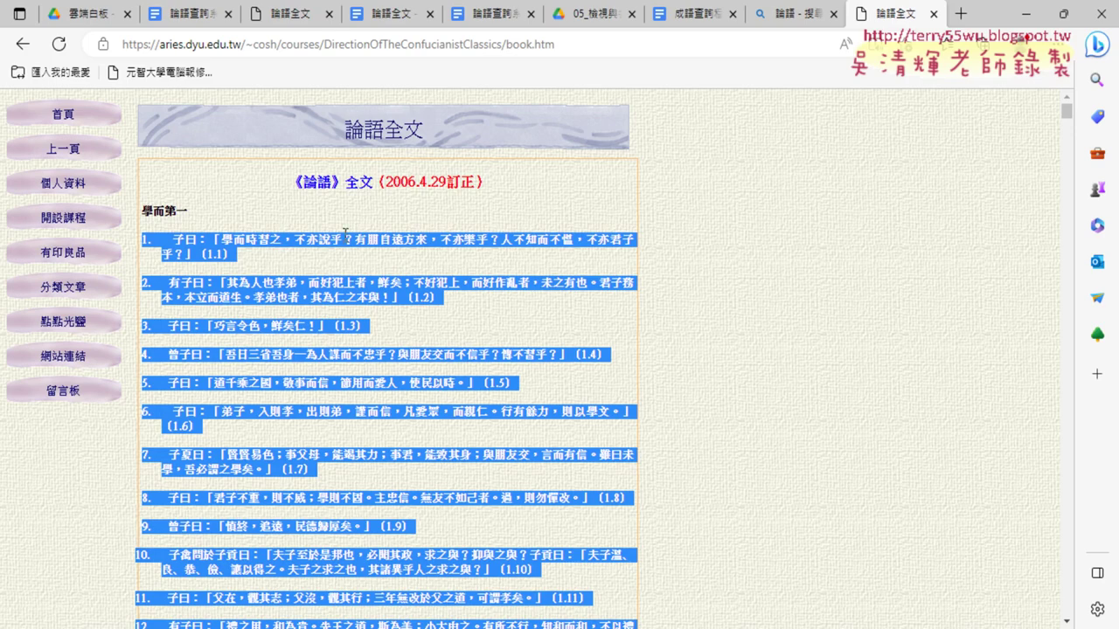
{"action": "left_click", "coordinate": [346, 231]}
{"action": "left_click_drag", "start_coordinate": [145, 240], "coordinate": [404, 469]}
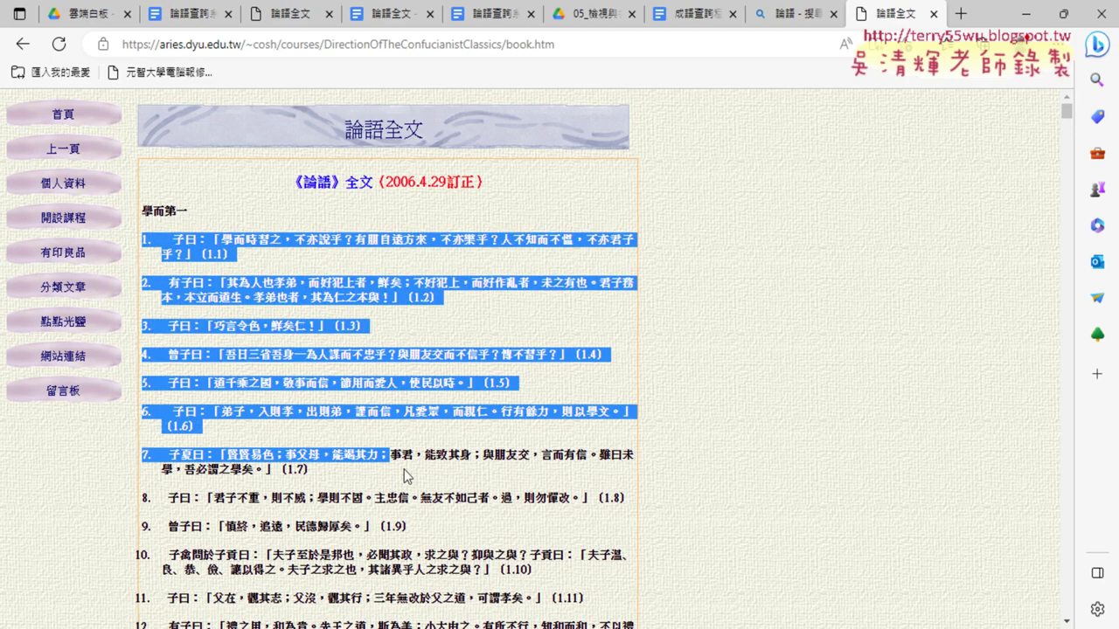
{"action": "scroll", "coordinate": [403, 469], "scroll_direction": "down", "scroll_amount": 7}
{"action": "left_click_drag", "start_coordinate": [492, 372], "coordinate": [485, 190]}
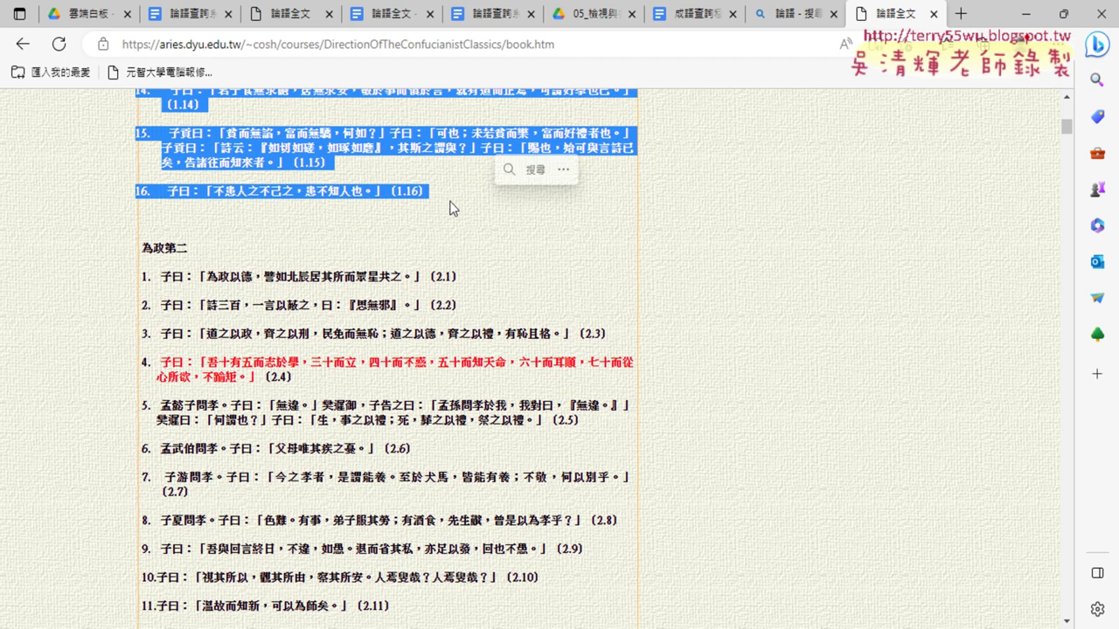
{"action": "right_click", "coordinate": [407, 187]}
{"action": "left_click", "coordinate": [450, 199]}
- Paste them as plain text into new blank document 文件2 and open Find and Replace
{"action": "key", "text": "alt+Tab"}
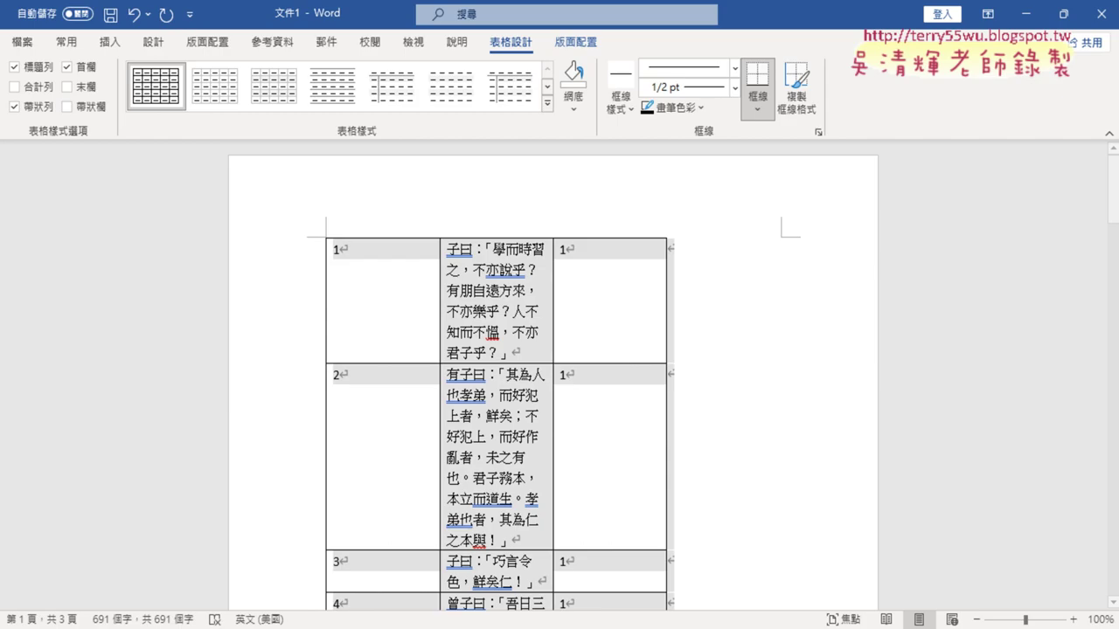
{"action": "left_click", "coordinate": [24, 39]}
{"action": "left_click", "coordinate": [221, 171]}
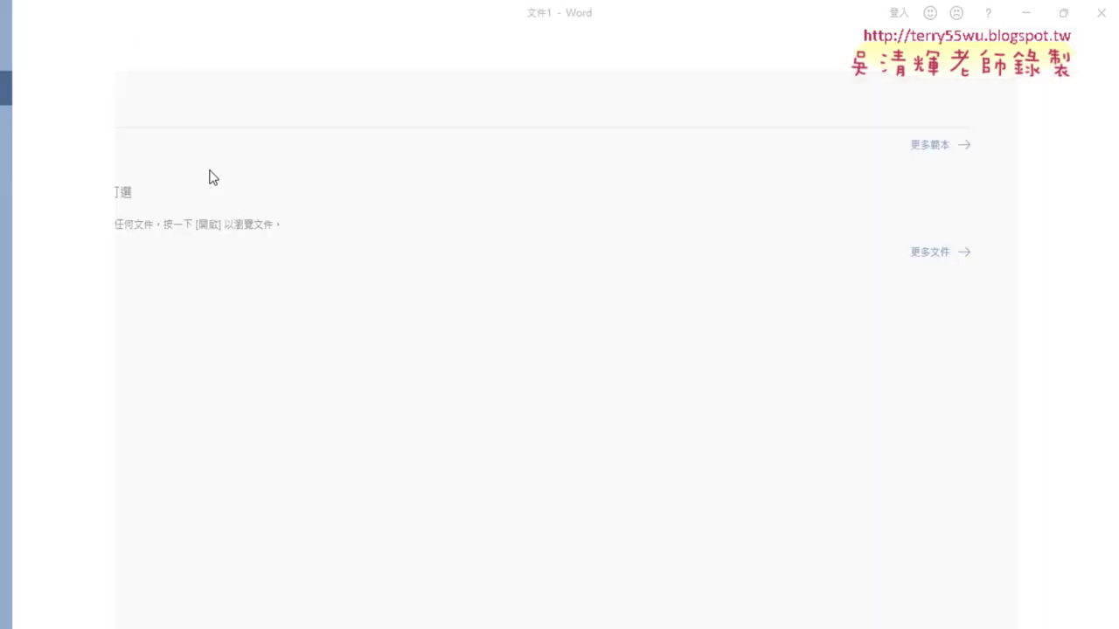
{"action": "key", "text": "ctrl+v"}
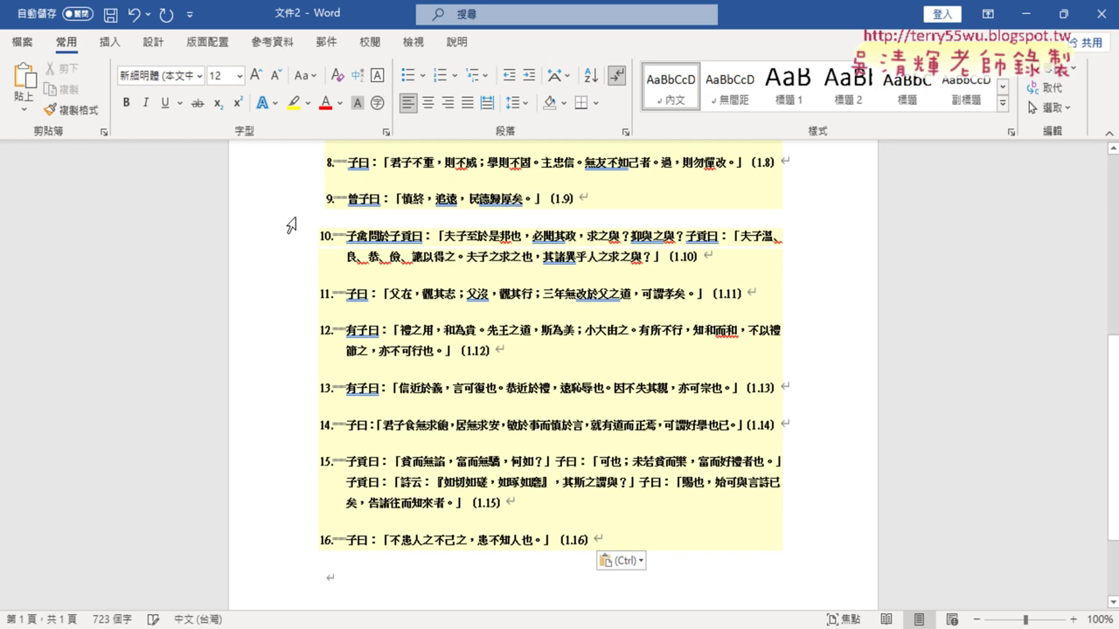
{"action": "left_click", "coordinate": [617, 562]}
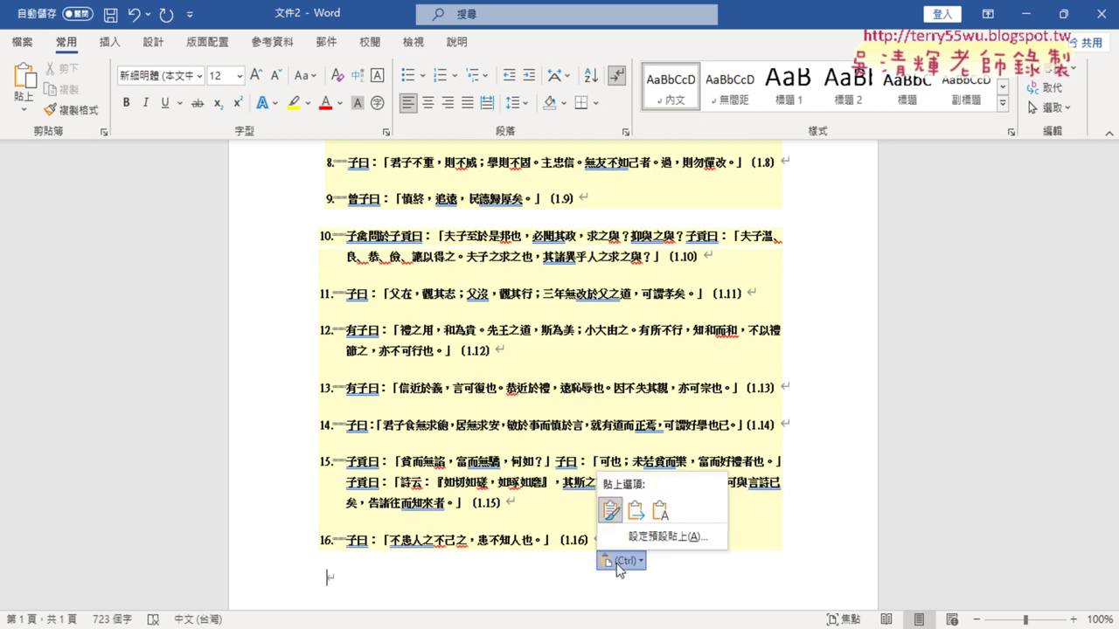
{"action": "left_click", "coordinate": [673, 511]}
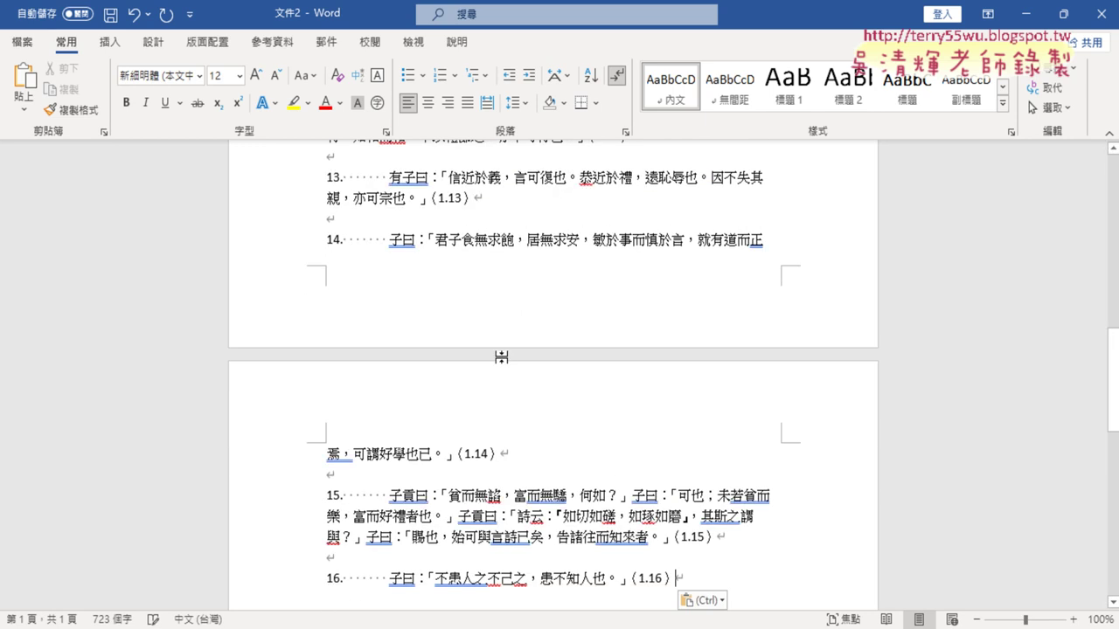
{"action": "key", "text": "ctrl+h"}
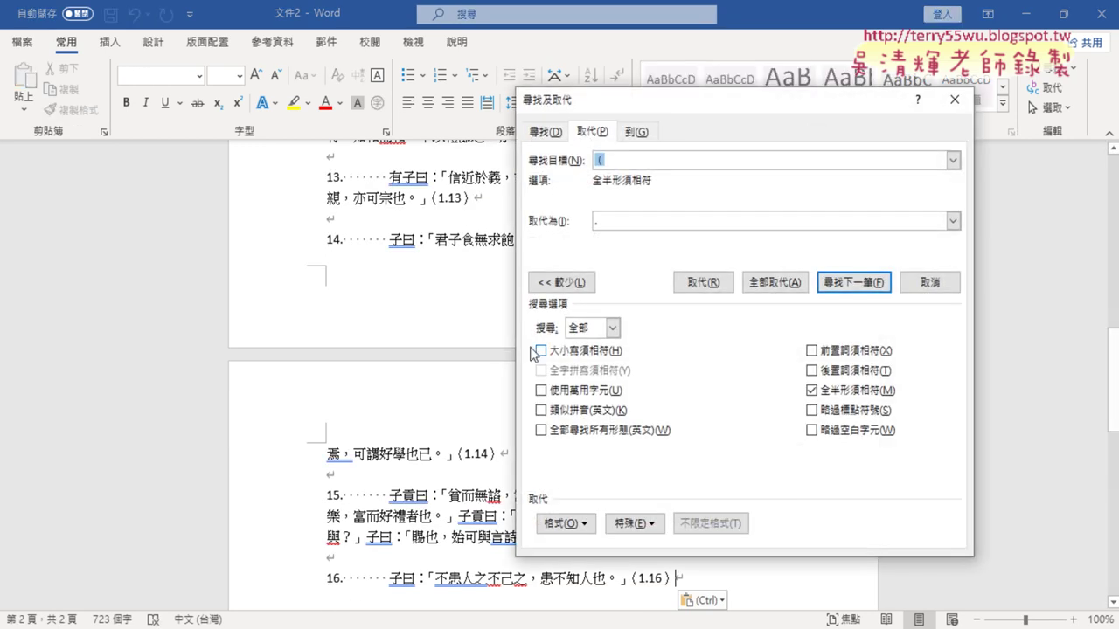
- Replace every double paragraph mark ^p^p with a single ^p to remove the blank lines
{"action": "left_click", "coordinate": [640, 523]}
{"action": "left_click", "coordinate": [718, 100]}
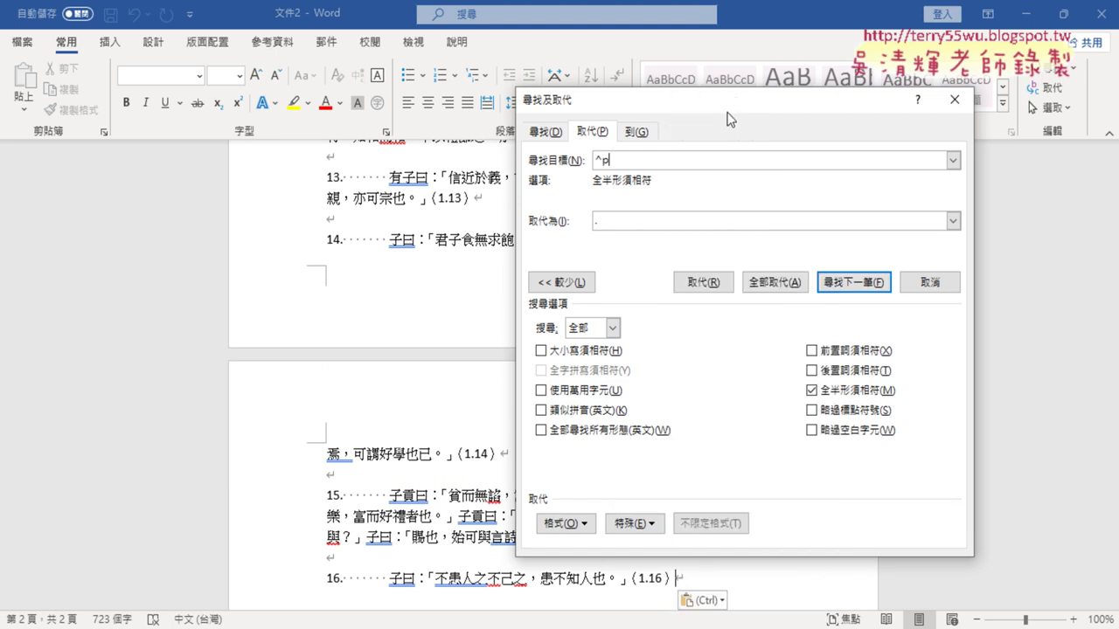
{"action": "left_click", "coordinate": [636, 525]}
{"action": "left_click", "coordinate": [718, 100]}
{"action": "left_click", "coordinate": [624, 222]}
{"action": "left_click", "coordinate": [641, 523]}
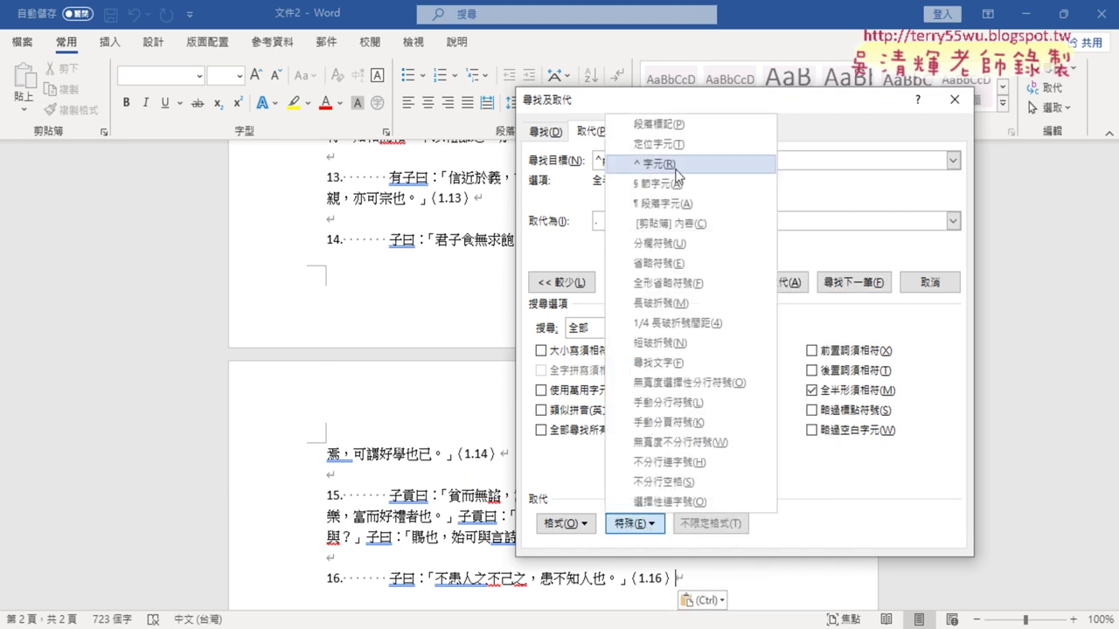
{"action": "left_click", "coordinate": [725, 122]}
{"action": "left_click", "coordinate": [774, 289]}
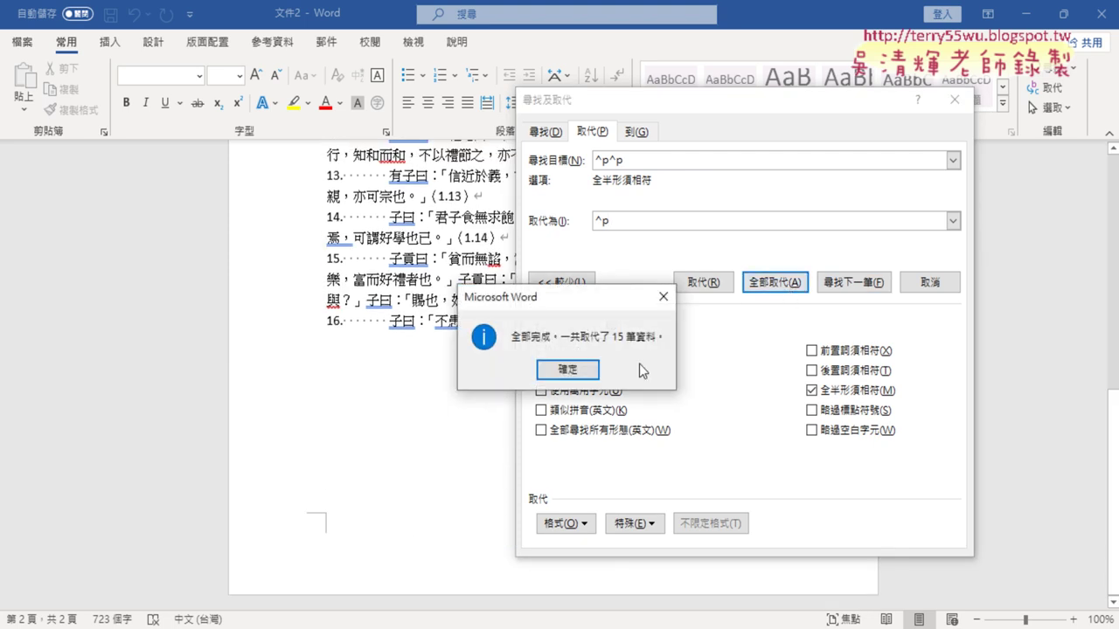
{"action": "left_click", "coordinate": [570, 367]}
- Delete the spaces after the passage numbers with Replace All, making 112 replacements
{"action": "left_click", "coordinate": [874, 292]}
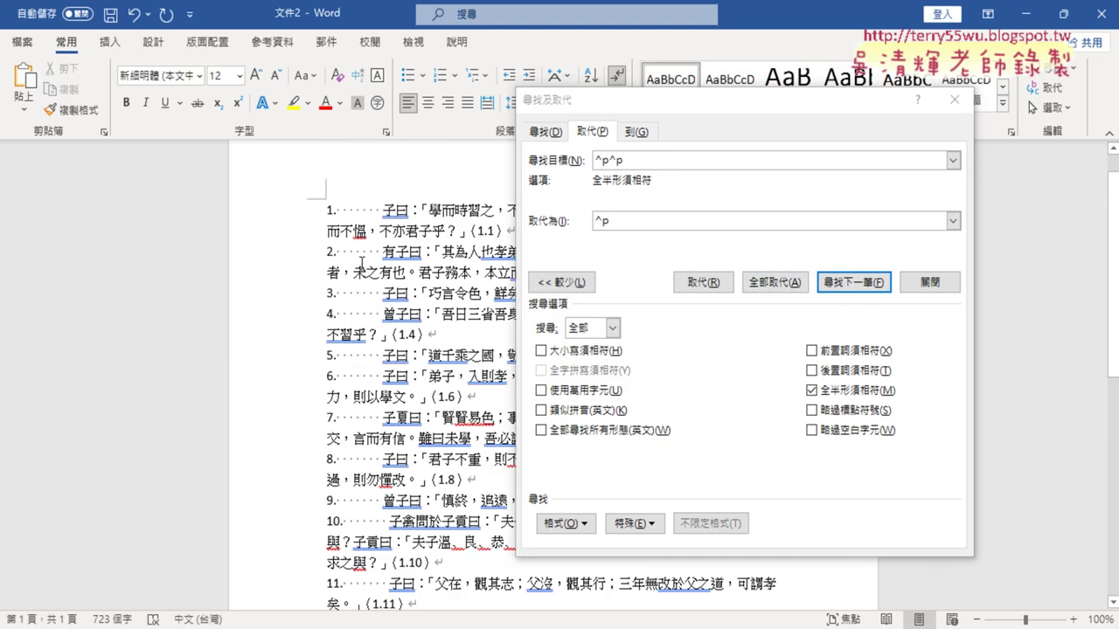
{"action": "left_click", "coordinate": [769, 160]}
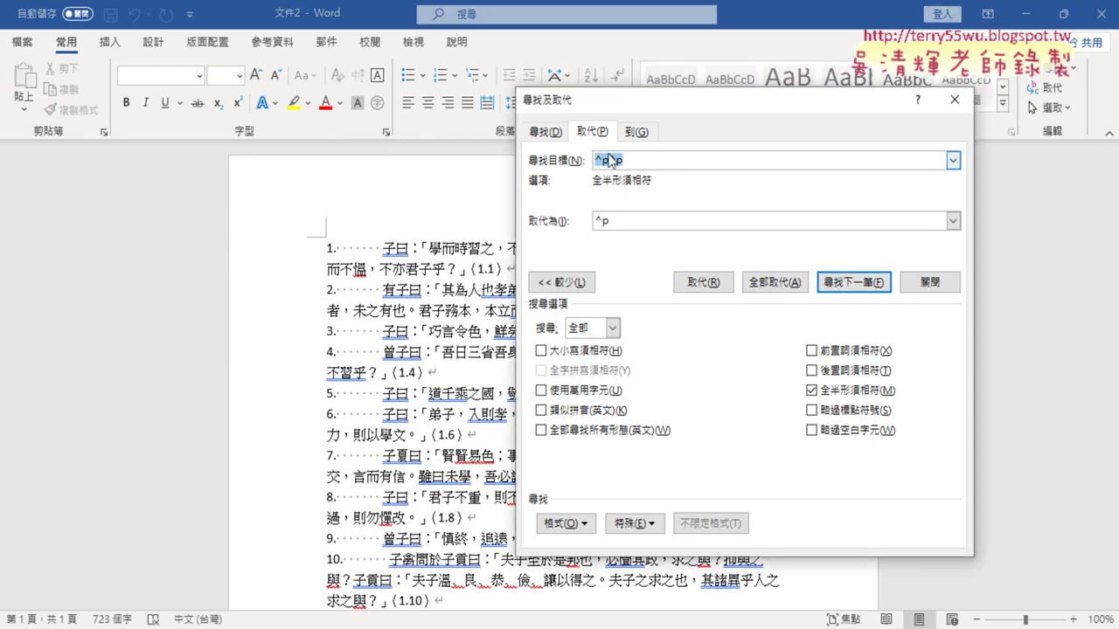
{"action": "key", "text": "BackSpace"}
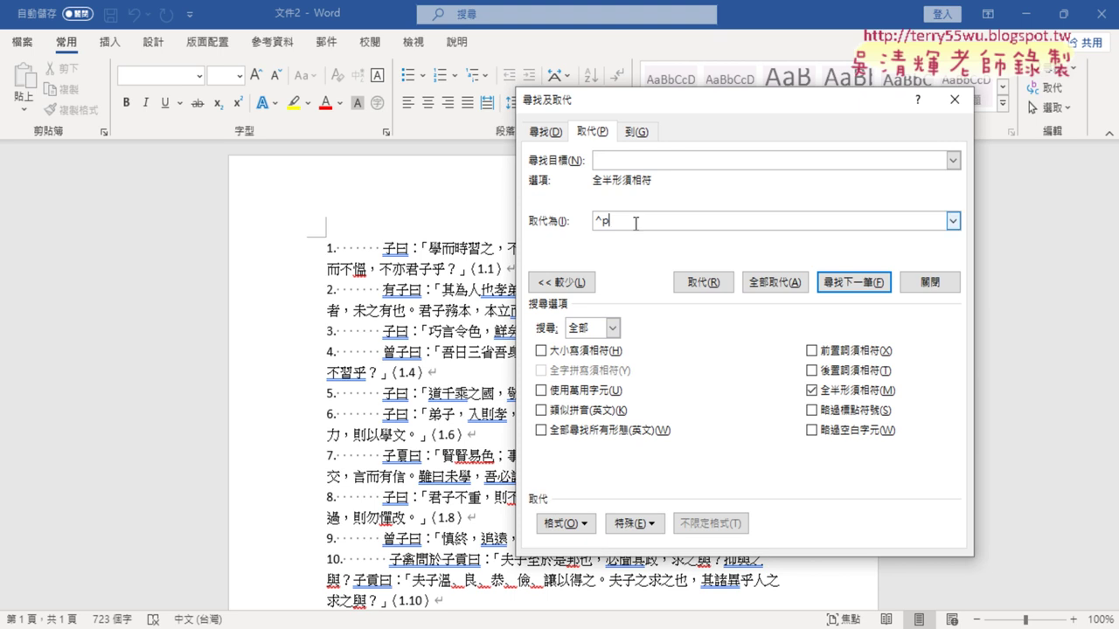
{"action": "left_click_drag", "start_coordinate": [635, 220], "coordinate": [559, 217]}
{"action": "key", "text": "BackSpace"}
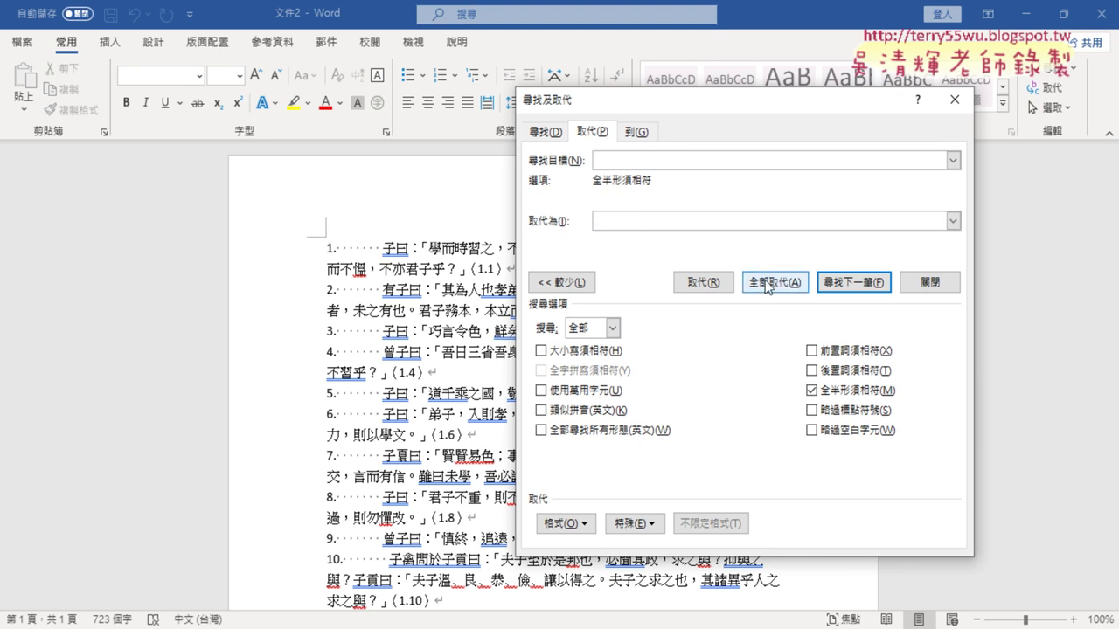
{"action": "left_click", "coordinate": [769, 284]}
{"action": "left_click", "coordinate": [588, 369]}
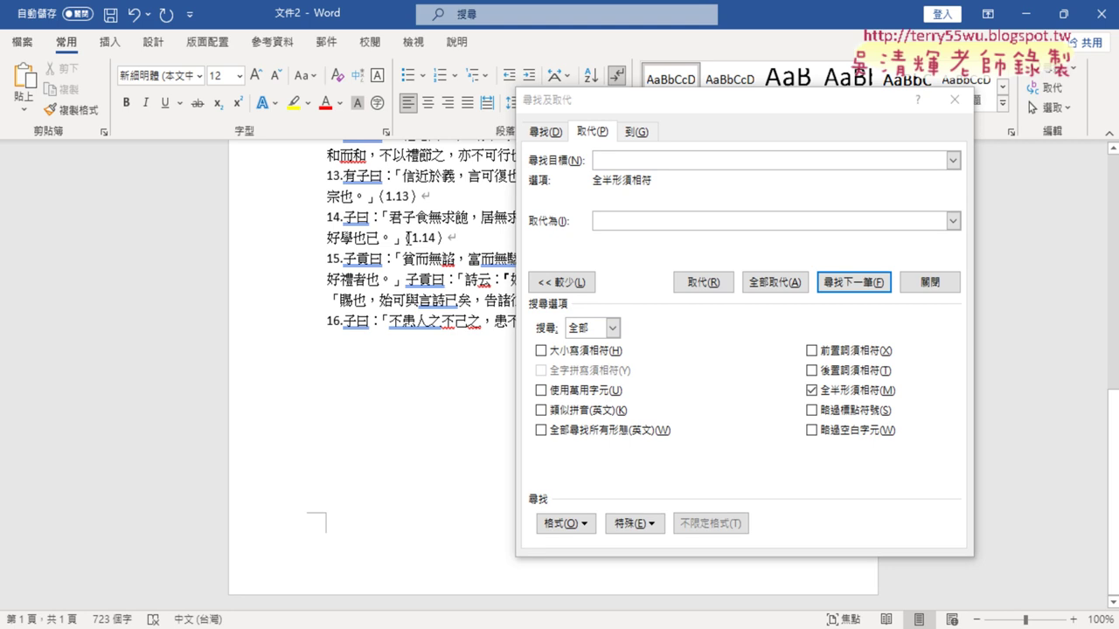
- Copy the 〈 character and replace all 16 occurrences with a period, then close the dialog
{"action": "left_click_drag", "start_coordinate": [411, 237], "coordinate": [399, 237]}
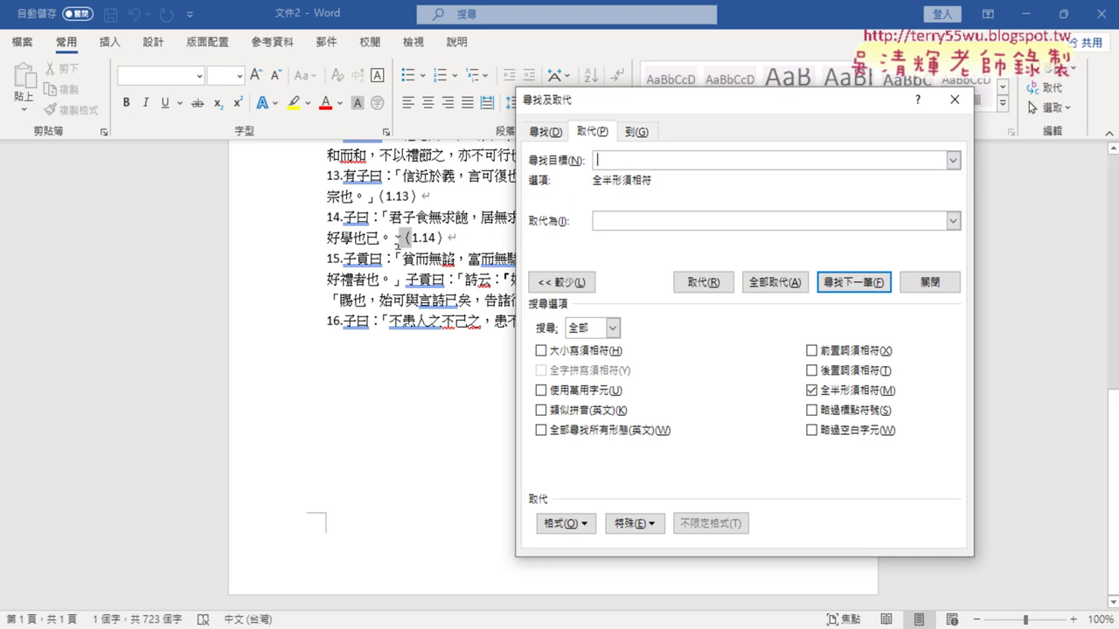
{"action": "left_click", "coordinate": [403, 242]}
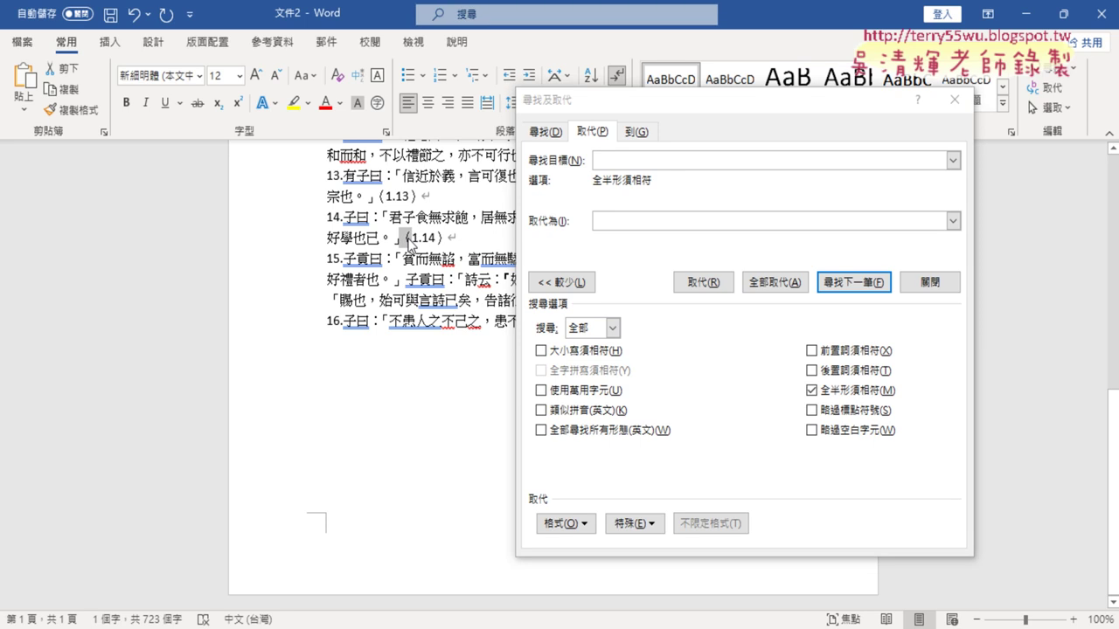
{"action": "right_click", "coordinate": [408, 244]}
{"action": "left_click", "coordinate": [476, 258]}
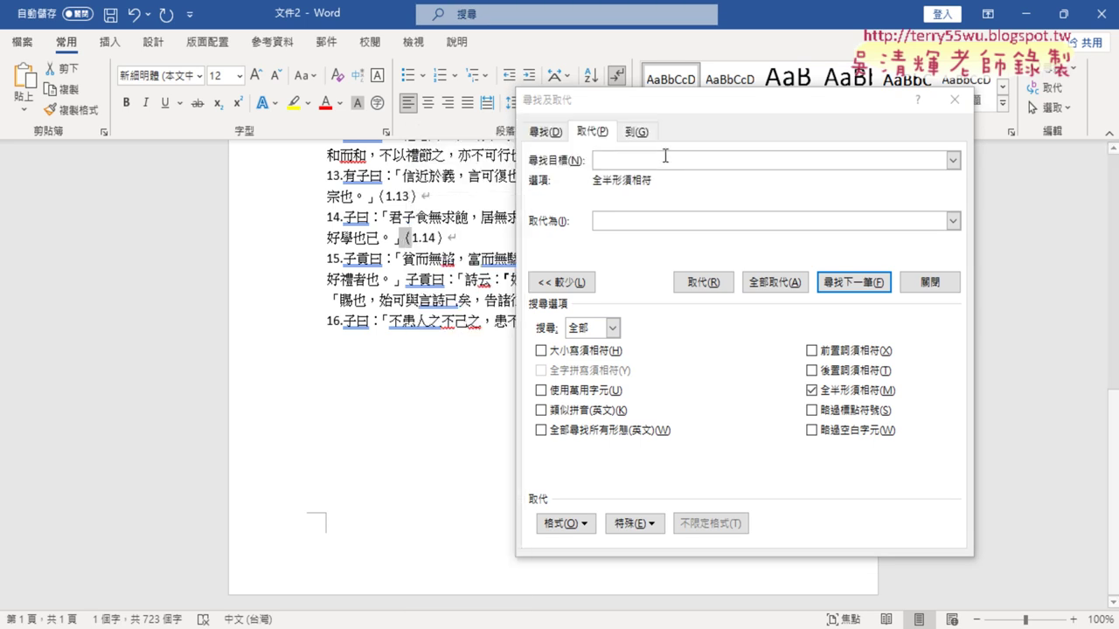
{"action": "left_click", "coordinate": [665, 157]}
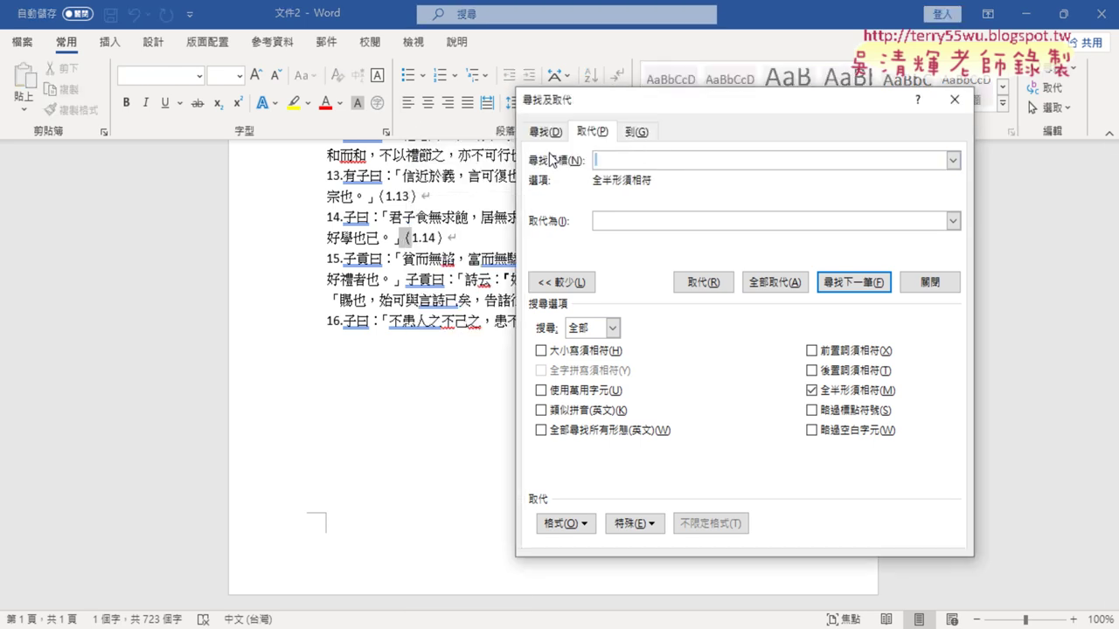
{"action": "type", "text": "〈"}
{"action": "left_click", "coordinate": [734, 218]}
{"action": "type", "text": "."}
{"action": "left_click", "coordinate": [776, 283]}
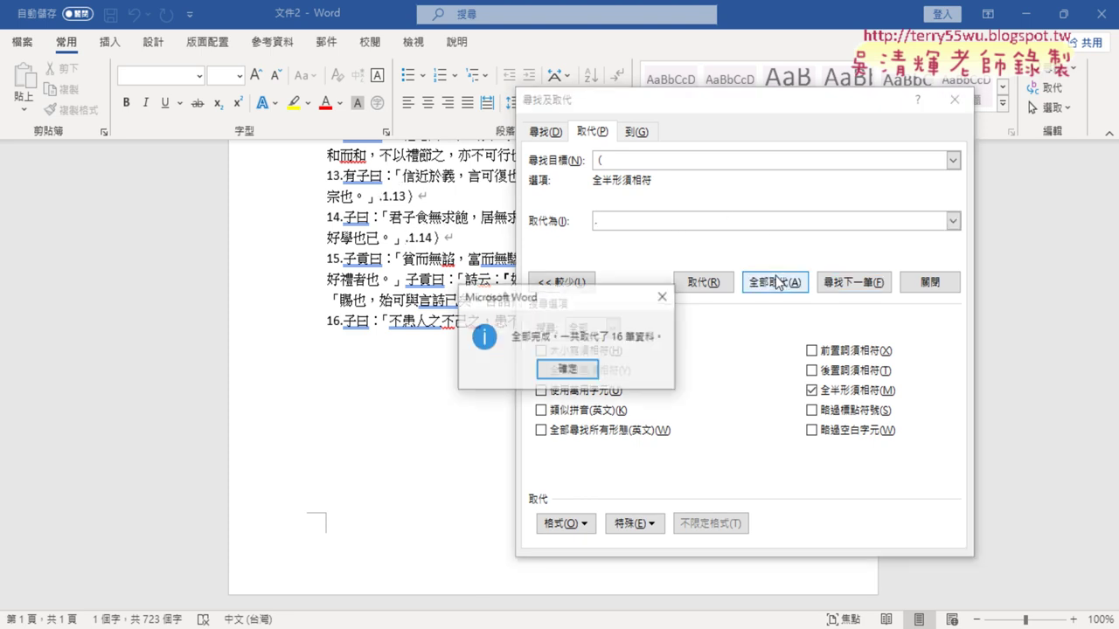
{"action": "left_click", "coordinate": [598, 370]}
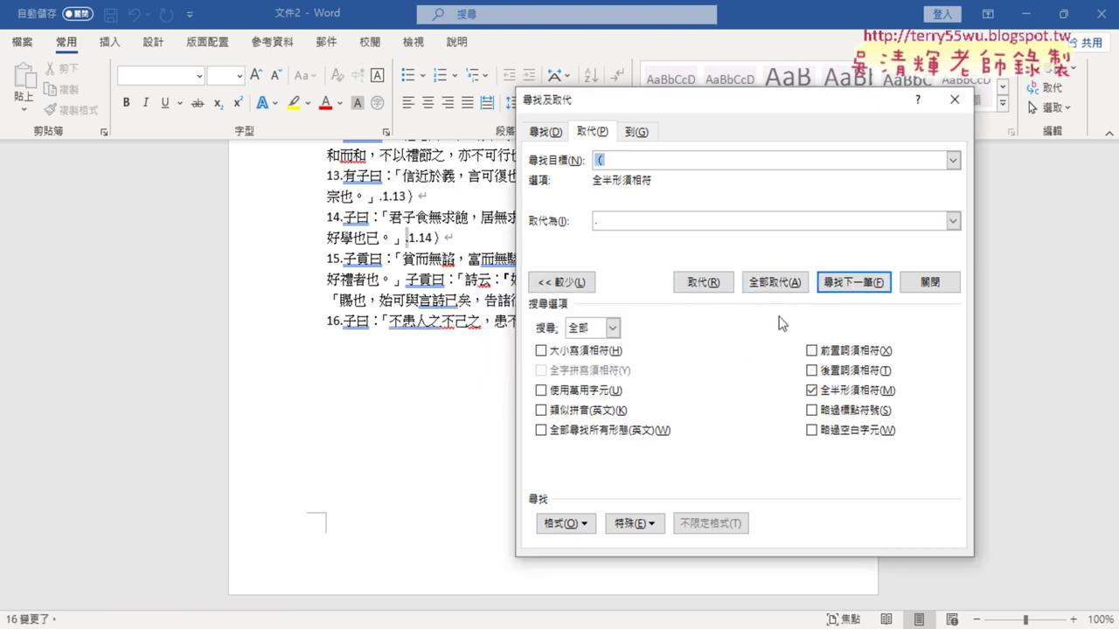
{"action": "left_click", "coordinate": [934, 282]}
- Convert all the document text into a four-column table with Convert Text to Table
{"action": "key", "text": "ctrl+a"}
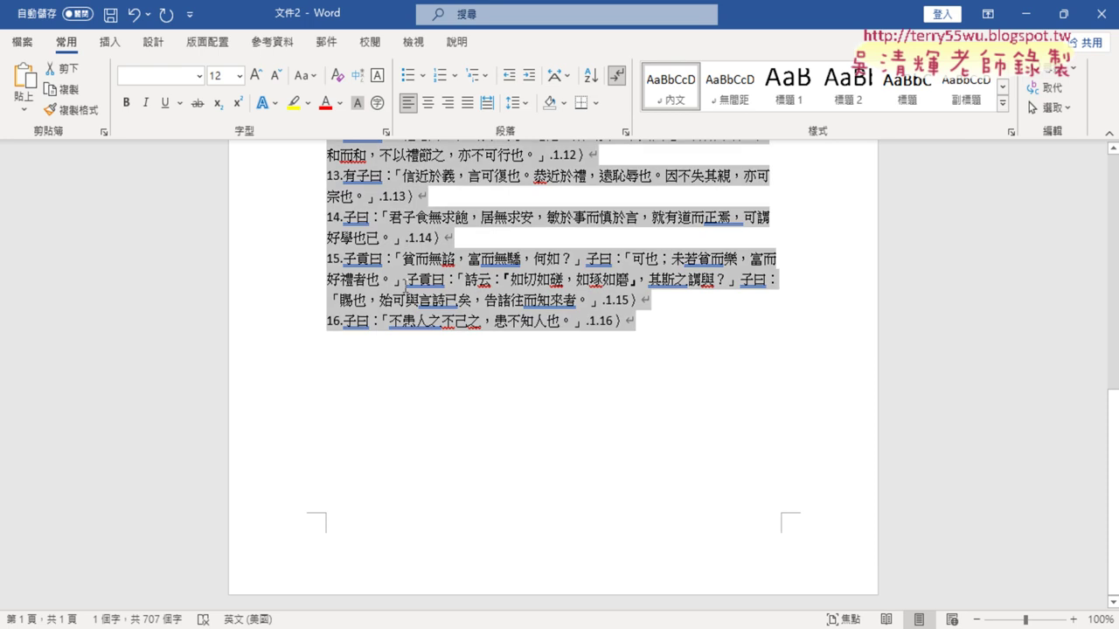
{"action": "left_click", "coordinate": [110, 42]}
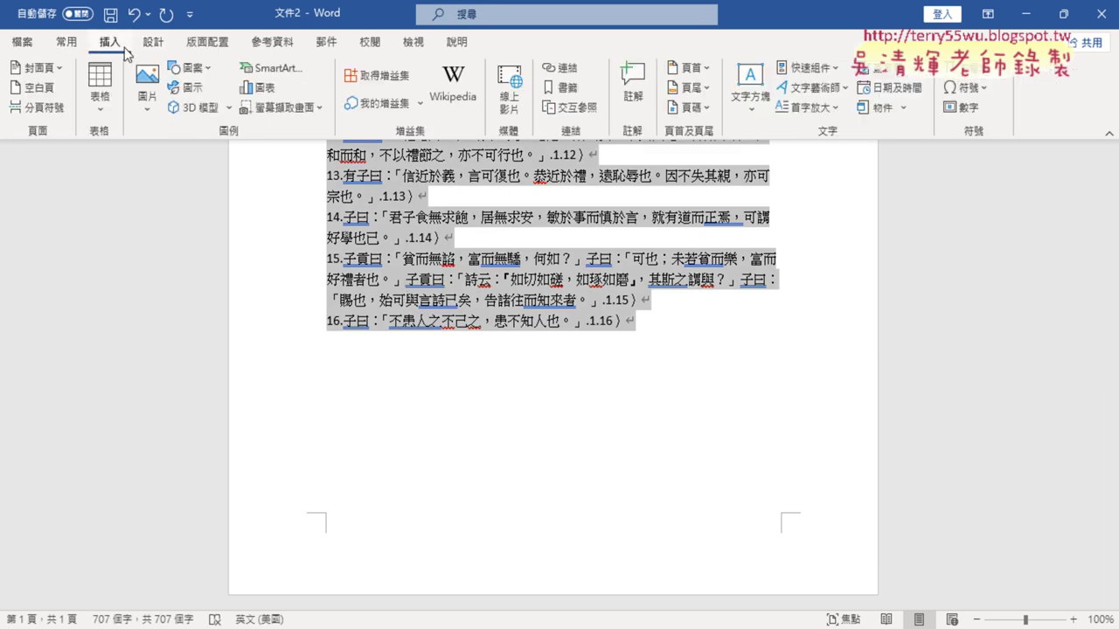
{"action": "left_click", "coordinate": [103, 110]}
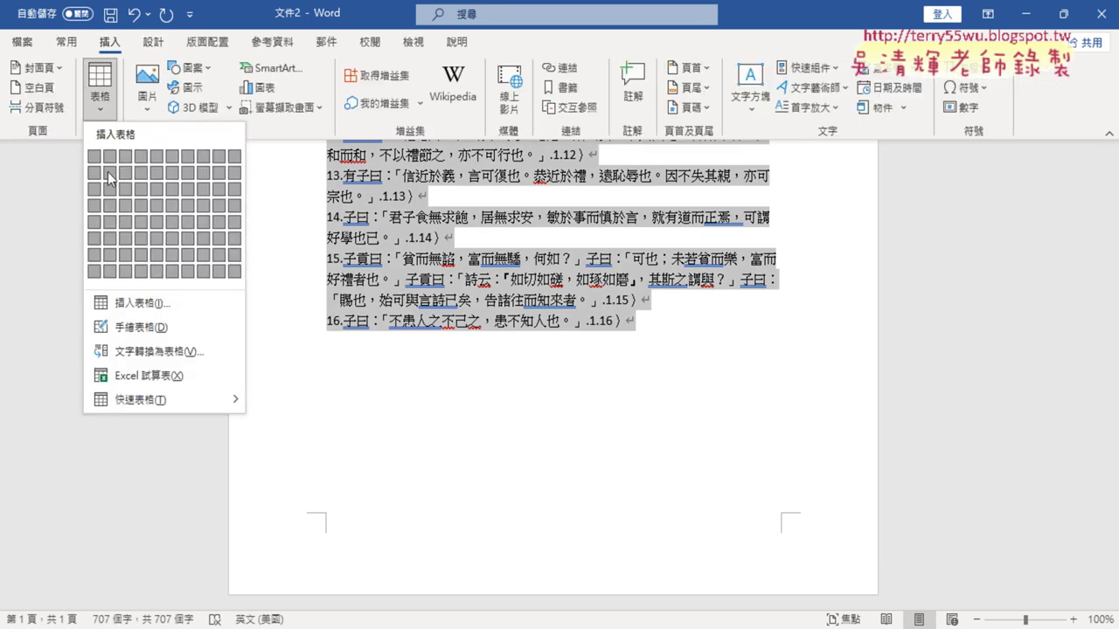
{"action": "left_click", "coordinate": [139, 351]}
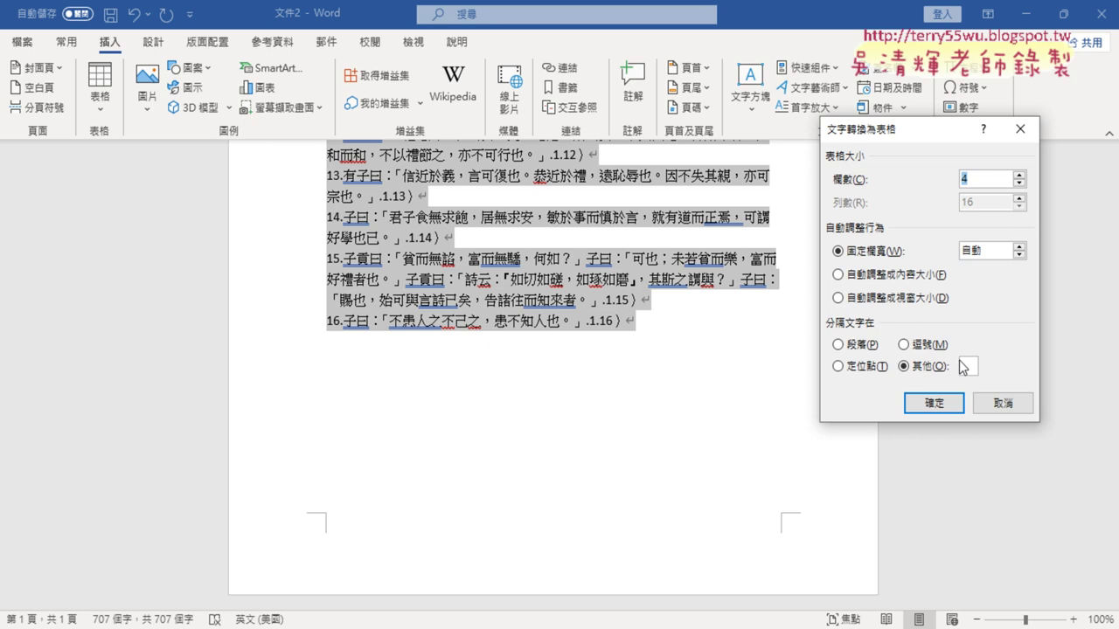
{"action": "left_click", "coordinate": [933, 403]}
- Delete the table's fourth column holding the "1)" numbers
{"action": "scroll", "coordinate": [548, 281], "scroll_direction": "up", "scroll_amount": 10}
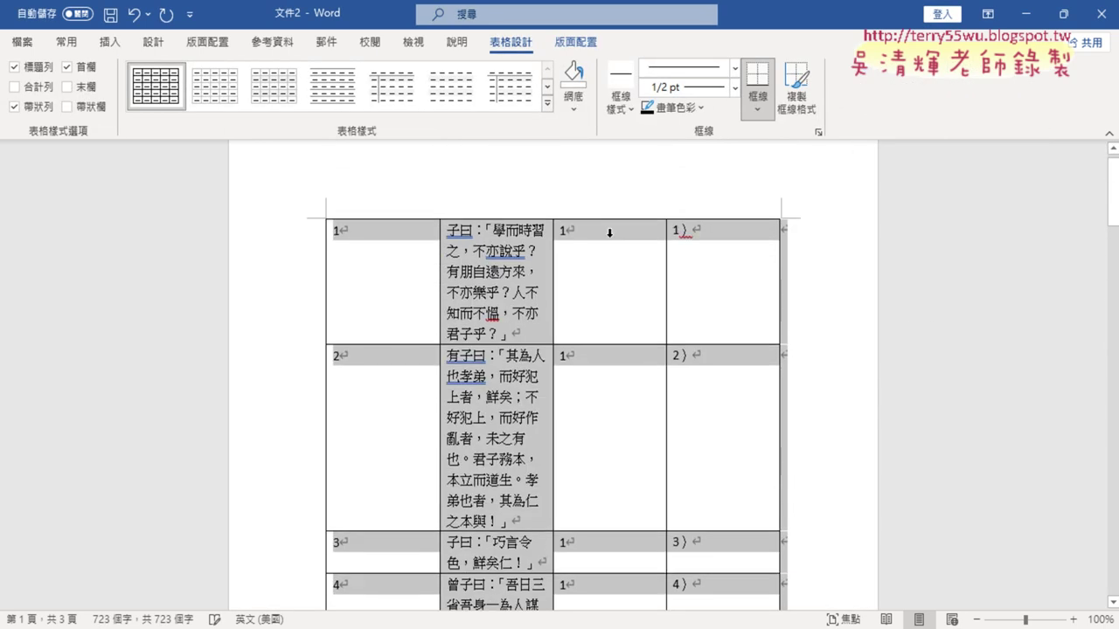
{"action": "left_click", "coordinate": [729, 232]}
{"action": "right_click", "coordinate": [727, 260]}
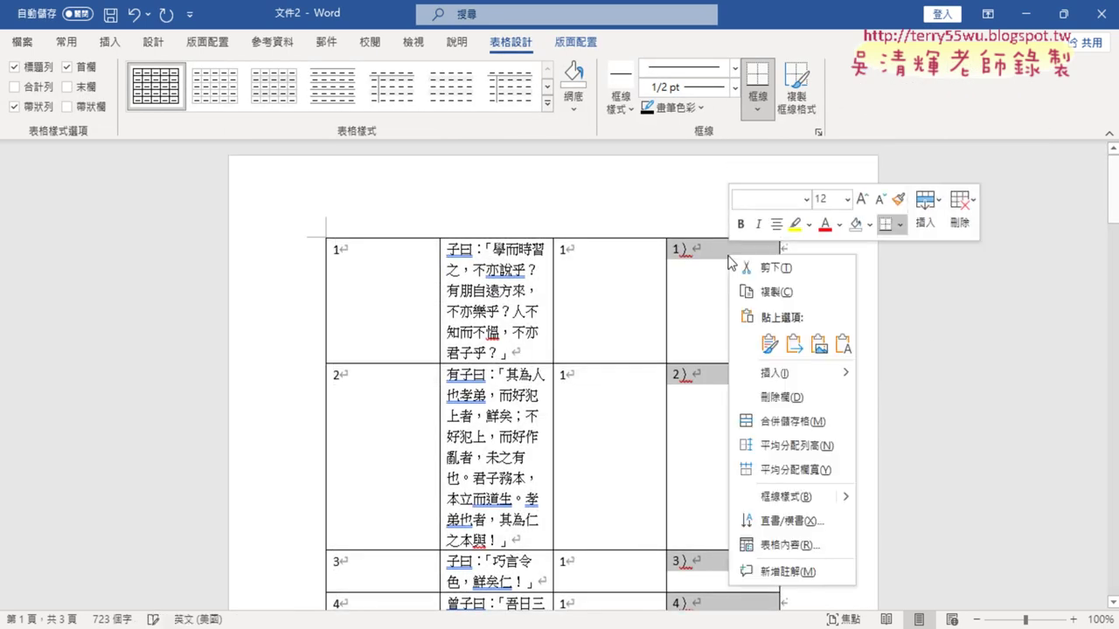
{"action": "left_click", "coordinate": [783, 398]}
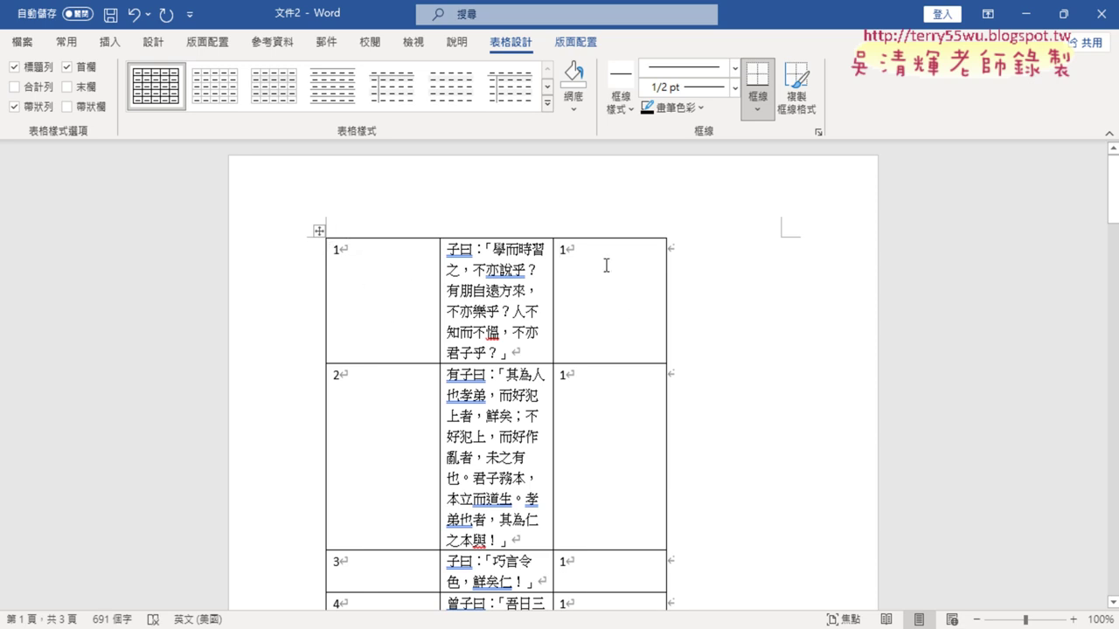
- Select the whole table and copy it
{"action": "left_click", "coordinate": [320, 232]}
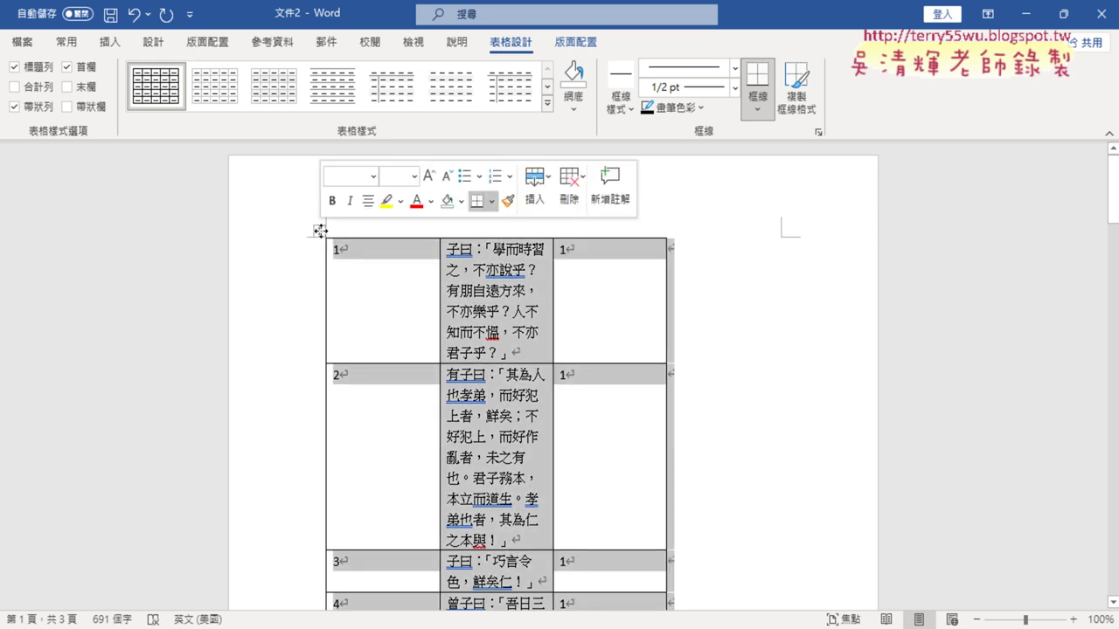
{"action": "right_click", "coordinate": [486, 271]}
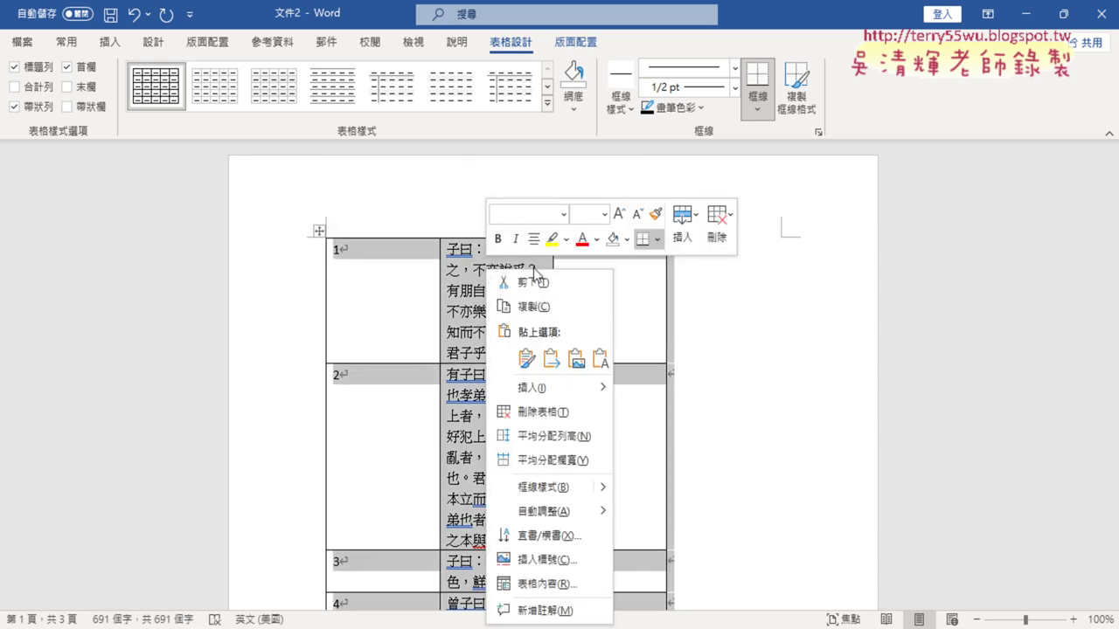
{"action": "left_click", "coordinate": [536, 628]}
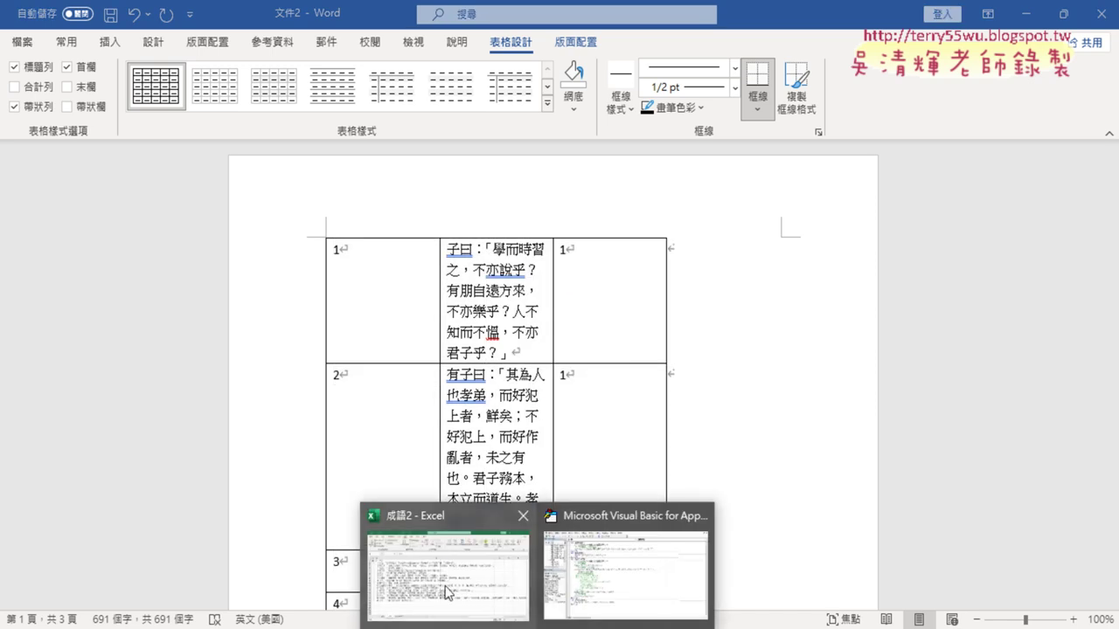
- In Excel workbook 成語2, check the 篇, 段, 內文 headers and the last passage number in B17
{"action": "left_click", "coordinate": [449, 591]}
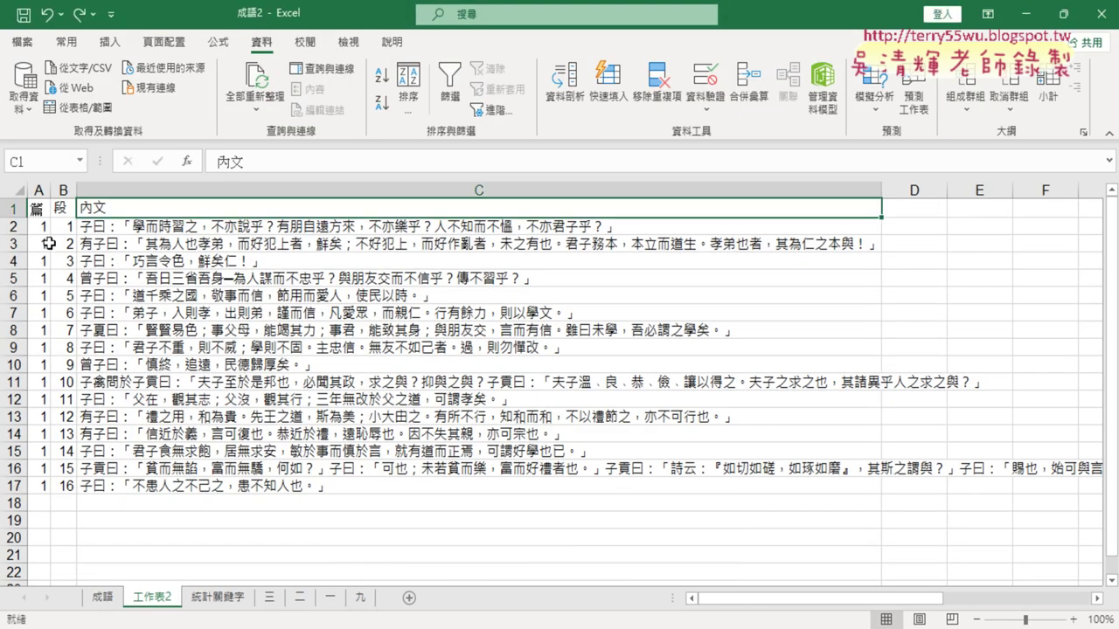
{"action": "left_click_drag", "start_coordinate": [35, 207], "coordinate": [123, 207]}
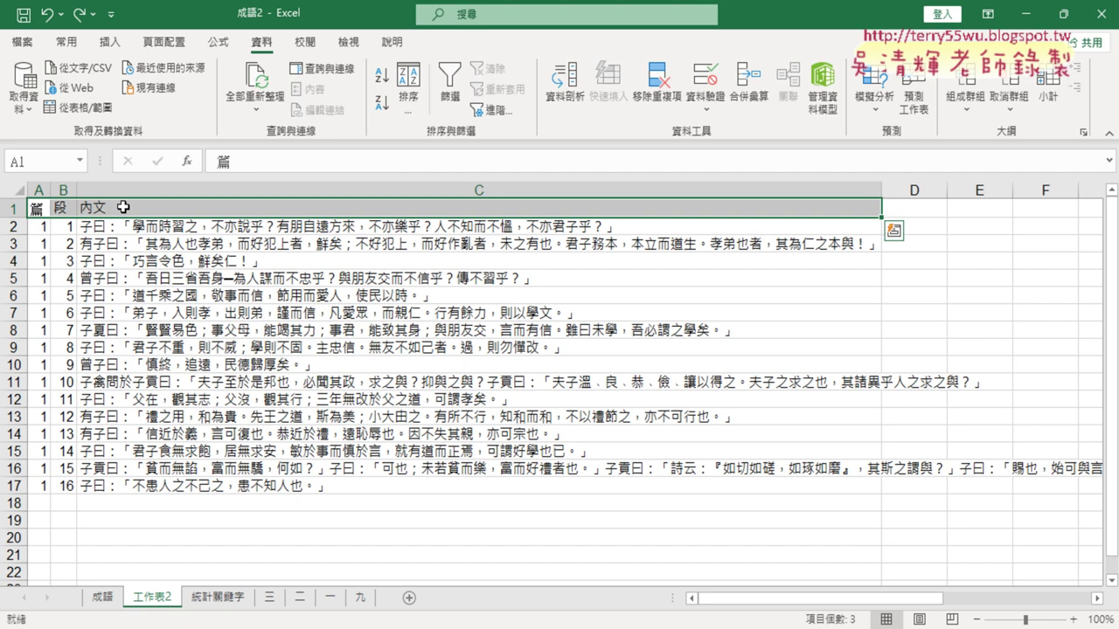
{"action": "left_click", "coordinate": [64, 487]}
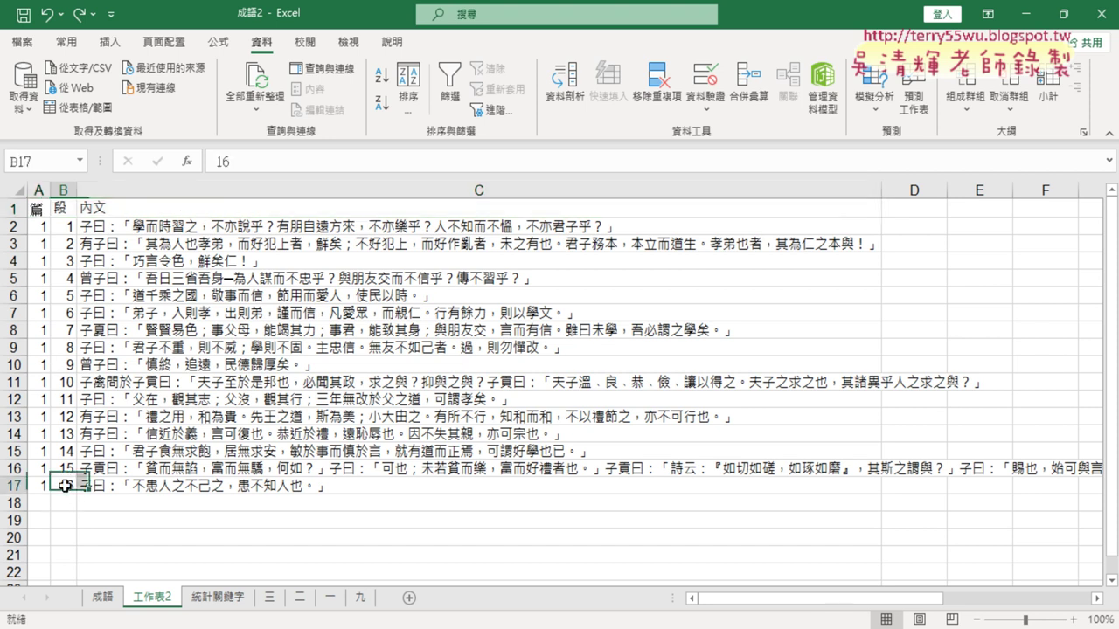
{"action": "left_click", "coordinate": [44, 503]}
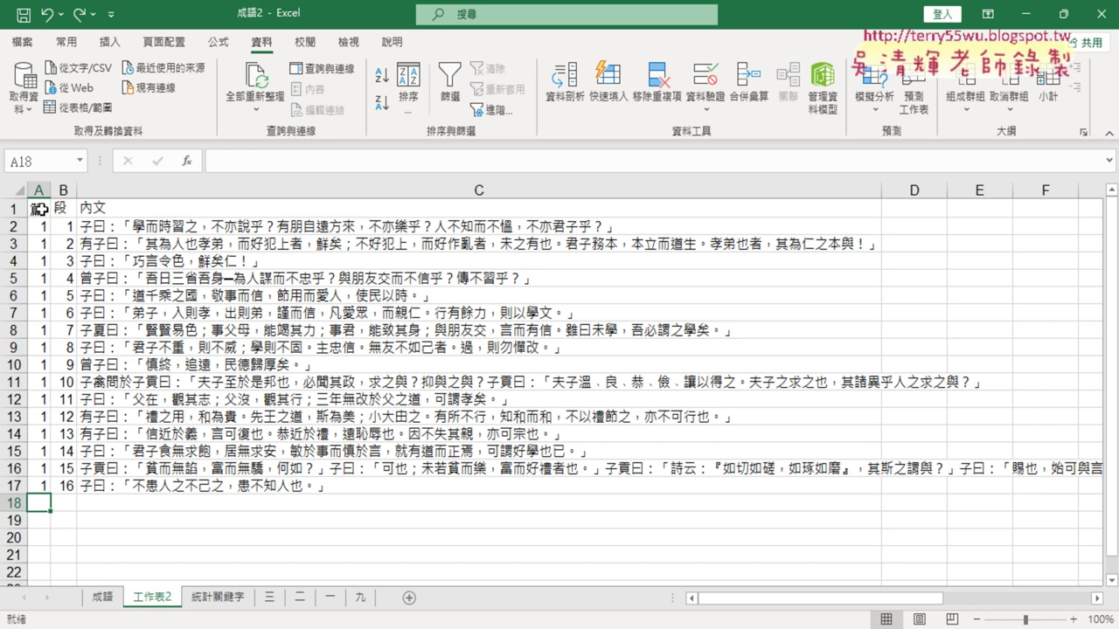
- Review columns A–C, then open the 統計關鍵字 sheet and select keywords A2:A11
{"action": "left_click_drag", "start_coordinate": [38, 190], "coordinate": [110, 189]}
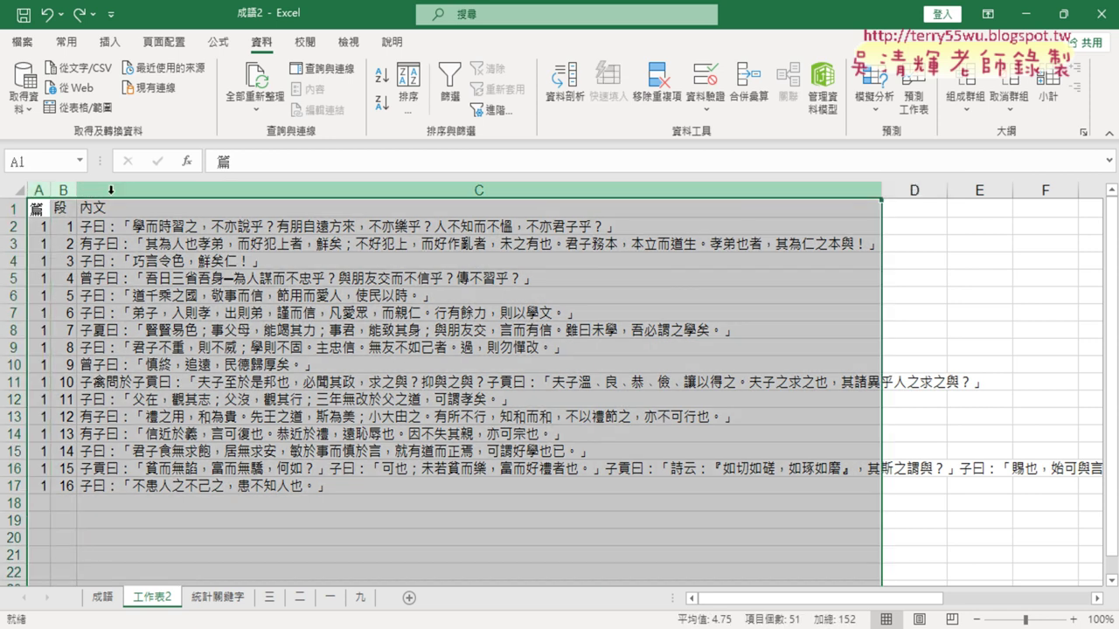
{"action": "left_click", "coordinate": [369, 212]}
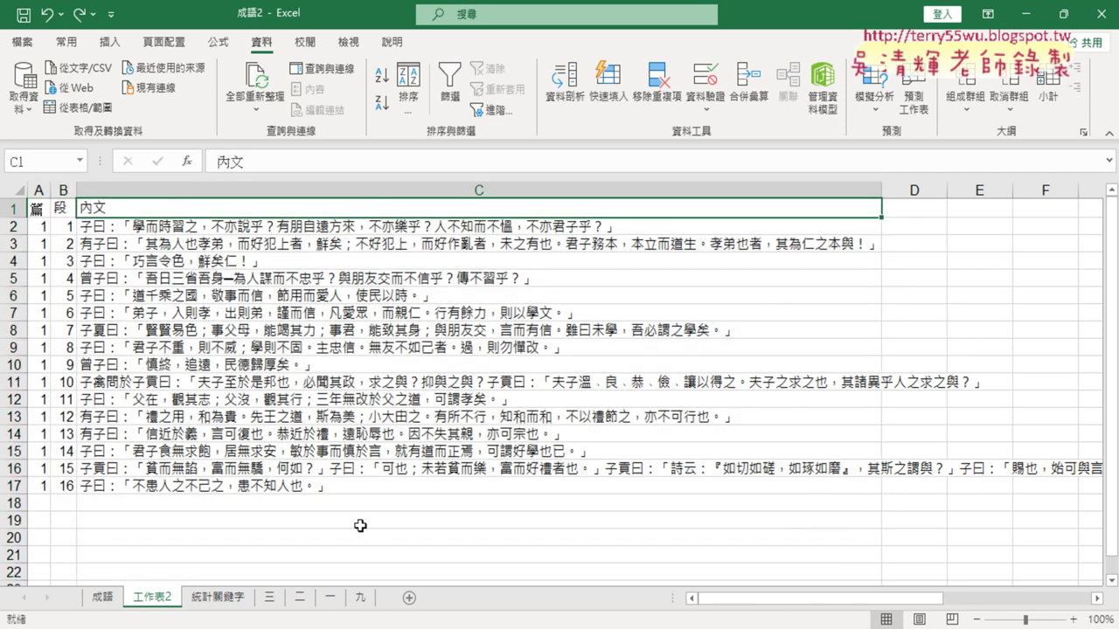
{"action": "left_click", "coordinate": [223, 601]}
{"action": "left_click_drag", "start_coordinate": [62, 229], "coordinate": [60, 389]}
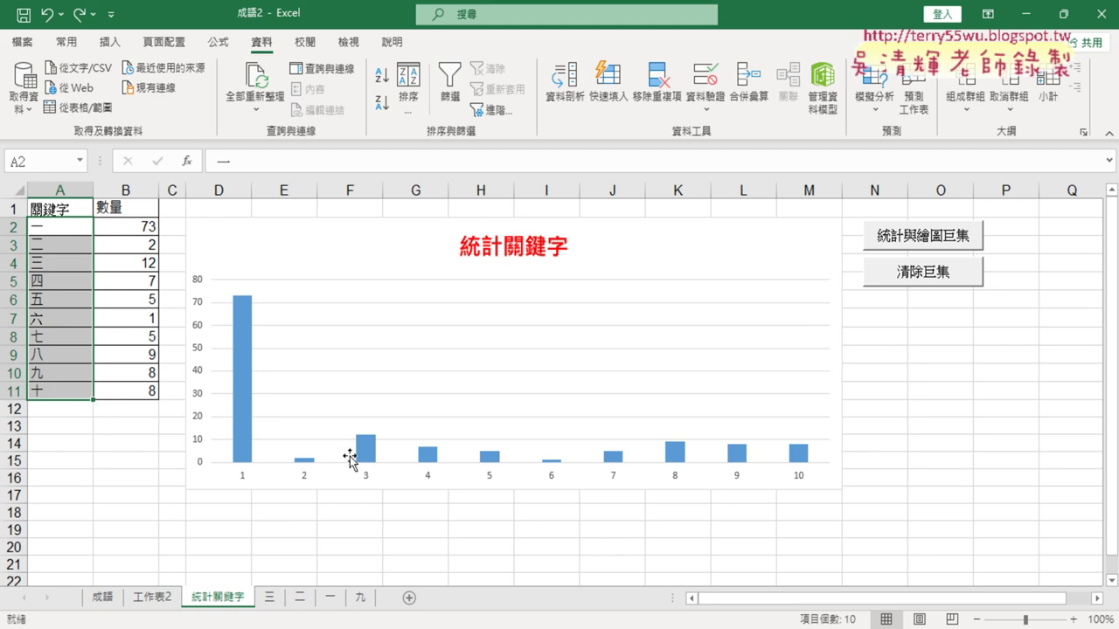
- Switch back to the 成語 sheet listing idioms from 一刀兩斷 with their 解釋 and 例句
{"action": "left_click", "coordinate": [102, 597]}
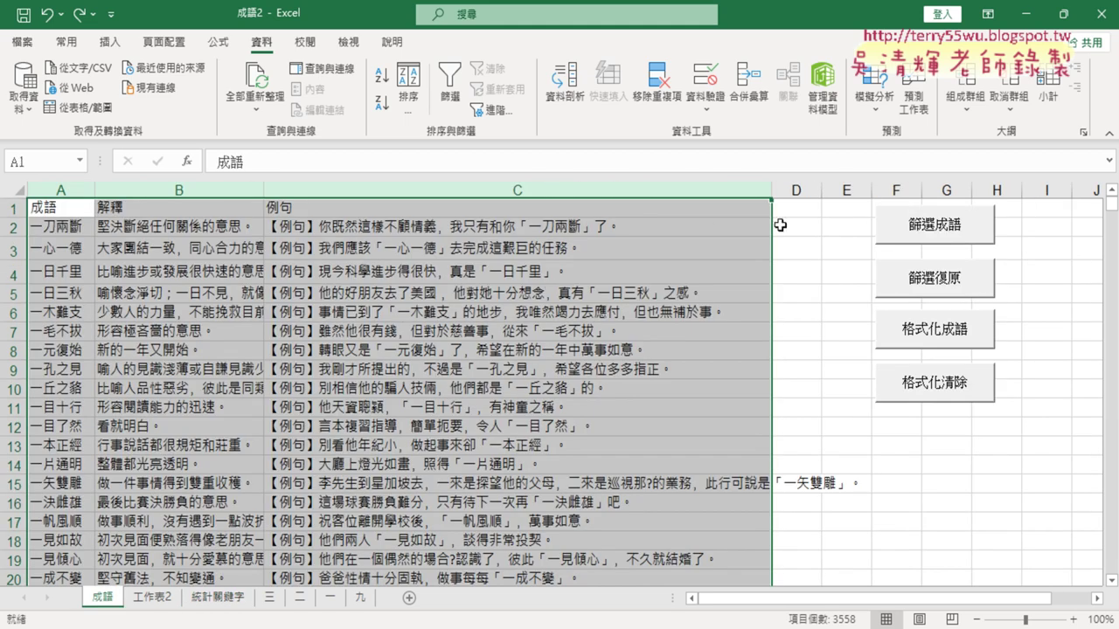